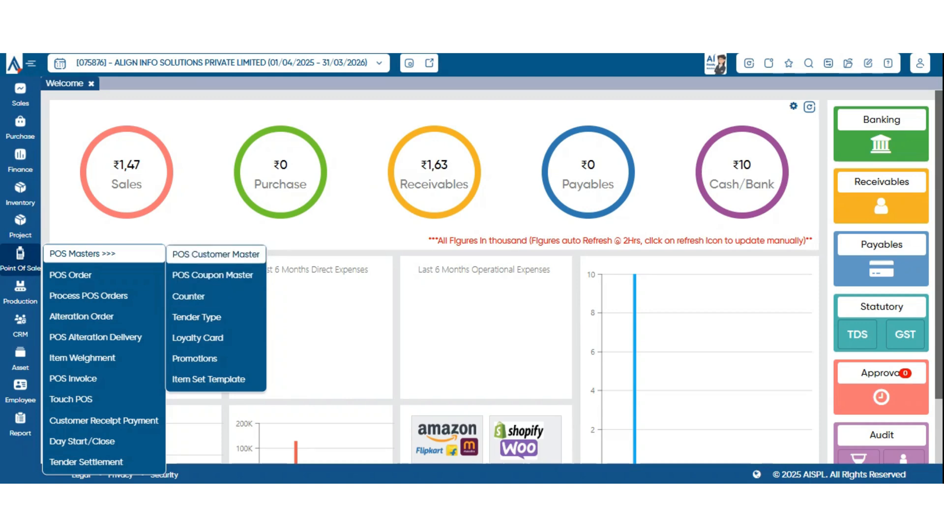
Open the POS Customer Master list and start a new customer with Create New Customer.
click(215, 254)
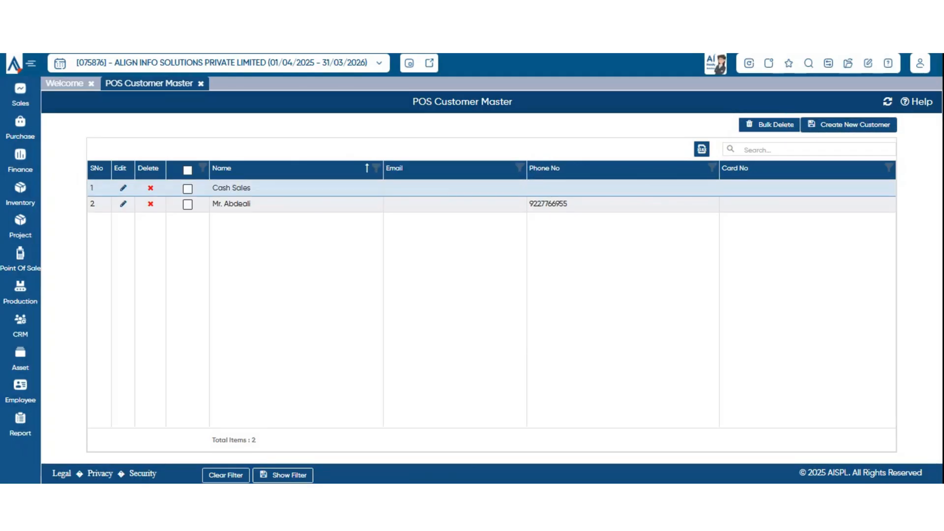
click(849, 125)
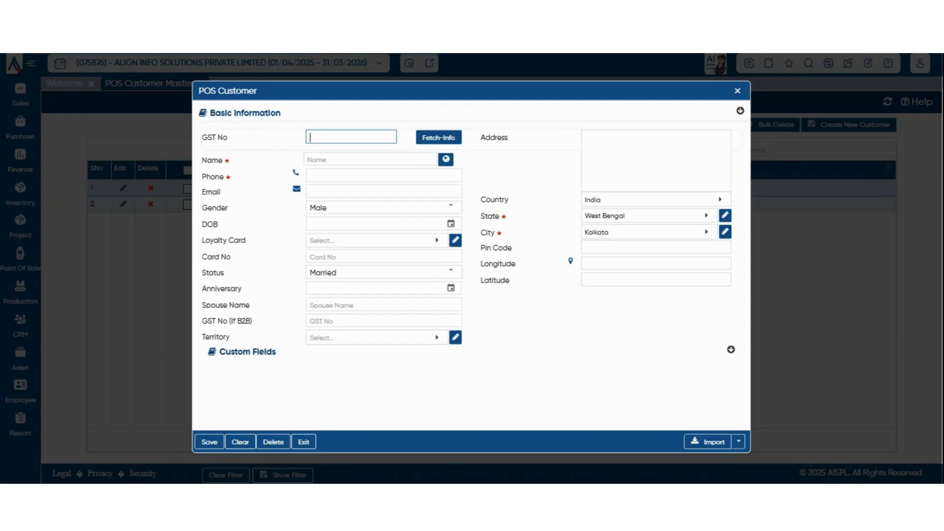
Enter the customer's name, then the customer's phone number in the new POS customer form.
click(370, 160)
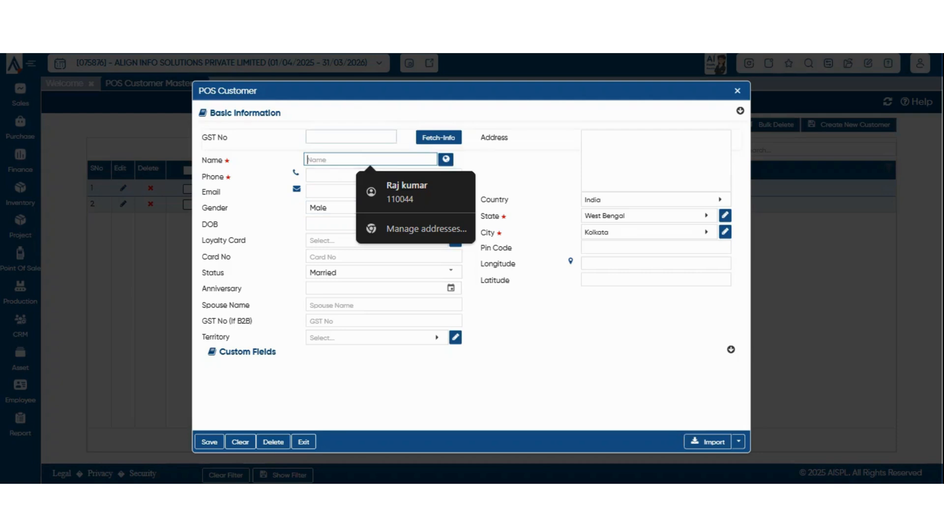
click(351, 137)
click(370, 159)
click(351, 137)
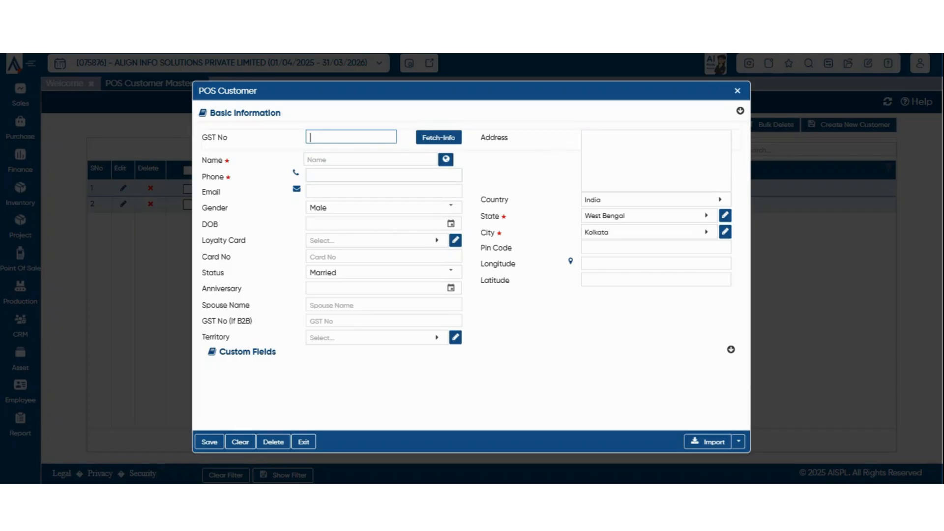
click(371, 160)
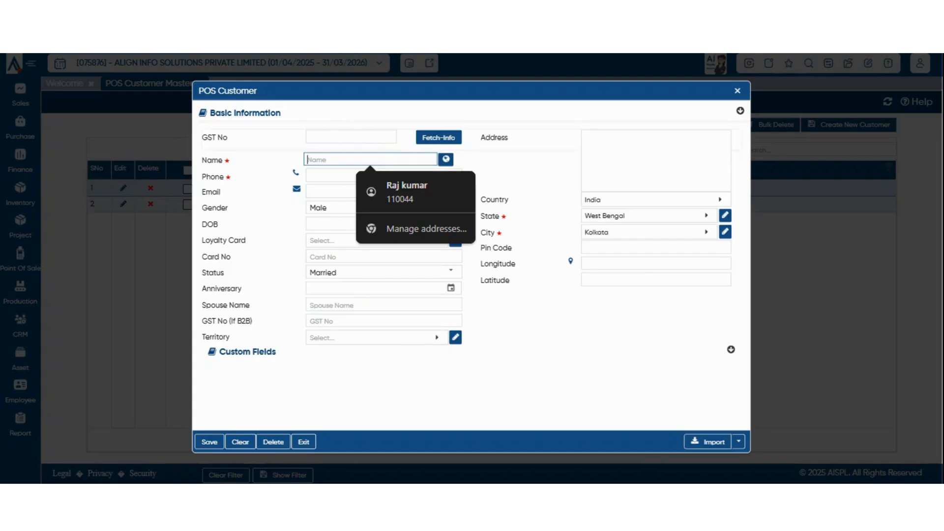
text(raj)
key(Tab)
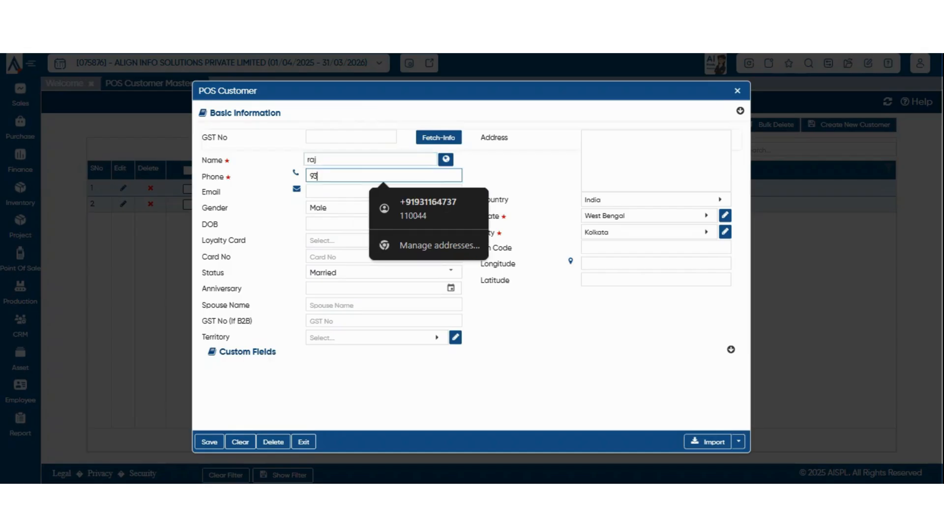
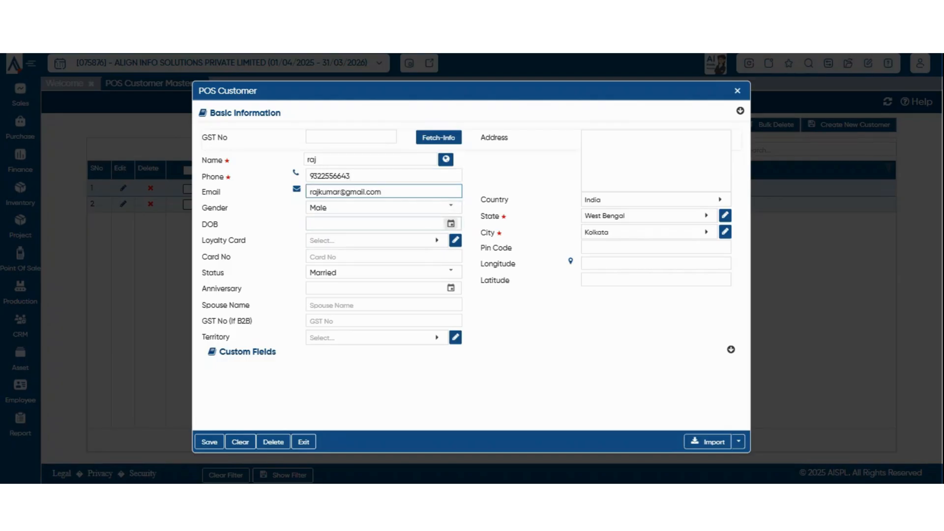
click(450, 206)
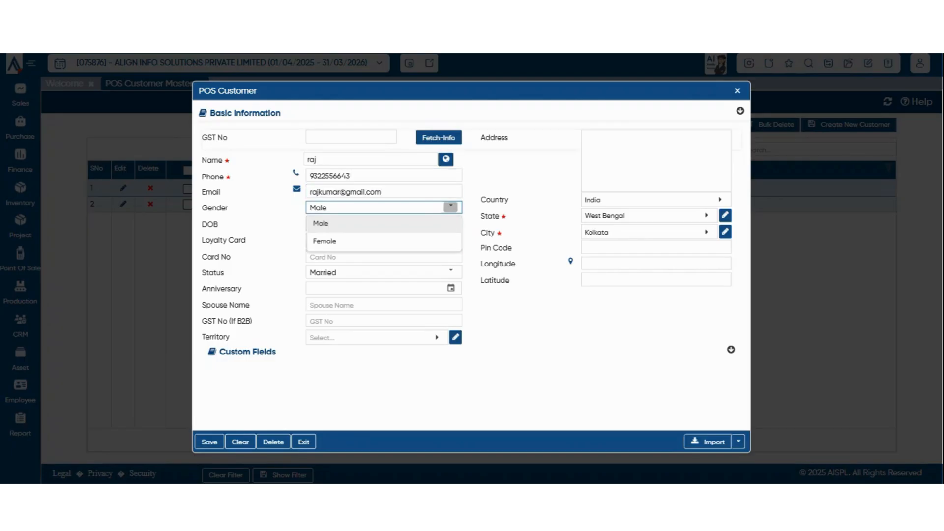
click(451, 223)
click(451, 224)
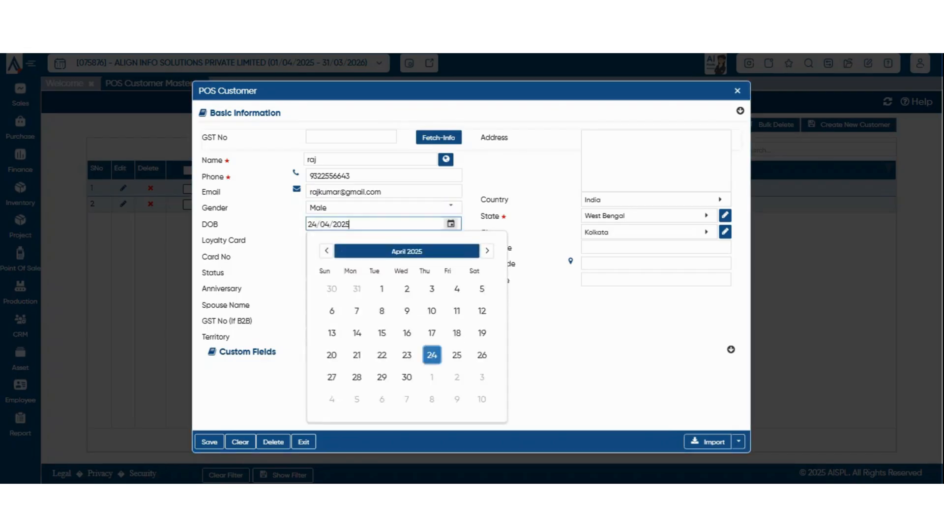
click(381, 289)
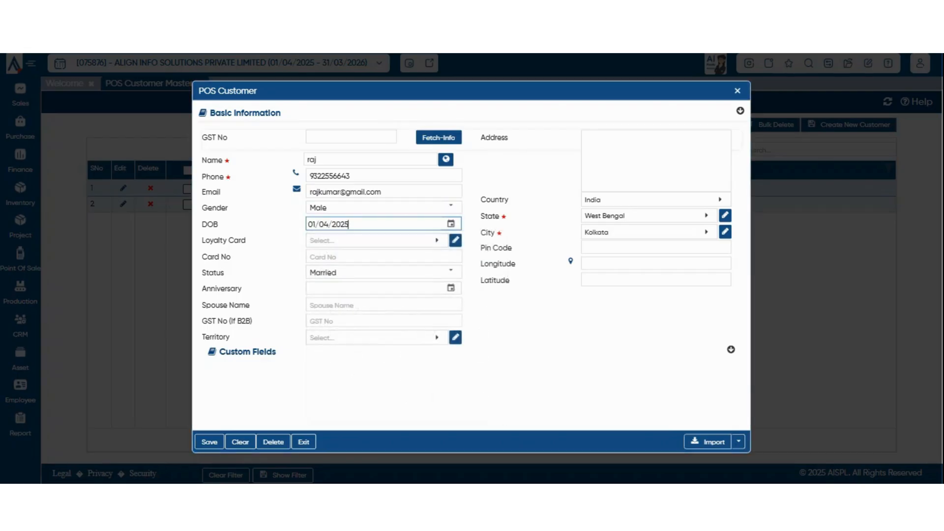
key(BackSpace)
key(BackSpace)
key(BackSpace)
text(001)
Check the loyalty card lookup twice, closing it without choosing a card.
click(436, 241)
key(Escape)
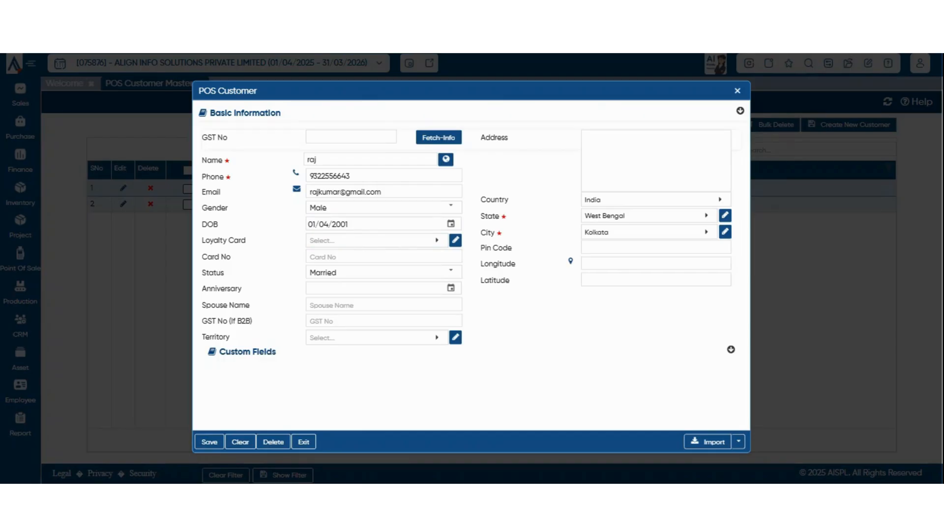
click(437, 240)
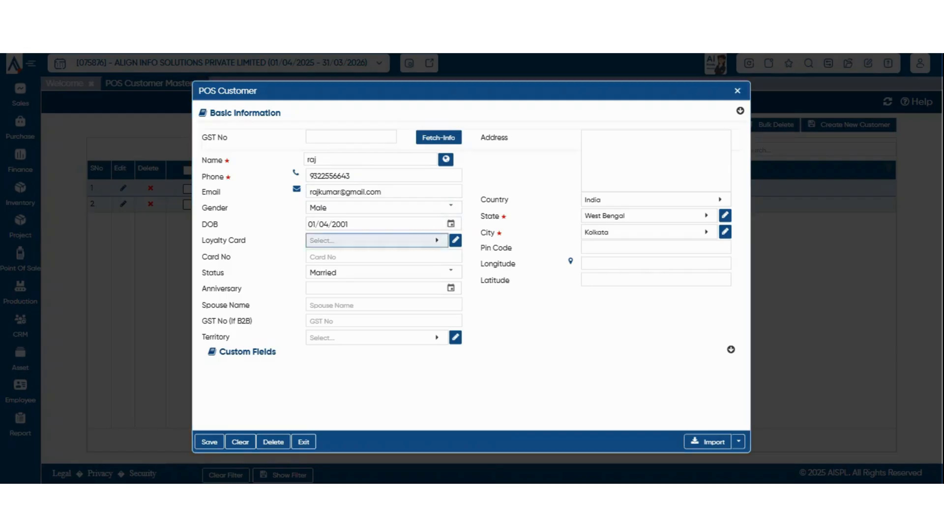
key(Escape)
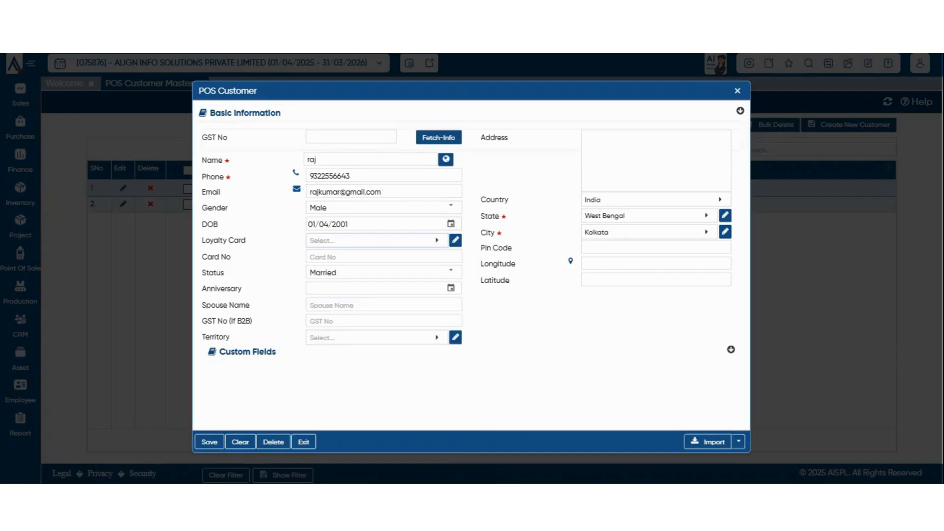
click(384, 257)
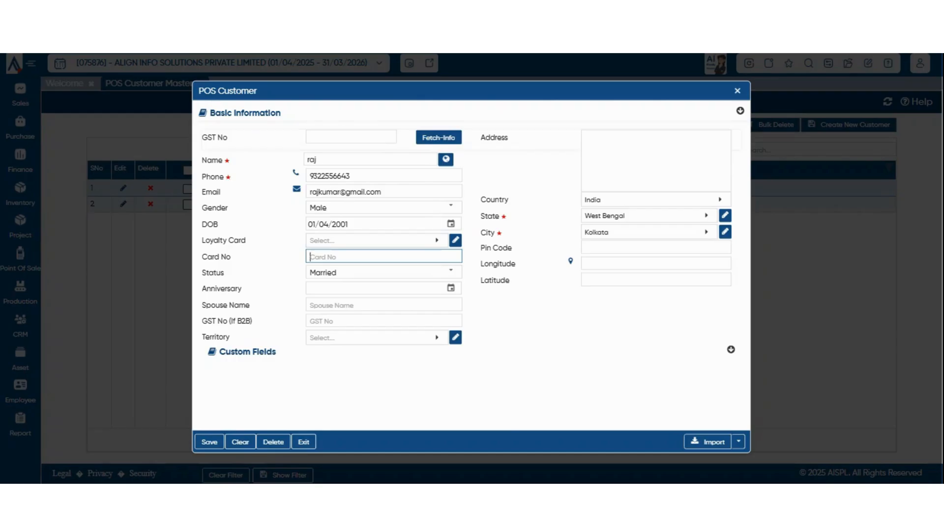
Keep marital status Married, leaving the anniversary date and B2B GST number empty.
click(451, 271)
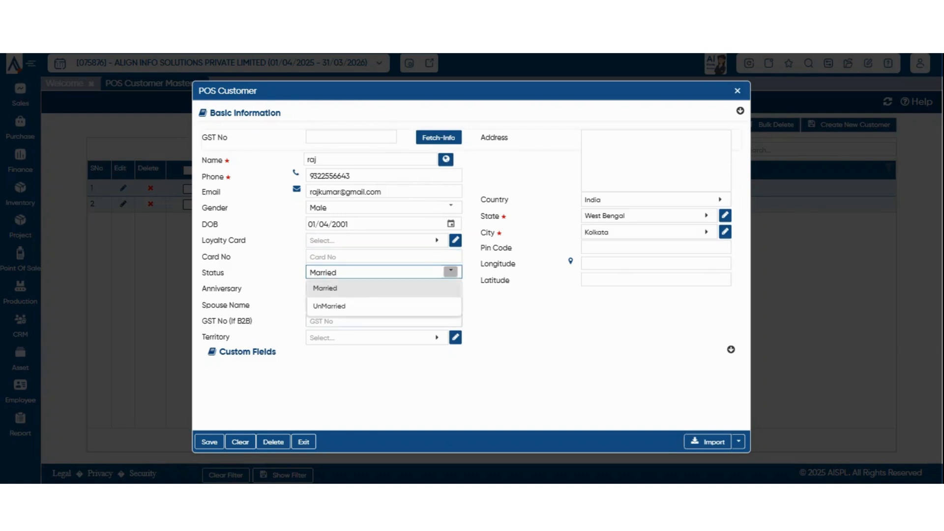
click(374, 289)
click(374, 288)
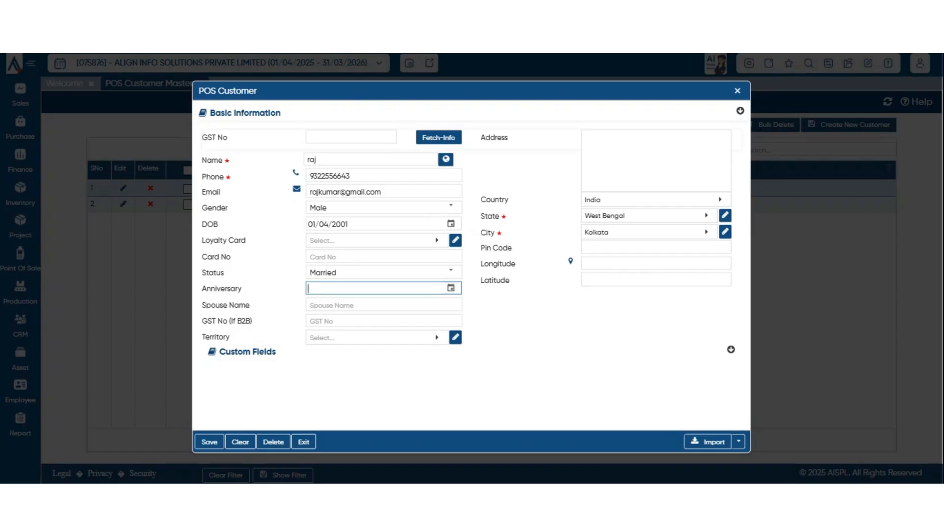
click(529, 323)
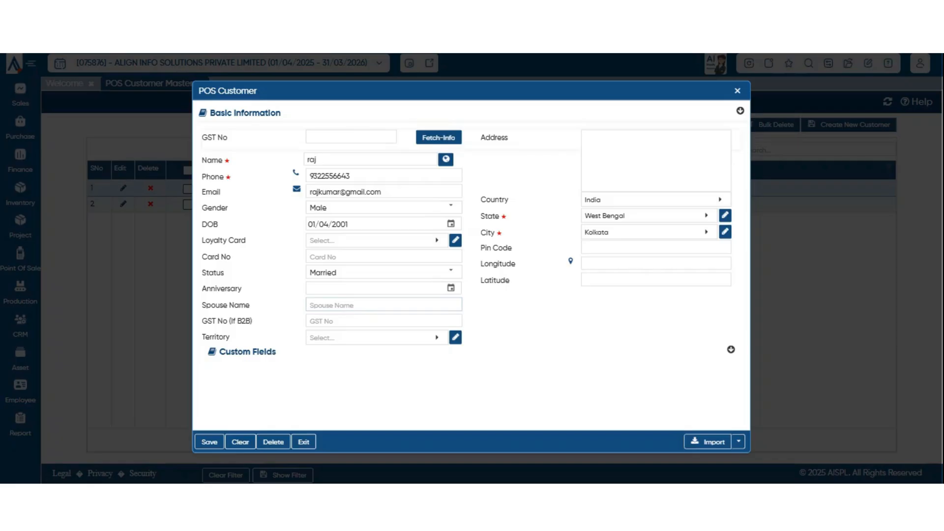
click(384, 321)
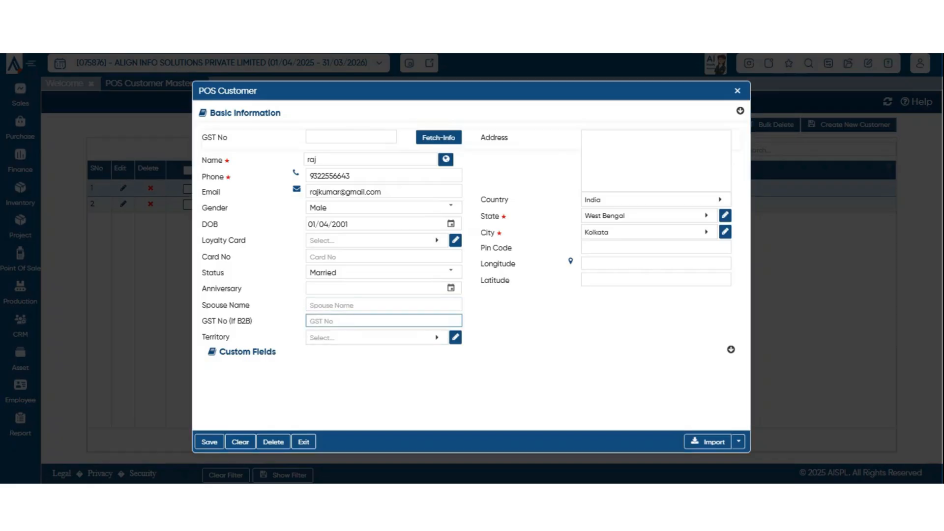
click(531, 329)
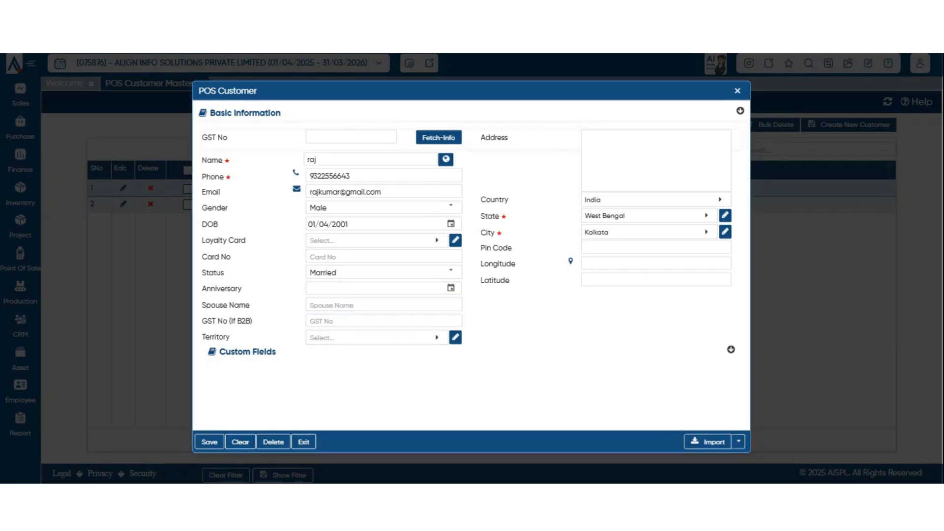
click(351, 137)
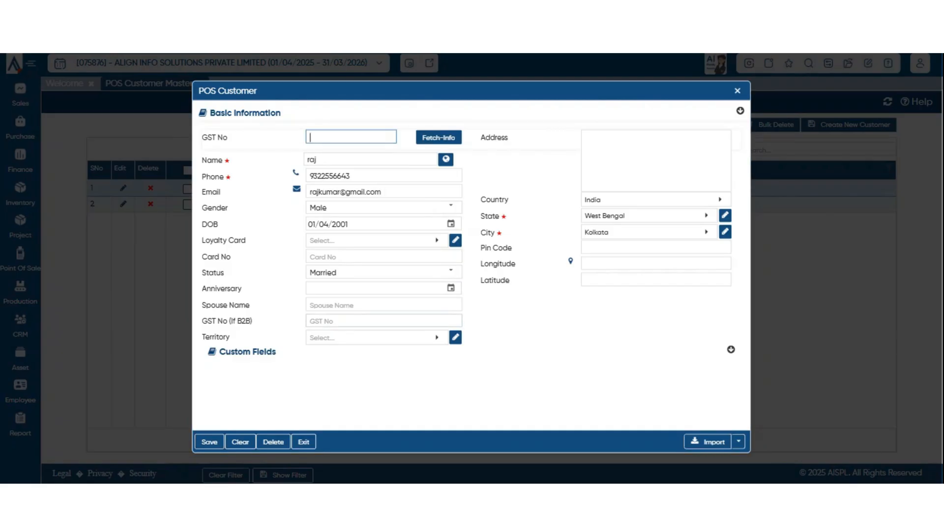
Open the territory lookup and close it without selecting a territory.
click(383, 321)
click(377, 337)
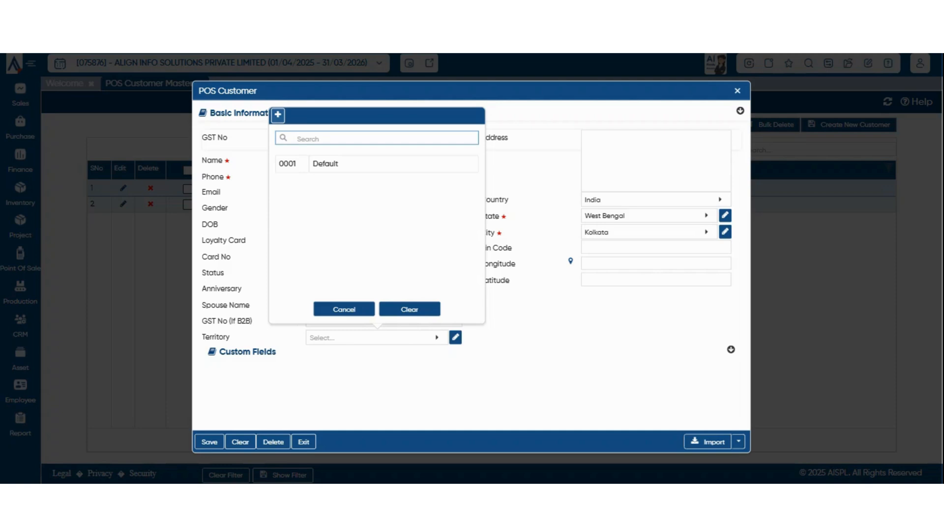
key(Escape)
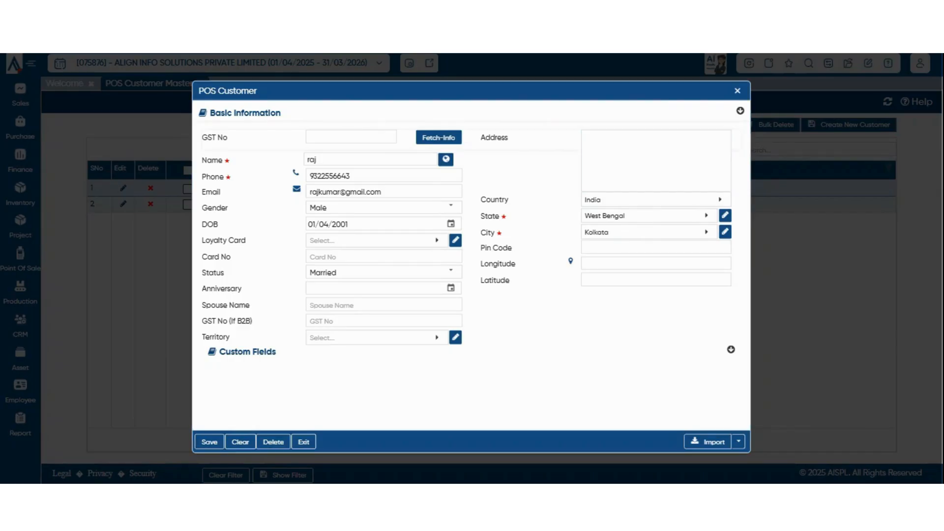
Download the customer import format as POS Customer Master.xlsx and exit the customer form.
click(738, 442)
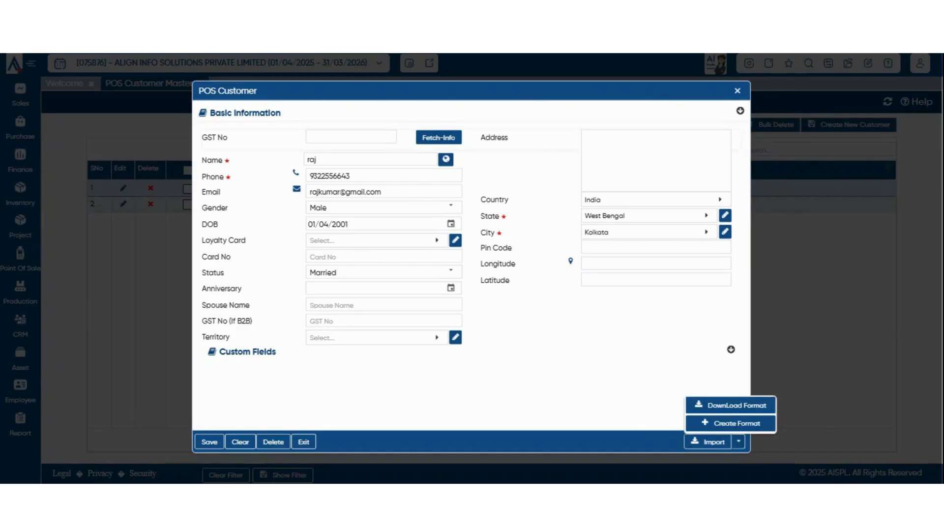
click(737, 405)
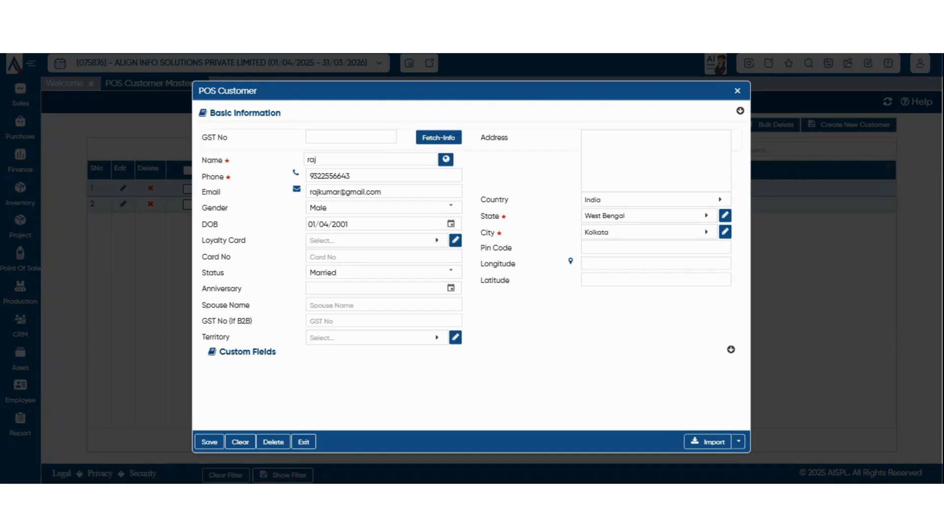
click(737, 91)
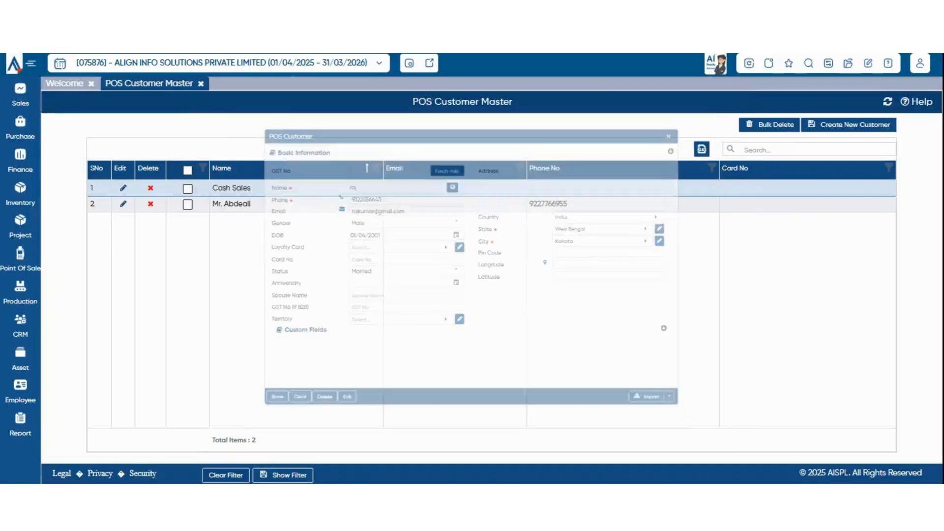
Start another new POS customer, filling the name from saved browser details.
click(849, 125)
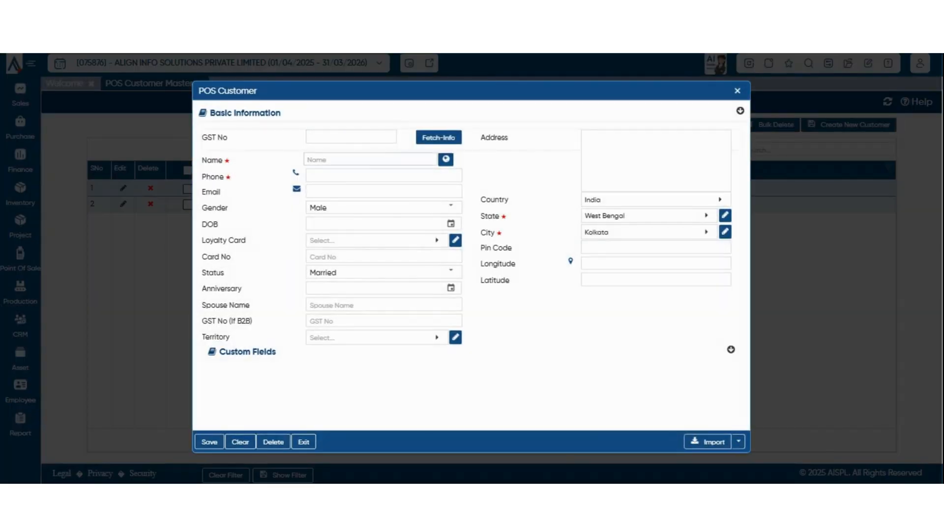
click(370, 159)
text(raj)
click(406, 191)
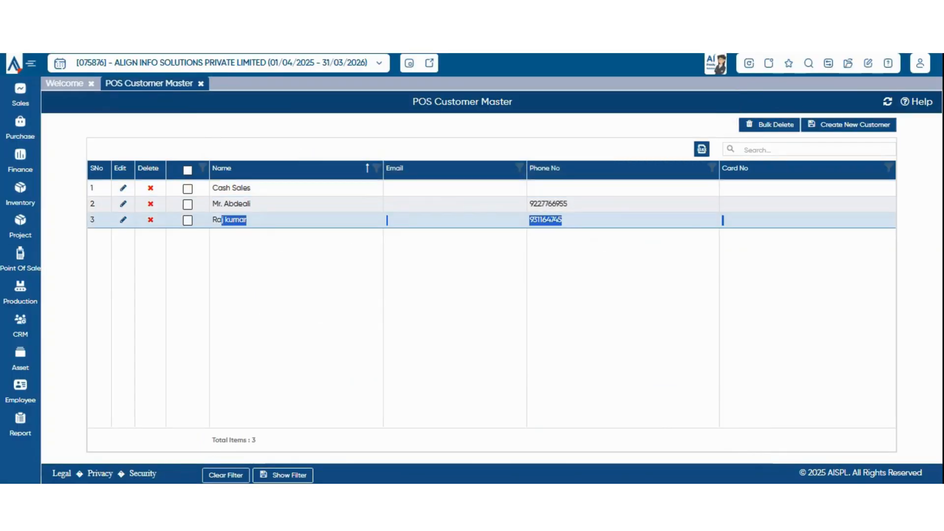
Go to Point Of Sale > POS Masters > POS Coupon Master.
click(20, 260)
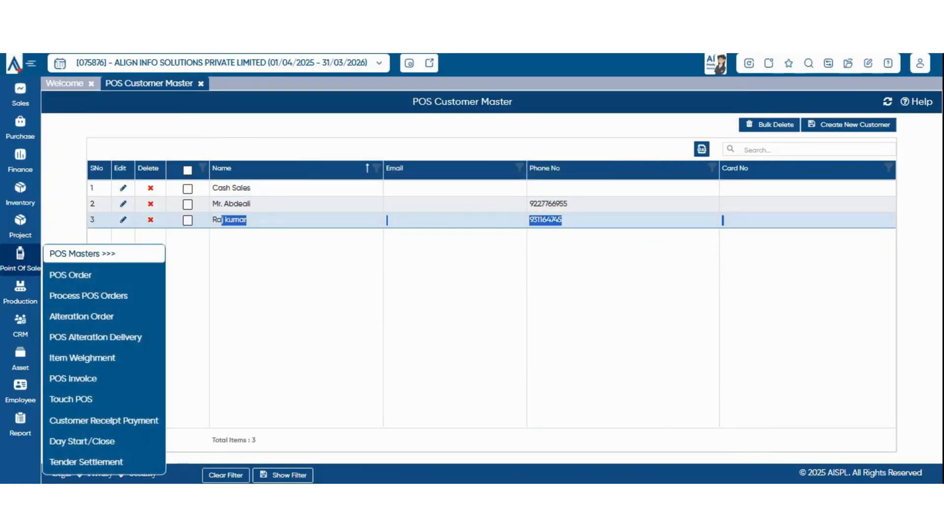
click(83, 254)
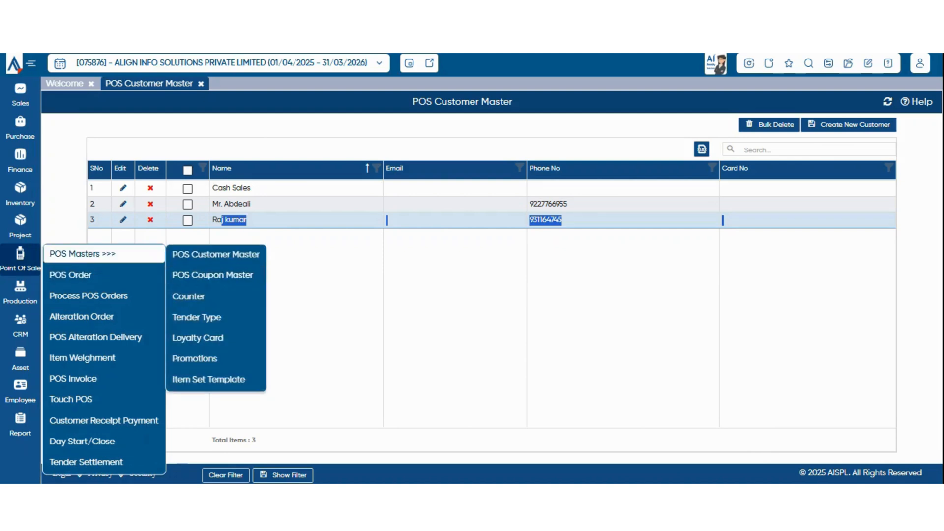
click(212, 275)
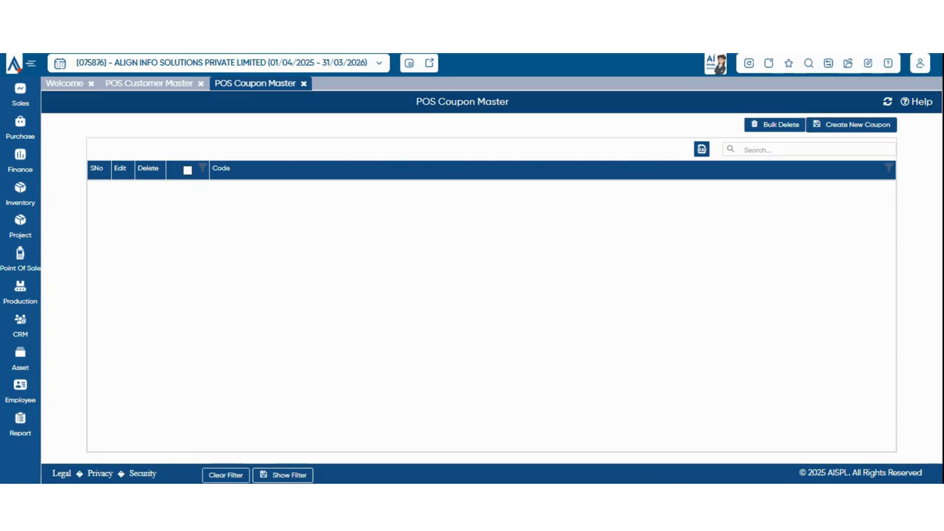
mouse_move(20, 259)
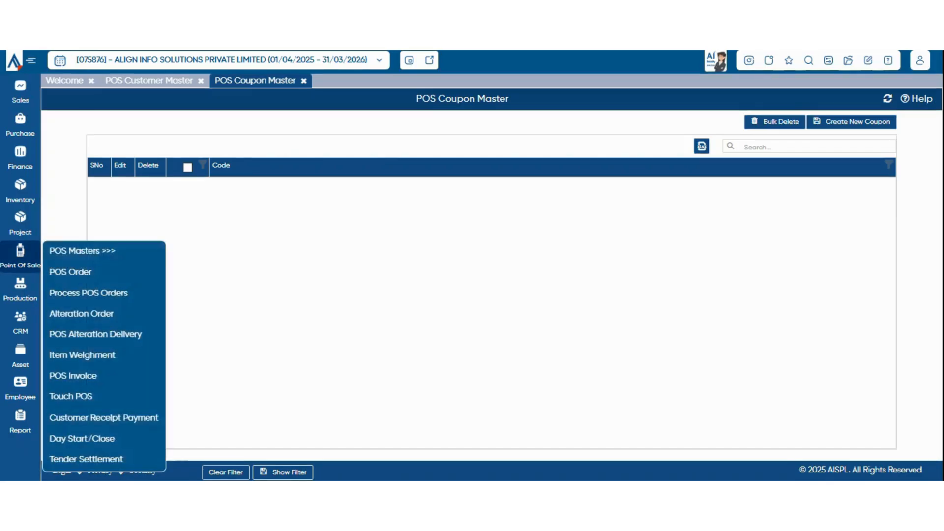
mouse_move(83, 251)
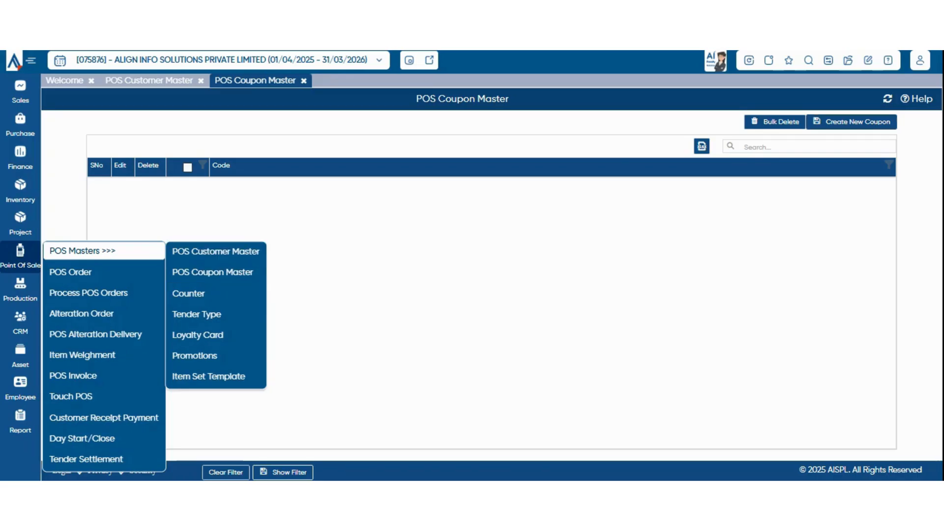
Create a coupon with code 'special 20%' and pick its valid-up-to date.
click(852, 122)
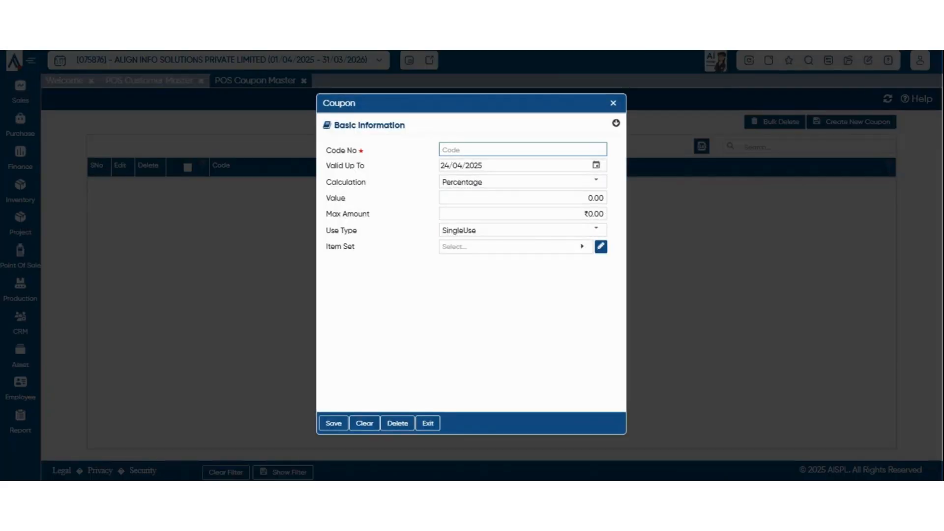
text(pecial 20%)
click(596, 165)
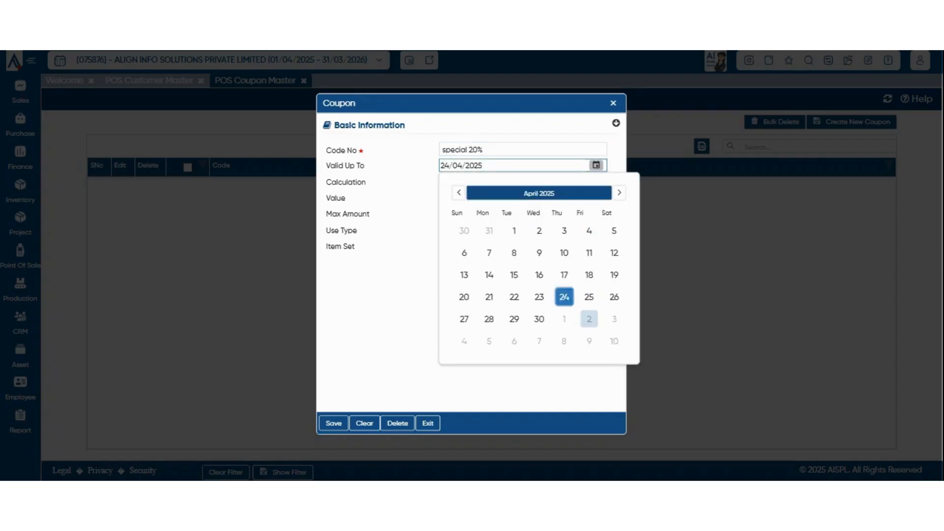
click(539, 318)
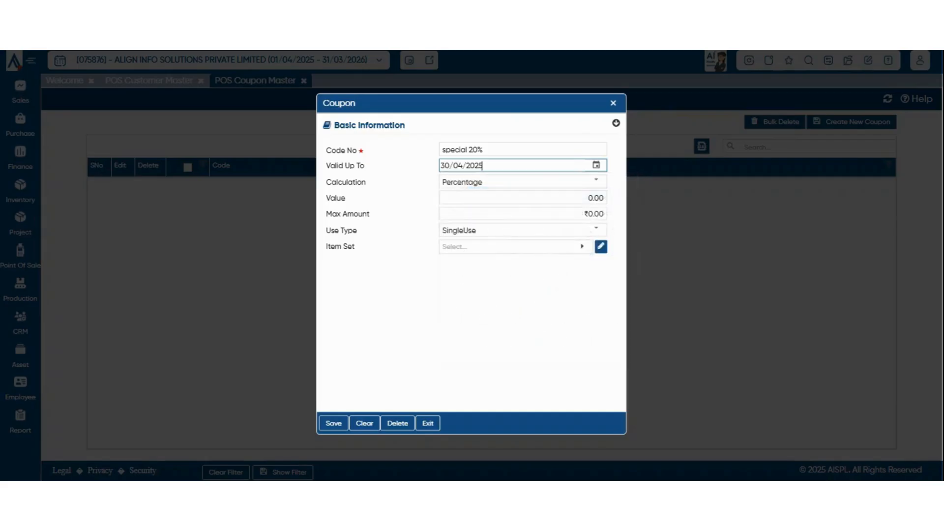
Set calculation to Amount with value 1000, clearing the maximum amount to 0.00.
click(597, 181)
click(541, 216)
key(Tab)
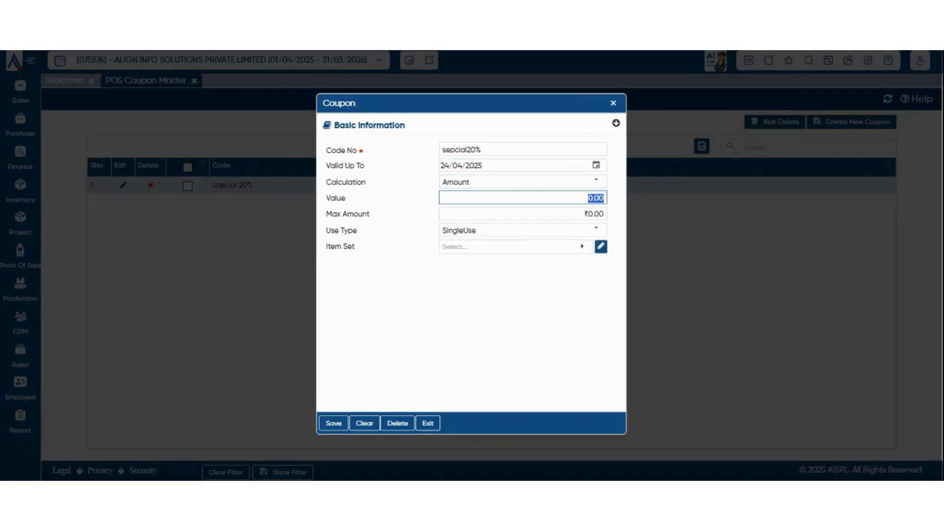
text(1,000)
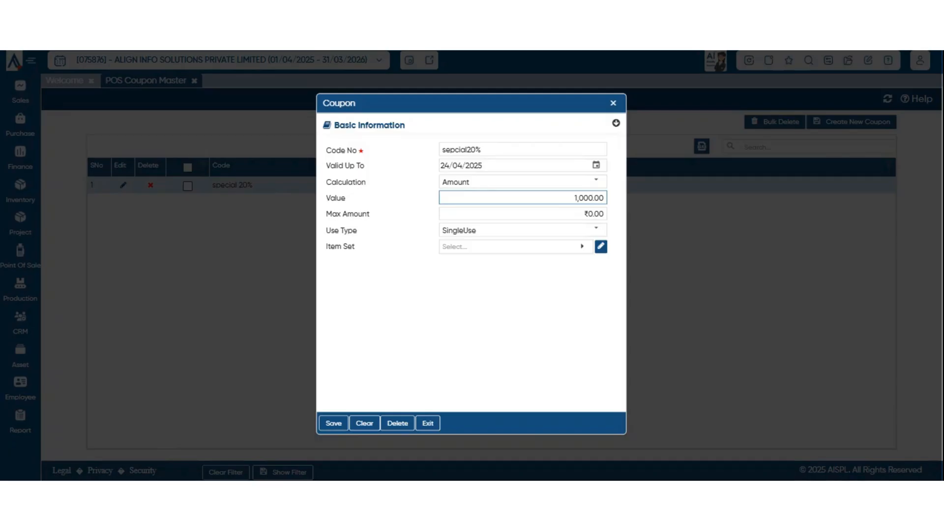
key(BackSpace)
key(BackSpace)
key(BackSpace)
key(BackSpace)
text(1000)
key(Tab)
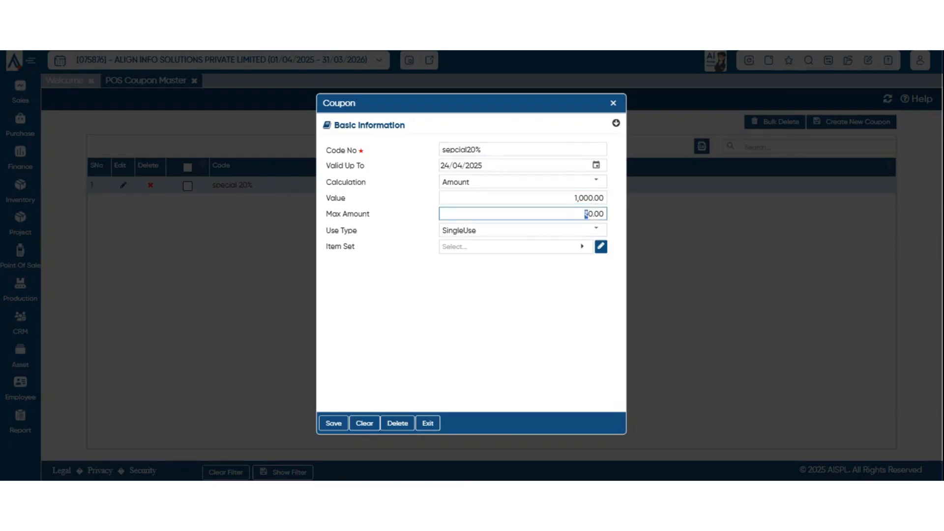
key(ctrl+a)
key(BackSpace)
key(Tab)
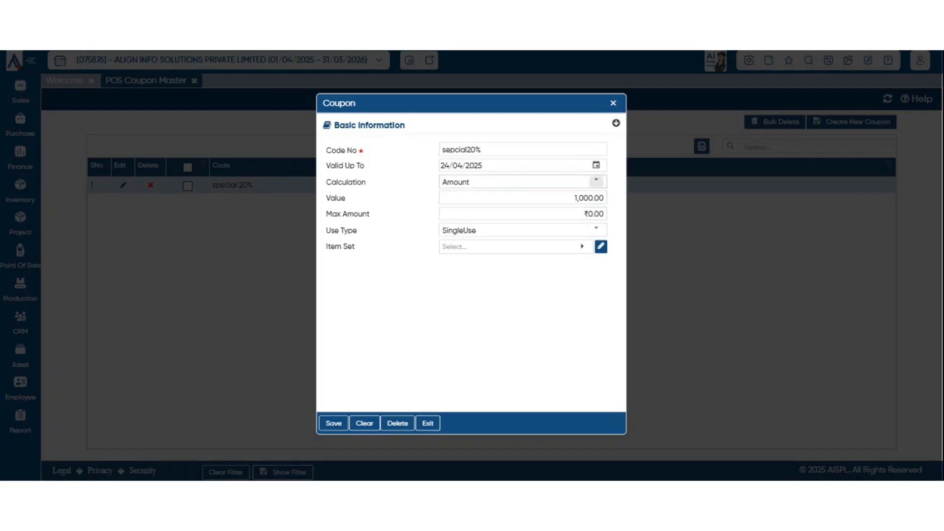
Switch the coupon calculation to Percentage and back to Amount.
click(596, 182)
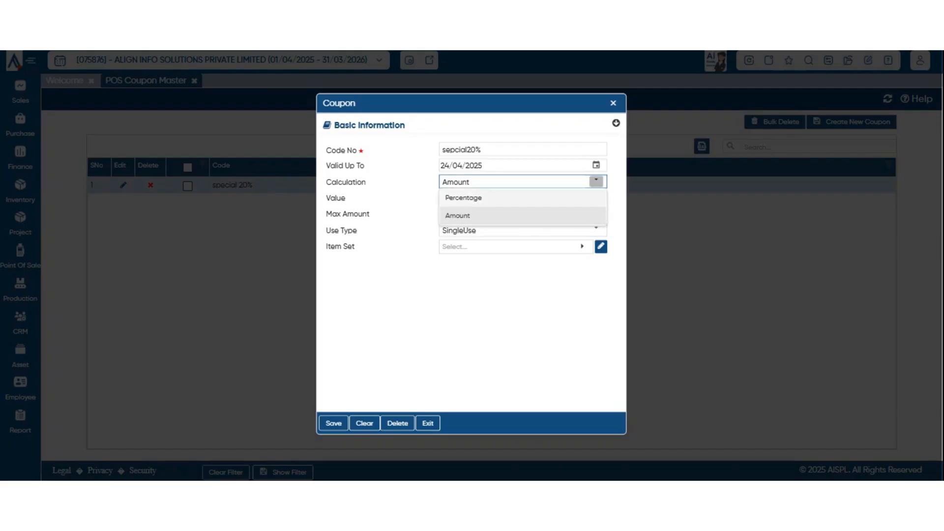
click(523, 198)
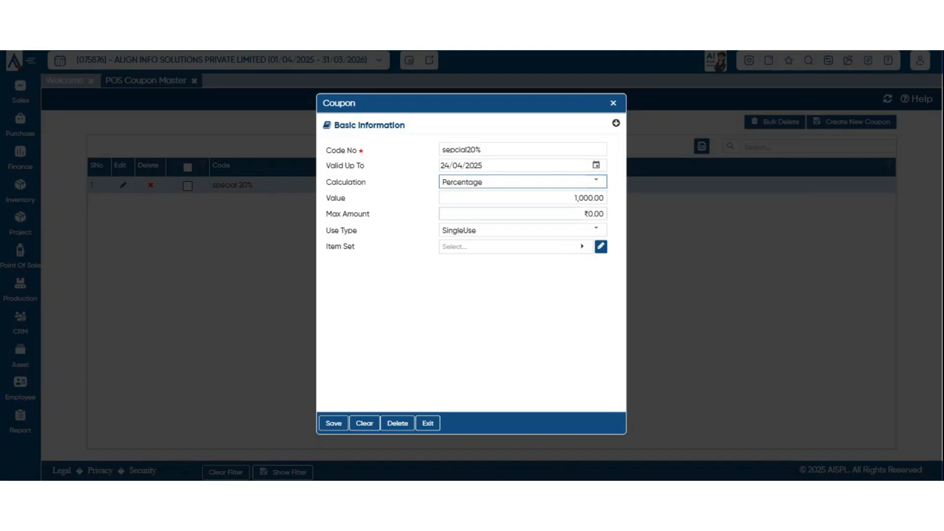
drag(583, 214, 605, 214)
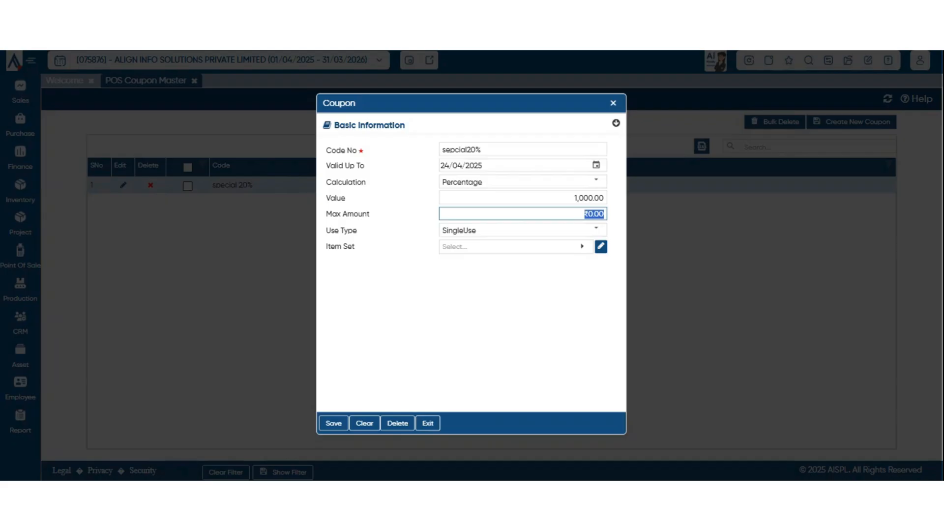
click(589, 214)
click(597, 181)
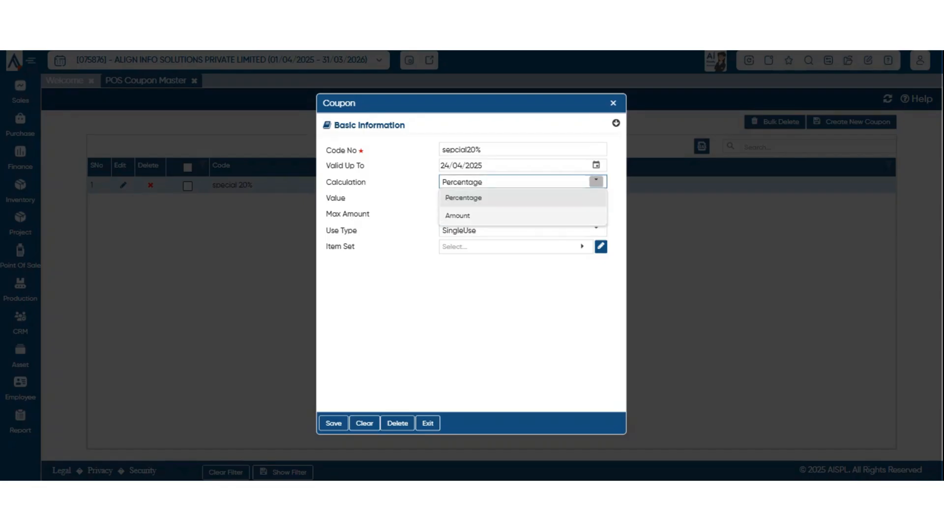
double_click(593, 206)
Rework the coupon value and maximum amount, leaving the value at 100.00.
click(594, 214)
double_click(596, 198)
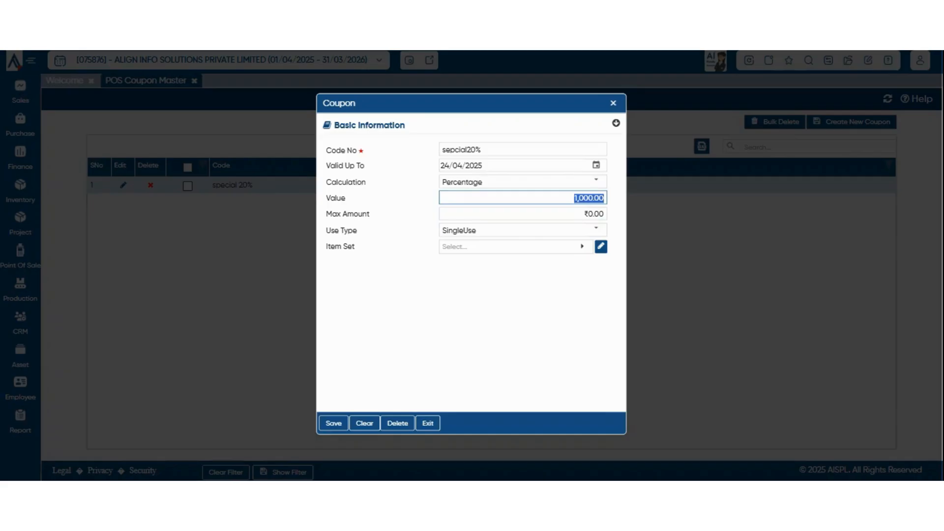
text(10)
click(541, 305)
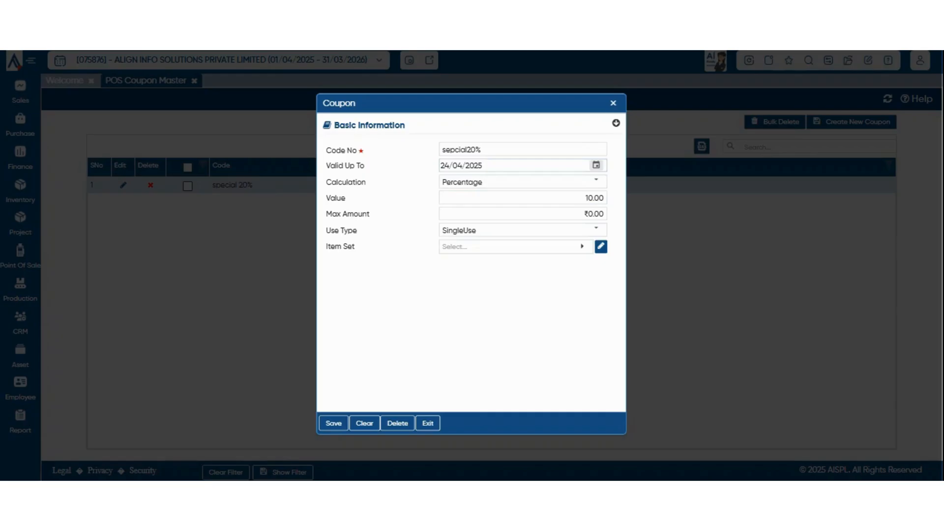
click(593, 213)
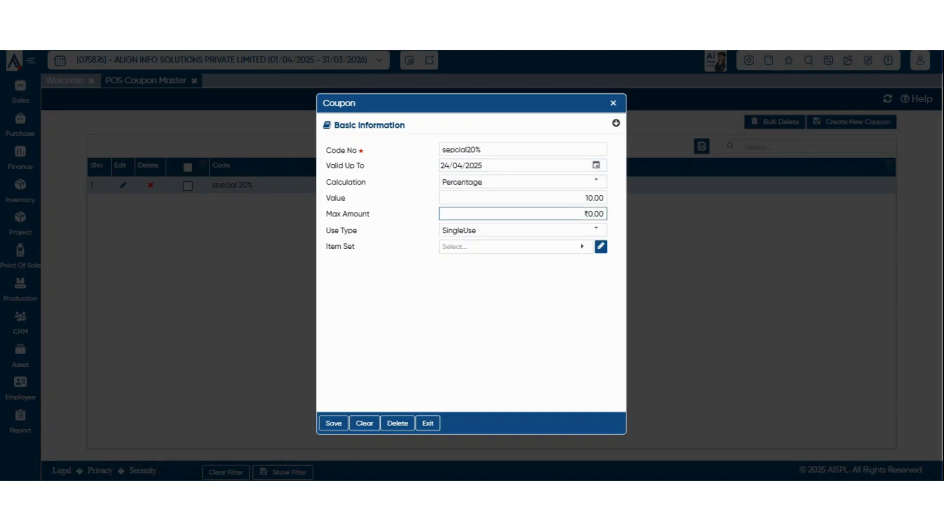
key(BackSpace)
key(BackSpace)
text(1000)
key(BackSpace)
key(BackSpace)
Leave Use Type as SingleUse and bring up the Item Set lookup showing set 'steg'.
click(597, 230)
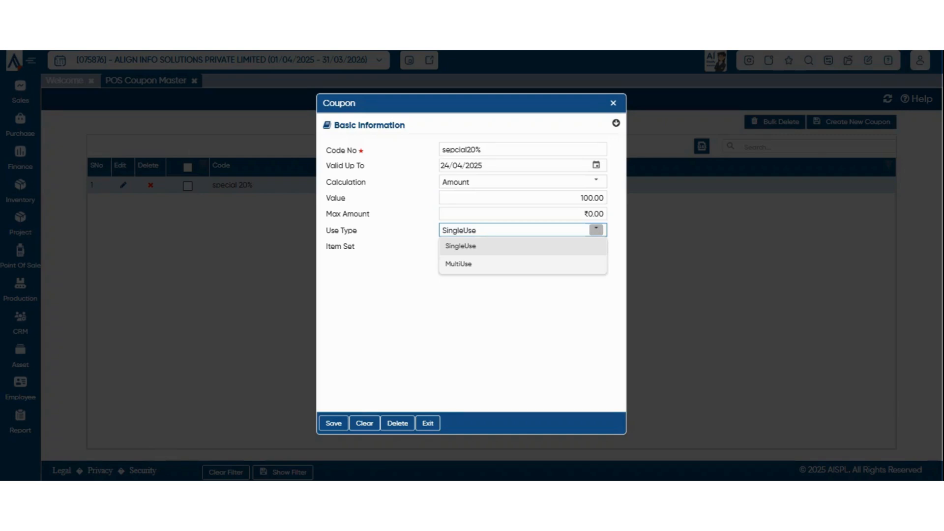
click(596, 229)
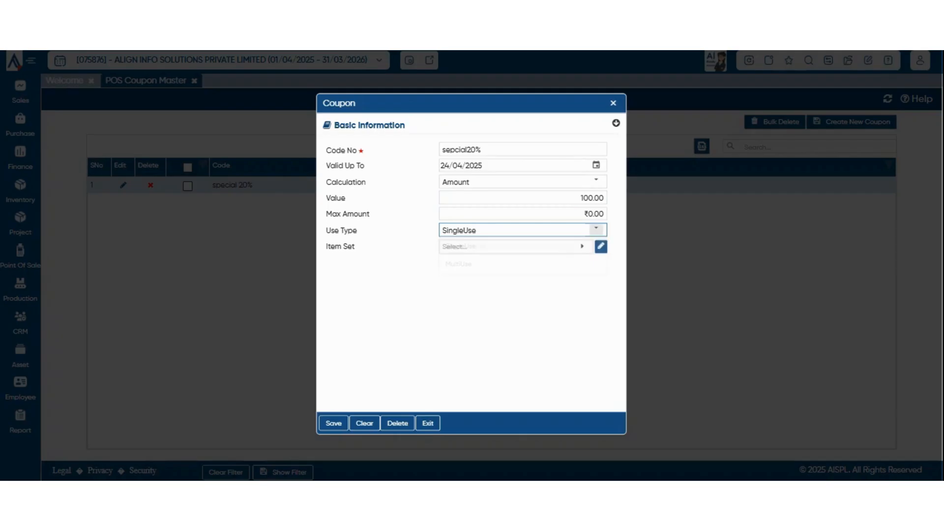
click(582, 247)
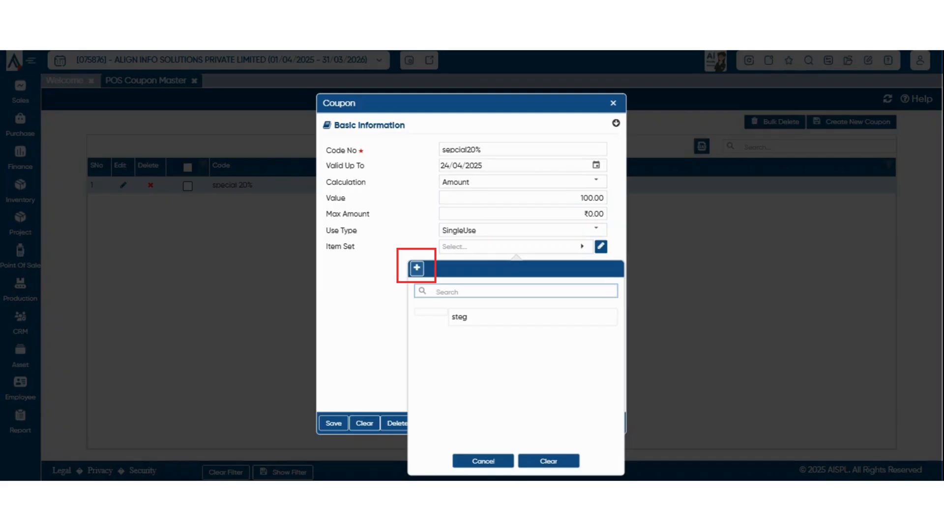
Cancel a new Item Set Template, then close the coupon form without saving.
click(417, 268)
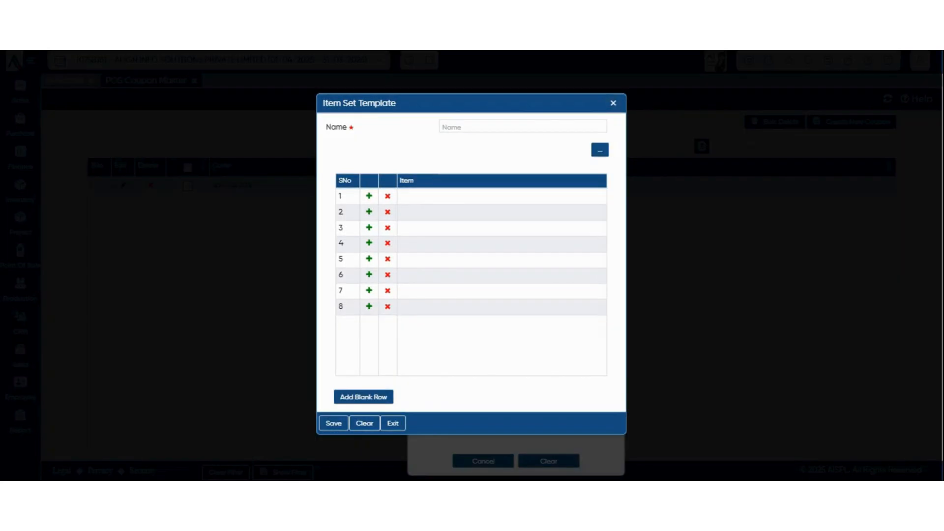
key(Escape)
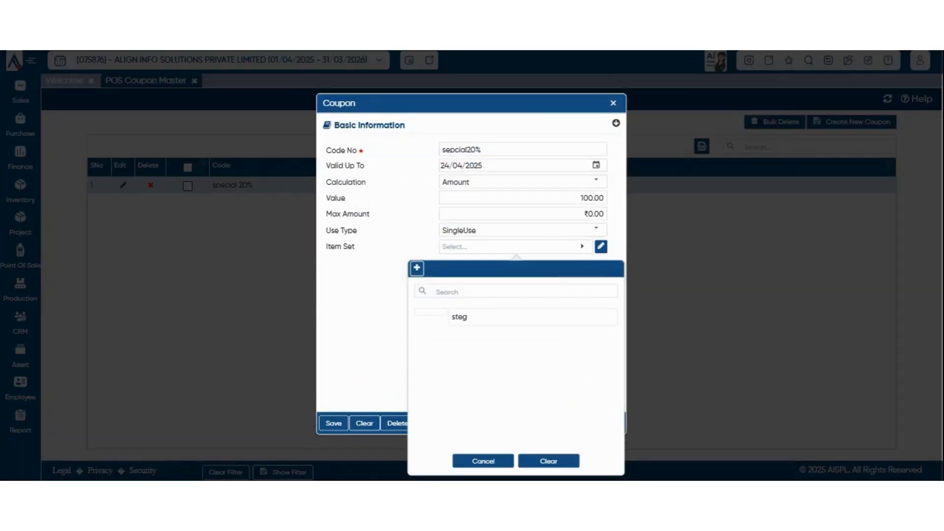
key(Escape)
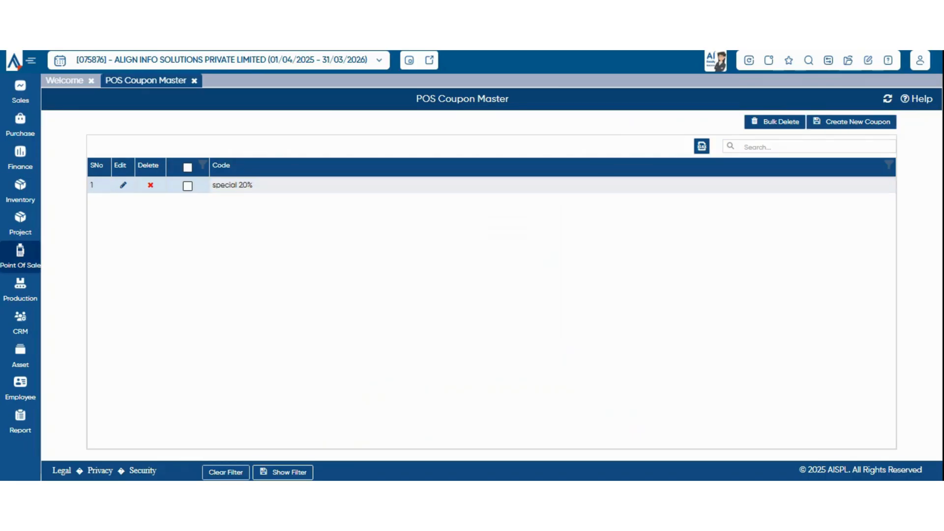
Go to Point Of Sale > POS Masters > Counter to list the Default counter.
click(21, 257)
mouse_move(83, 251)
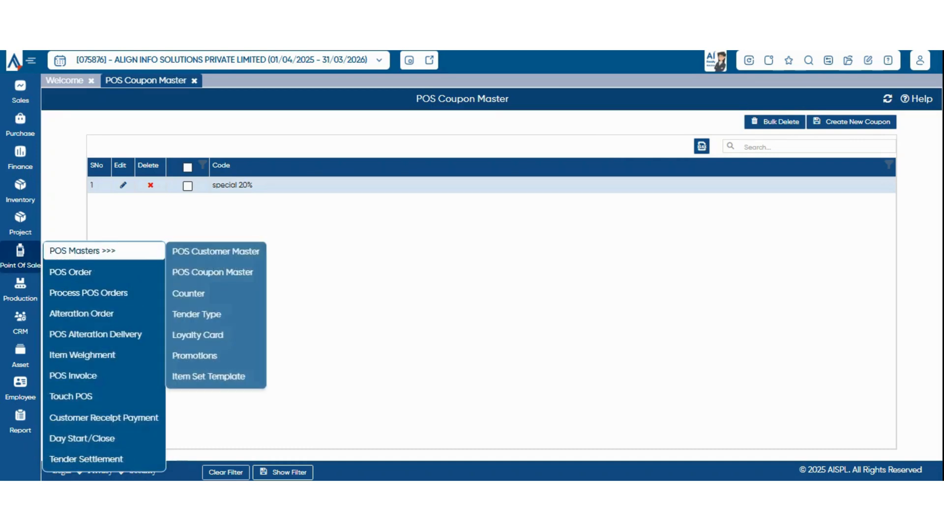
click(188, 294)
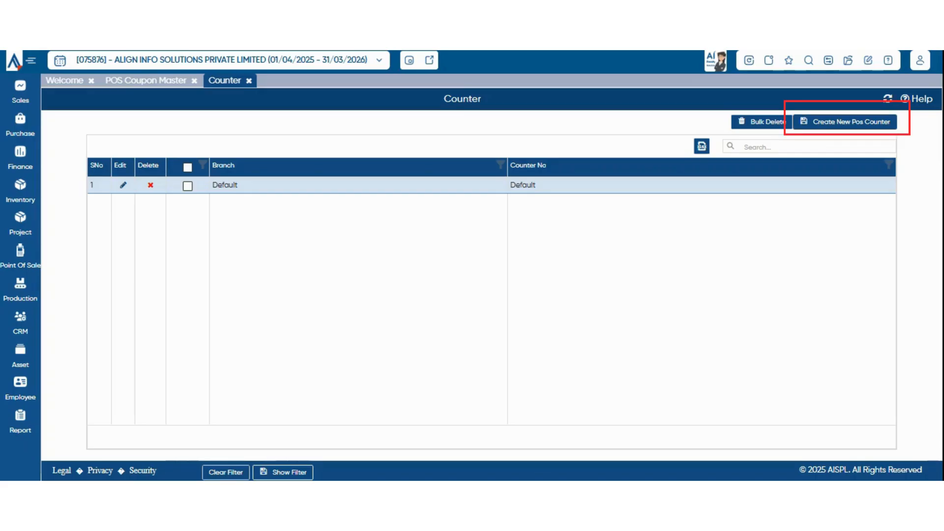
click(845, 122)
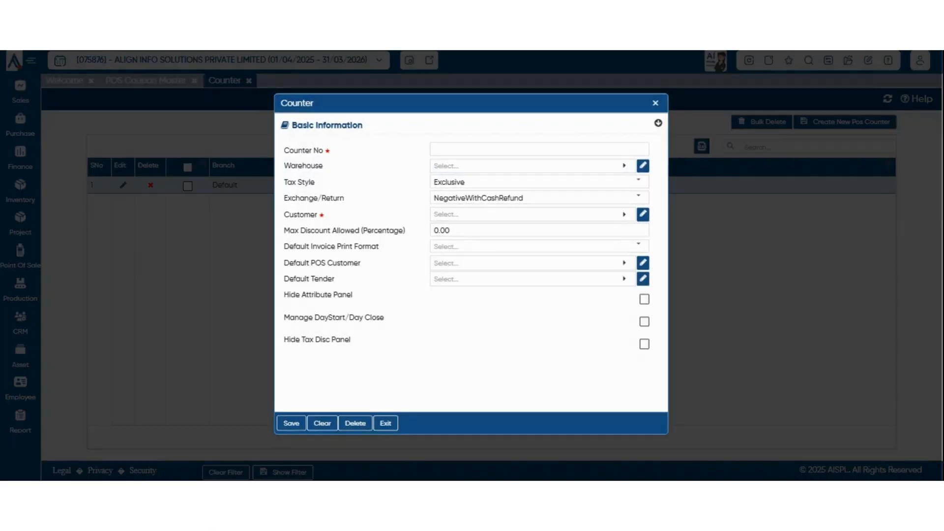
click(540, 150)
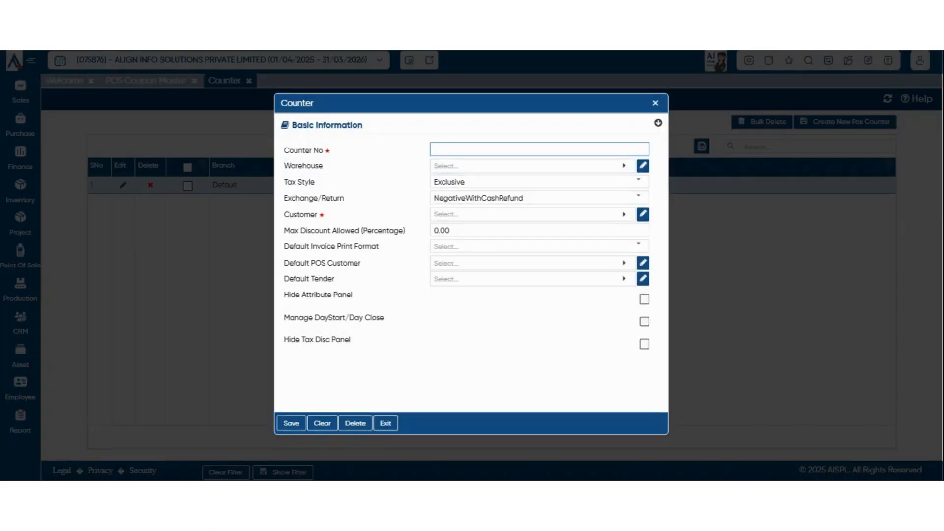
text(counter2)
click(625, 166)
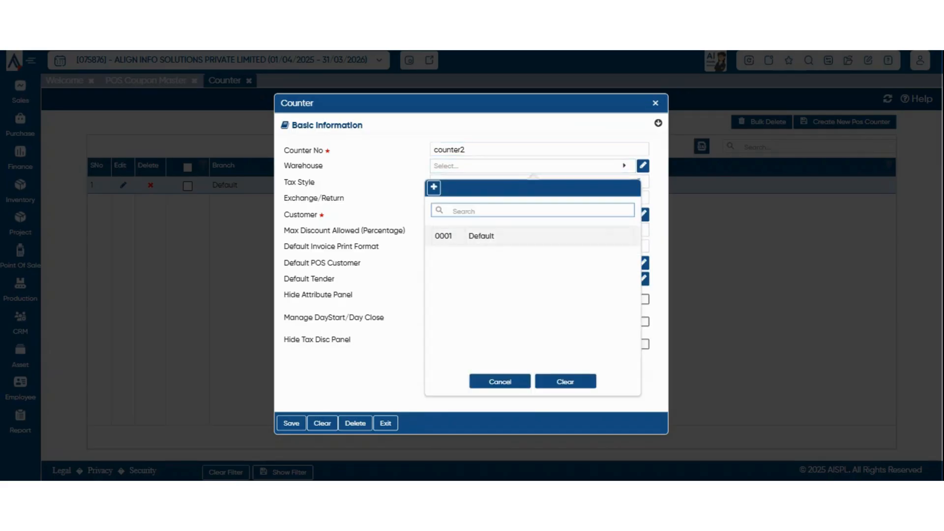
click(484, 235)
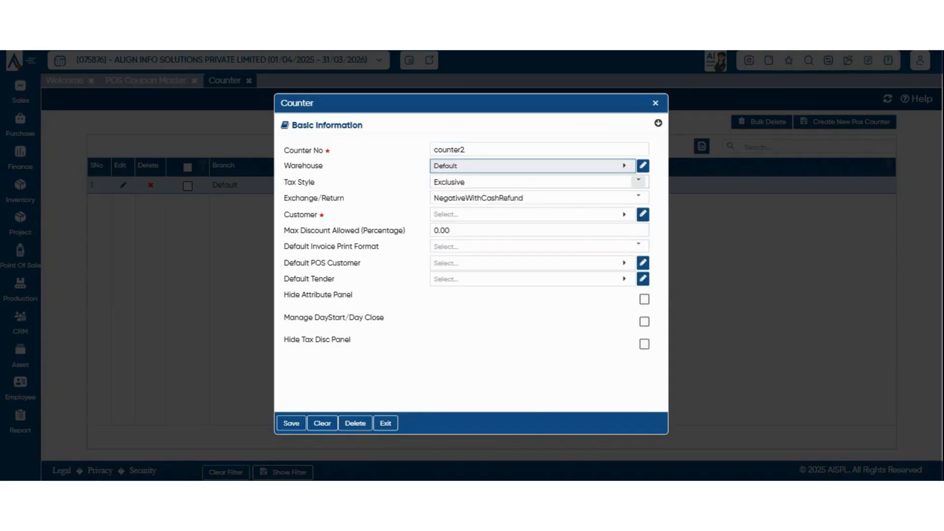
click(639, 181)
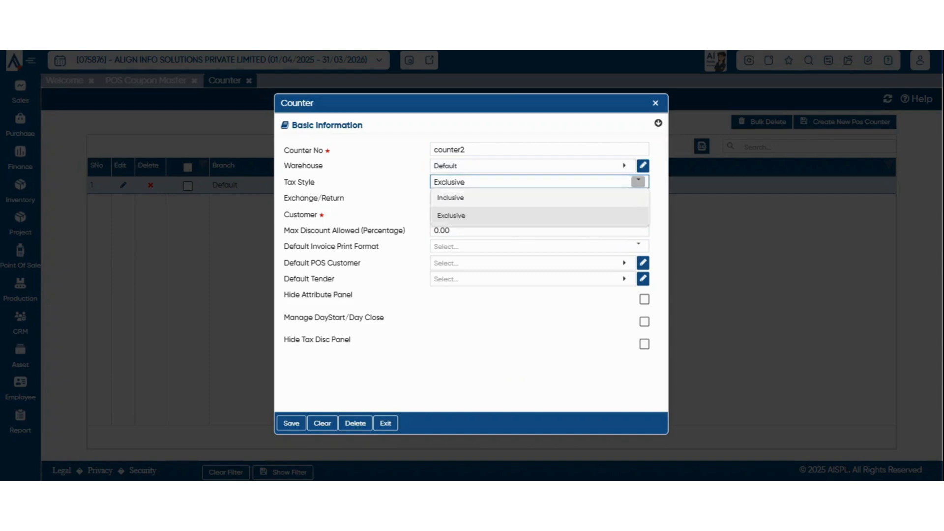
click(451, 215)
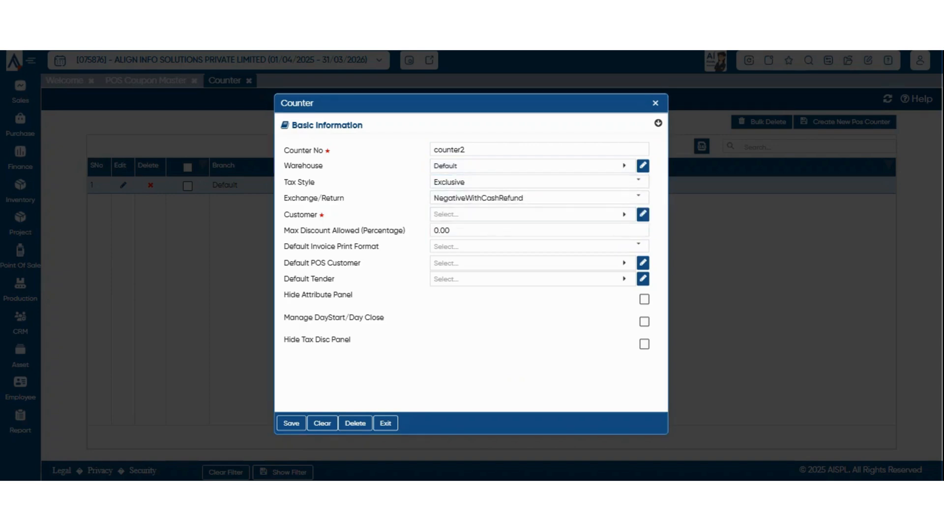
drag(300, 199, 325, 215)
click(300, 198)
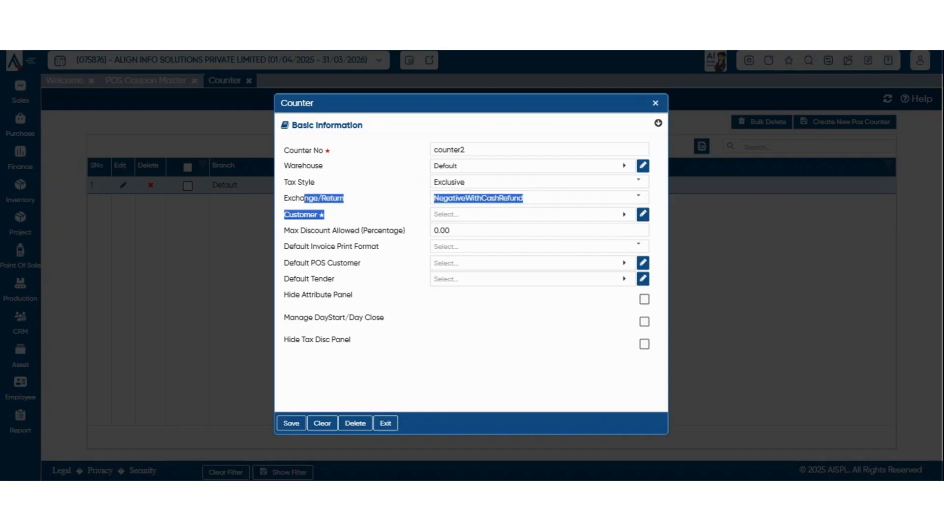
Change counter2's Exchange/Return policy from NegativeWithCashRefund to NegativeWithCreditNote.
click(364, 199)
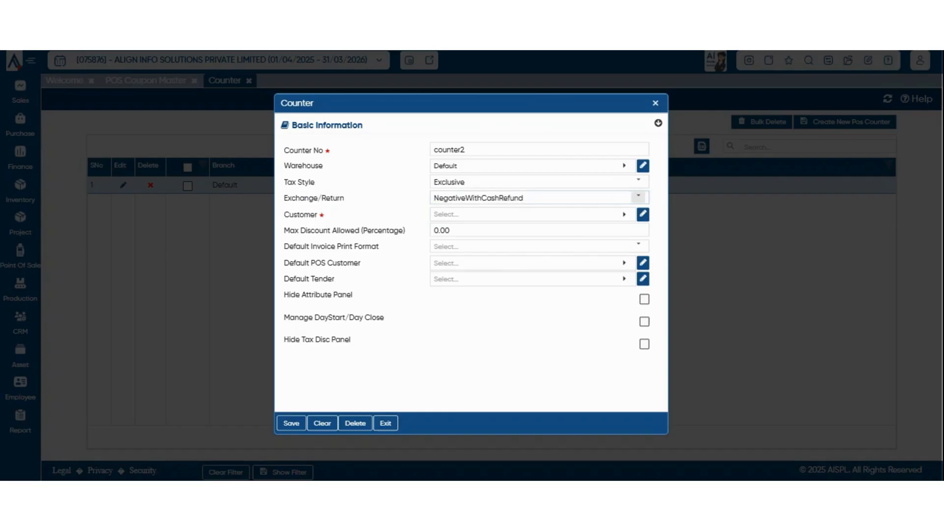
click(638, 197)
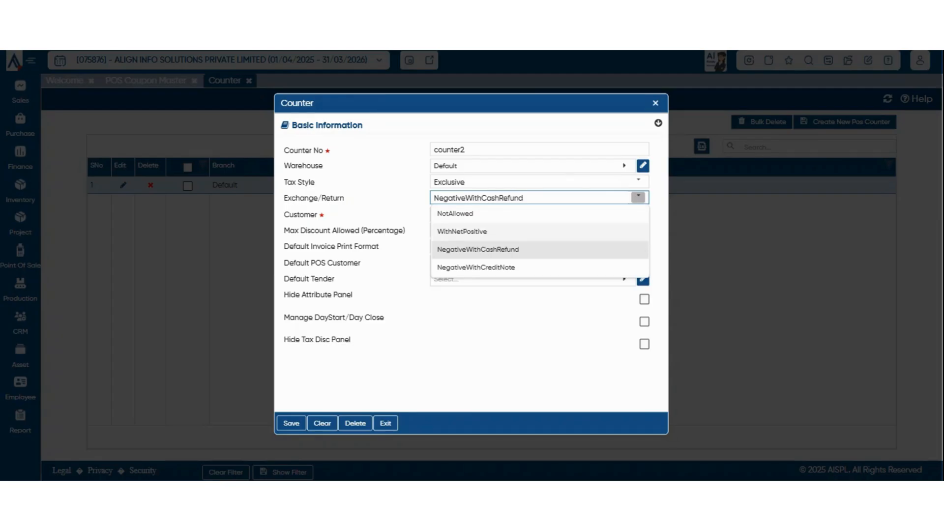
click(492, 325)
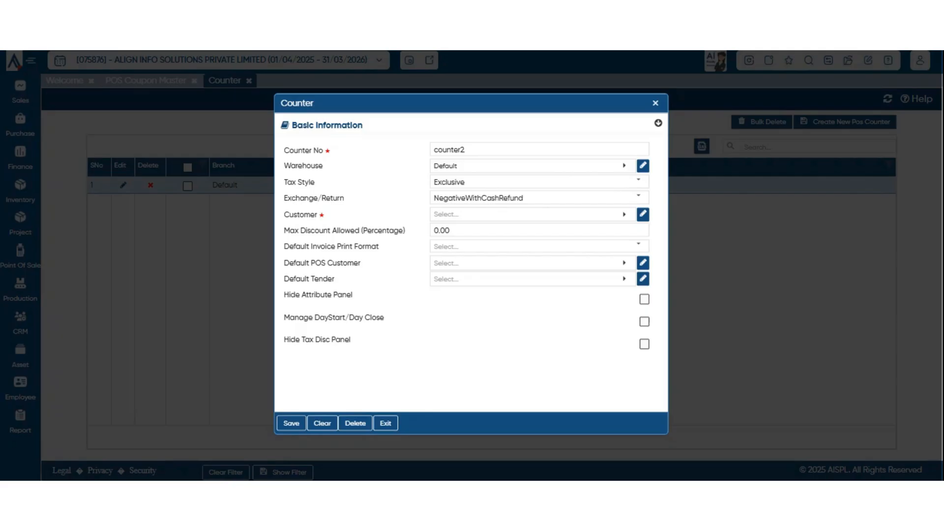
click(638, 197)
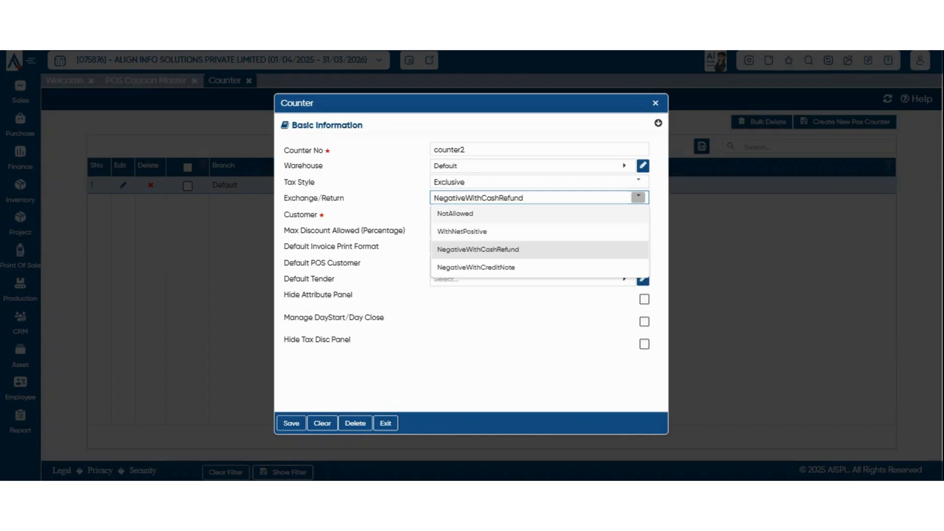
click(638, 197)
click(638, 198)
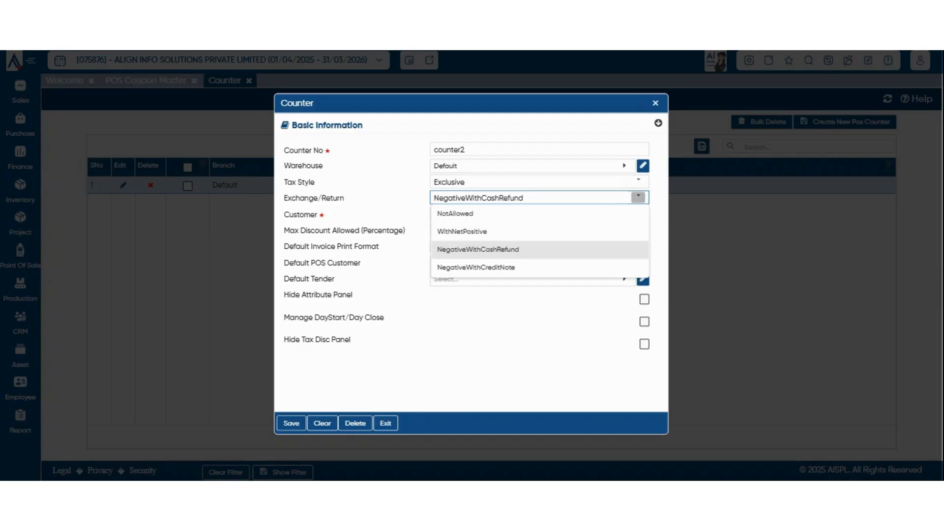
click(478, 250)
click(638, 197)
click(511, 323)
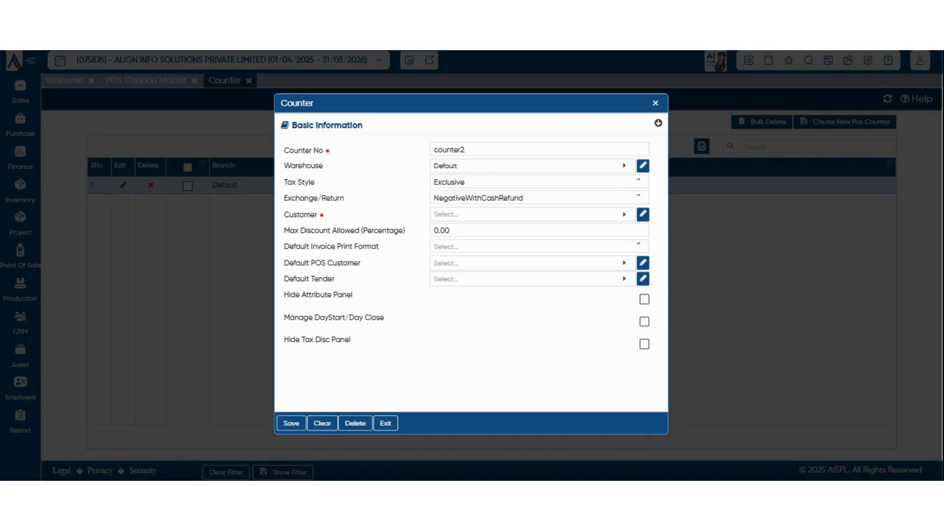
click(638, 197)
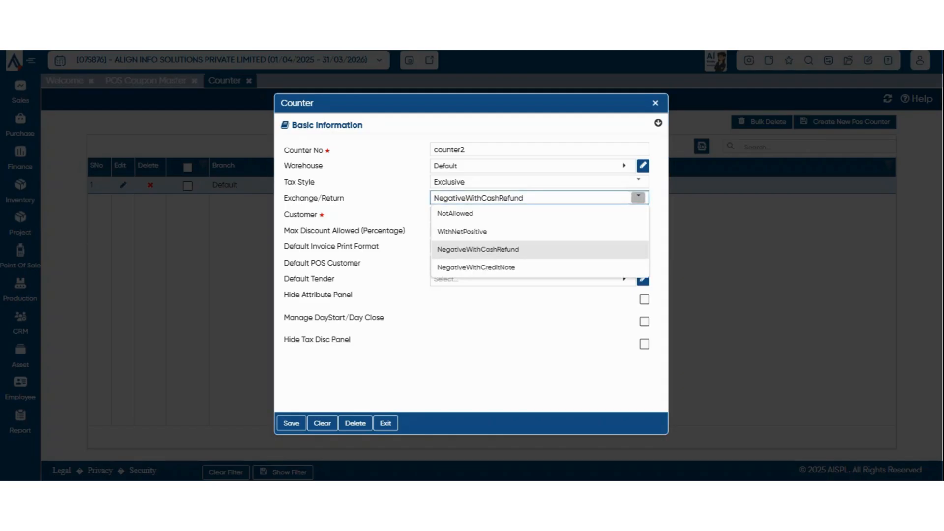
click(534, 215)
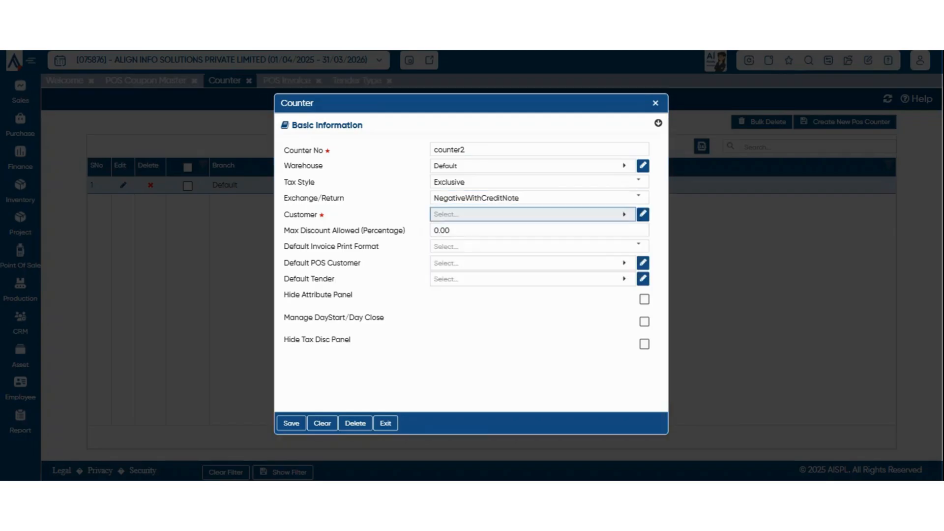
Create customer counter2, pick its GST category, and assign it to the counter's Customer field.
double_click(388, 198)
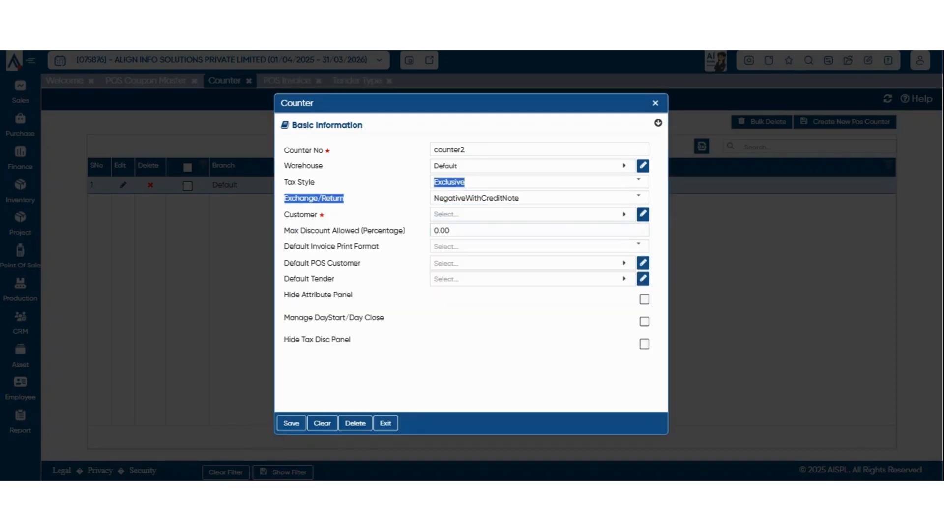
click(533, 215)
text(r2)
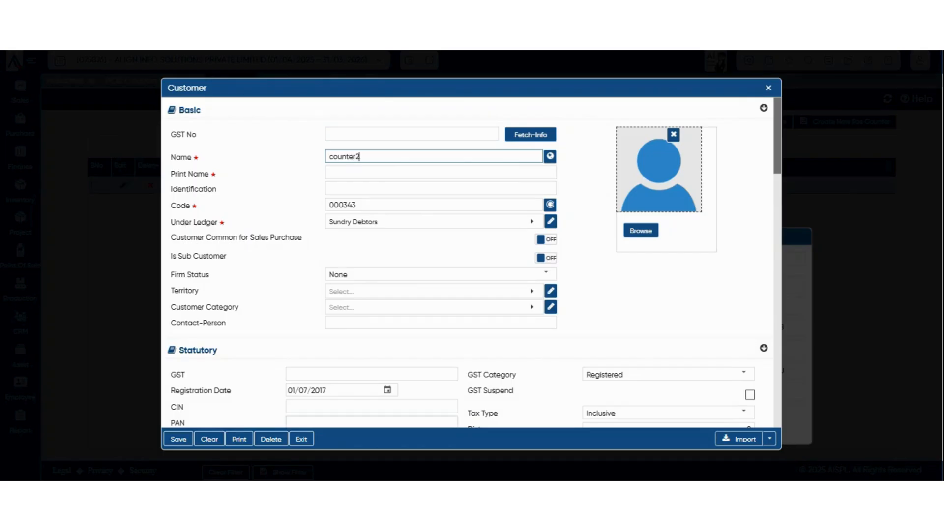
click(610, 375)
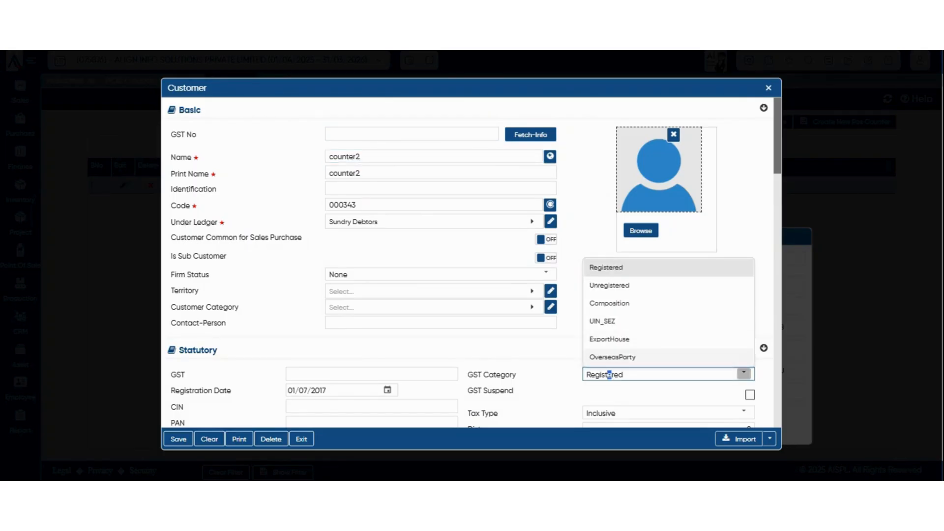
click(610, 282)
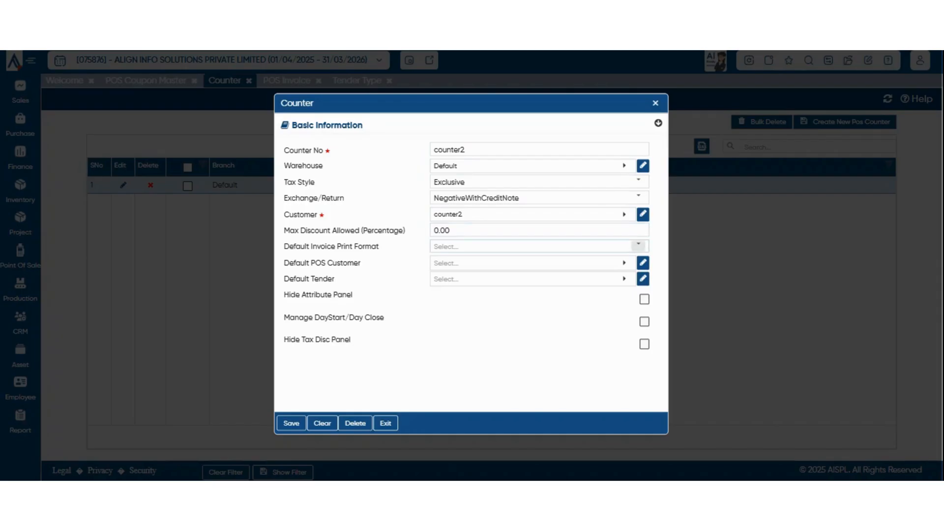
Set print format ***AB_AB_POS_INVOICE_DISC_TAX and default POS customer Cash Sales.
click(638, 246)
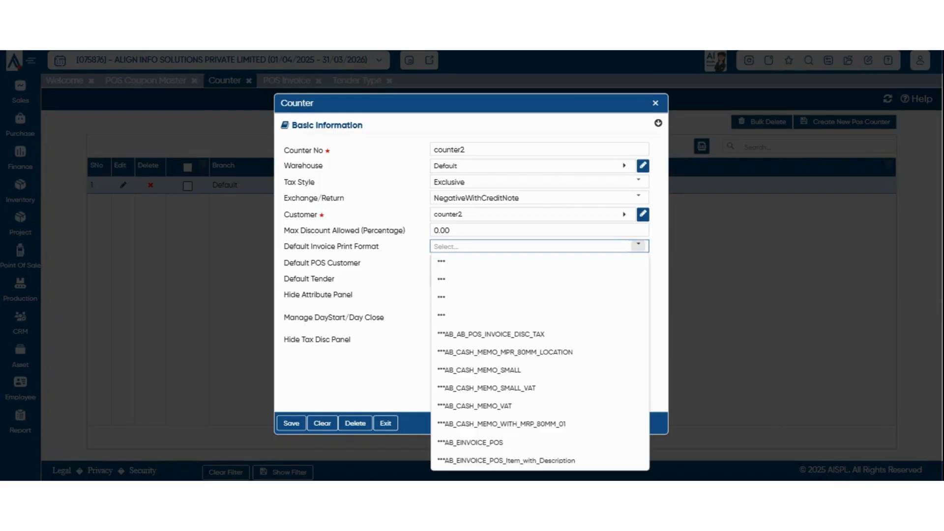
click(492, 334)
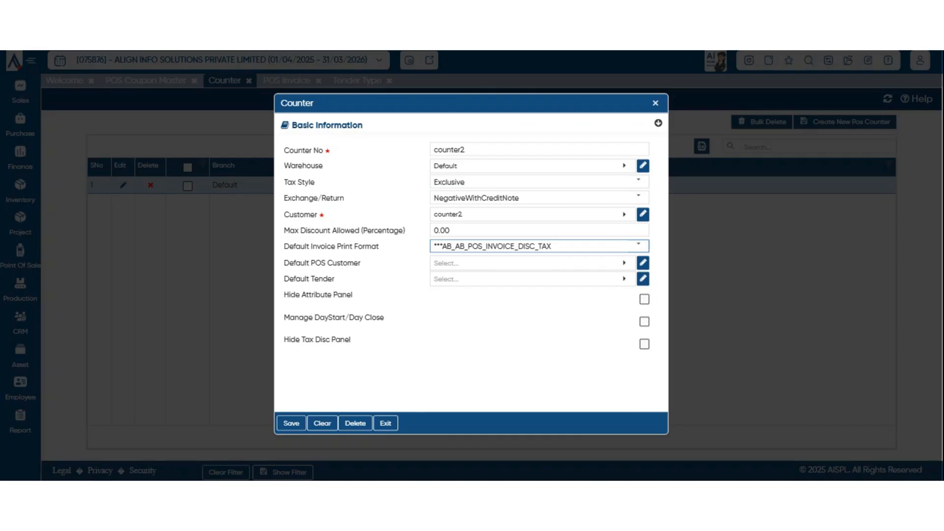
click(624, 263)
key(Return)
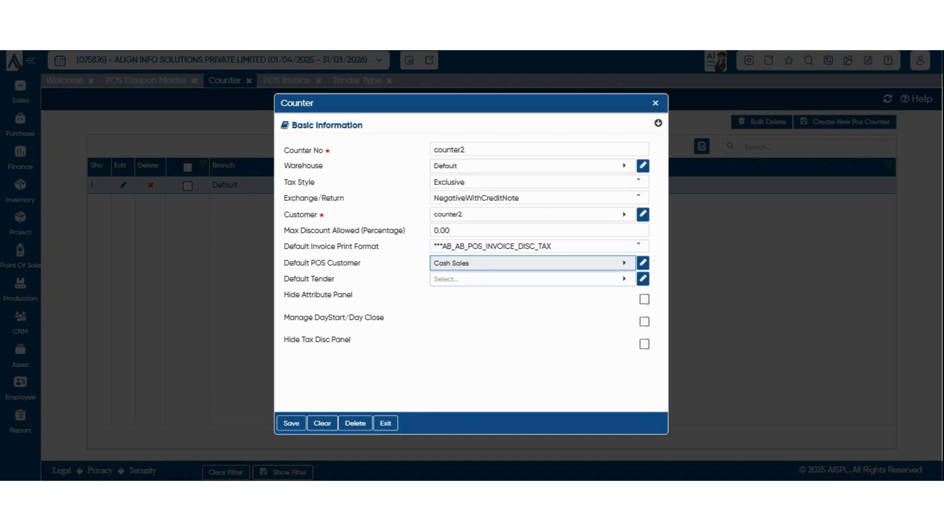
Make Cash the counter's default tender.
click(533, 279)
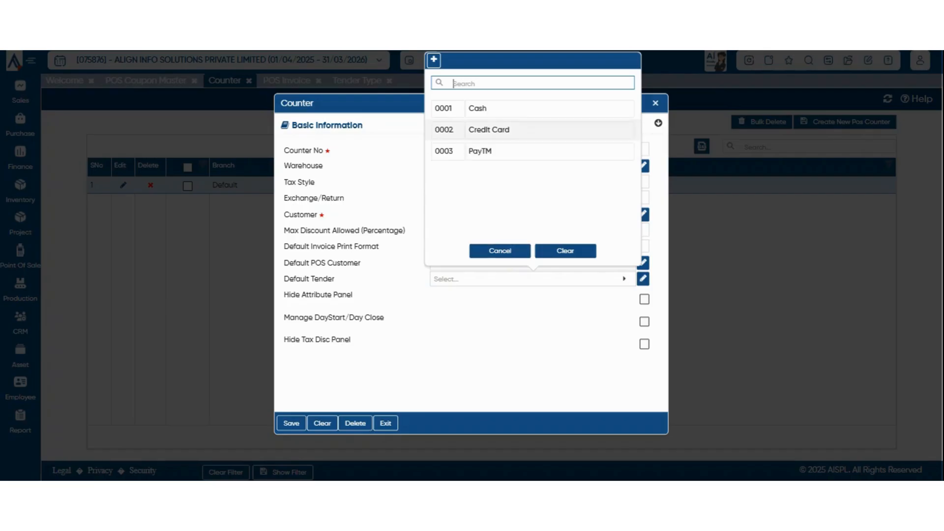
click(500, 107)
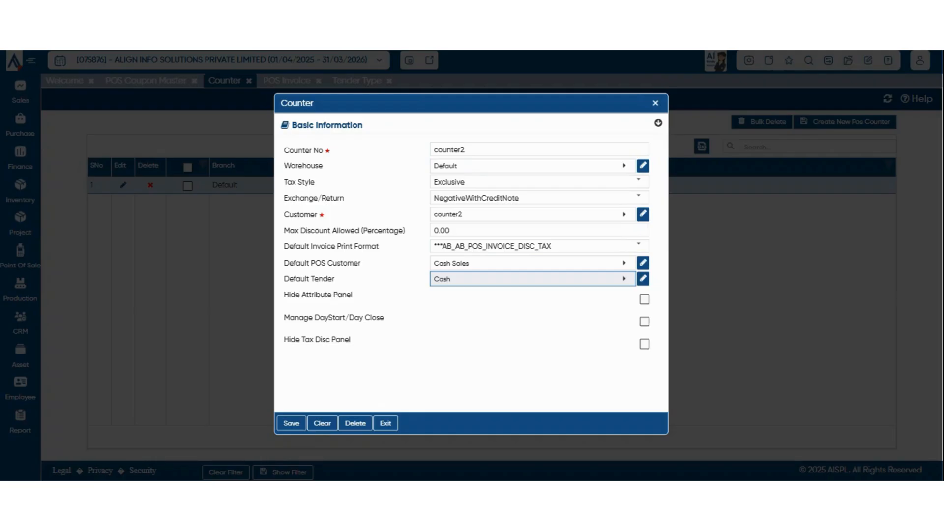
drag(289, 279, 337, 279)
click(427, 294)
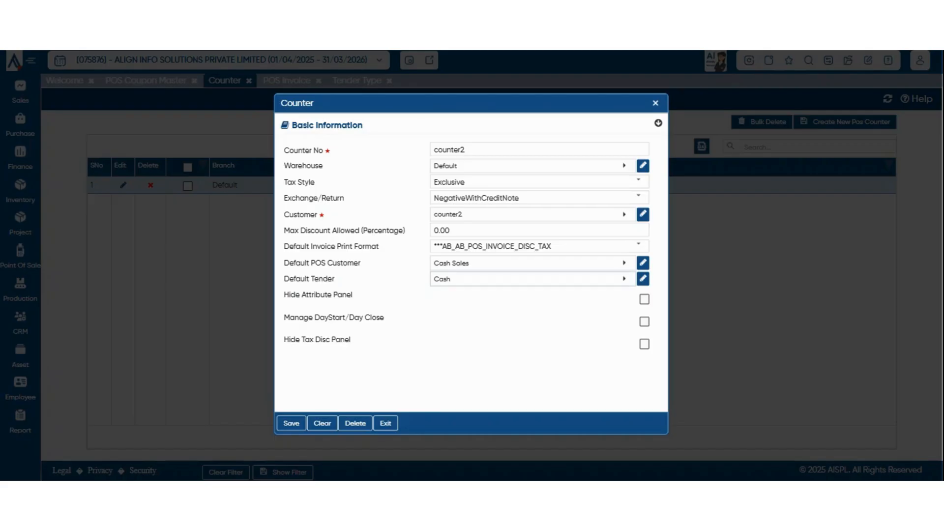
click(527, 279)
click(442, 305)
Highlight the Manage DayStart/Day Close setting on the counter form.
drag(294, 318, 366, 317)
click(413, 325)
drag(336, 318, 371, 318)
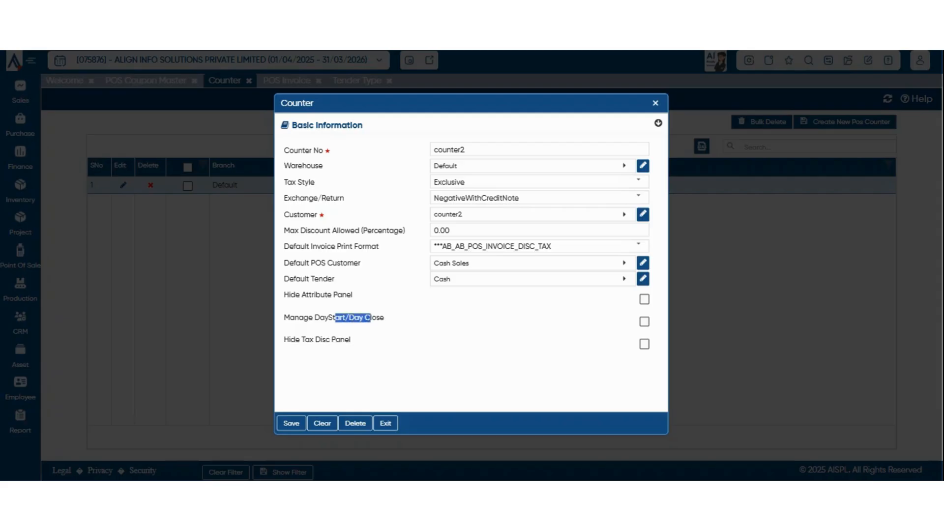
drag(303, 317, 385, 318)
click(393, 319)
Save counter2, close the counter form, and open the Tender Type list from POS Masters.
key(ctrl+s)
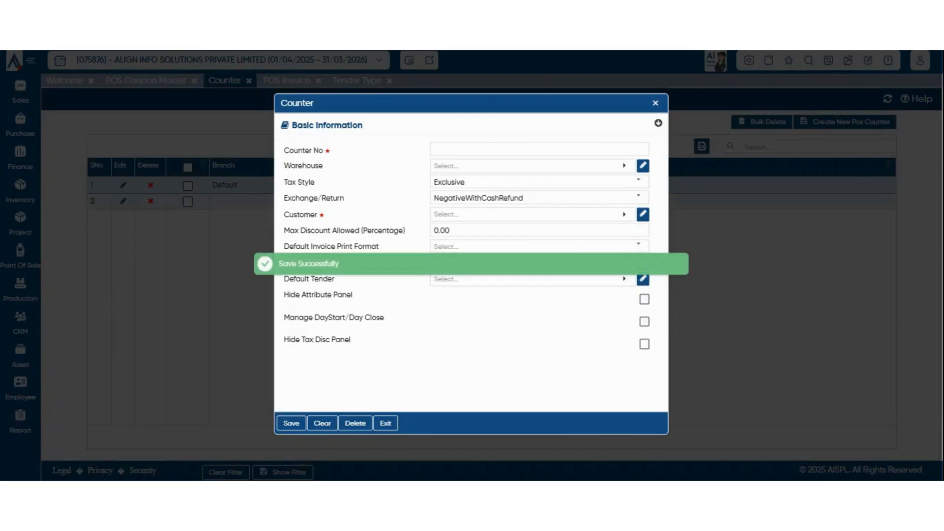
key(Escape)
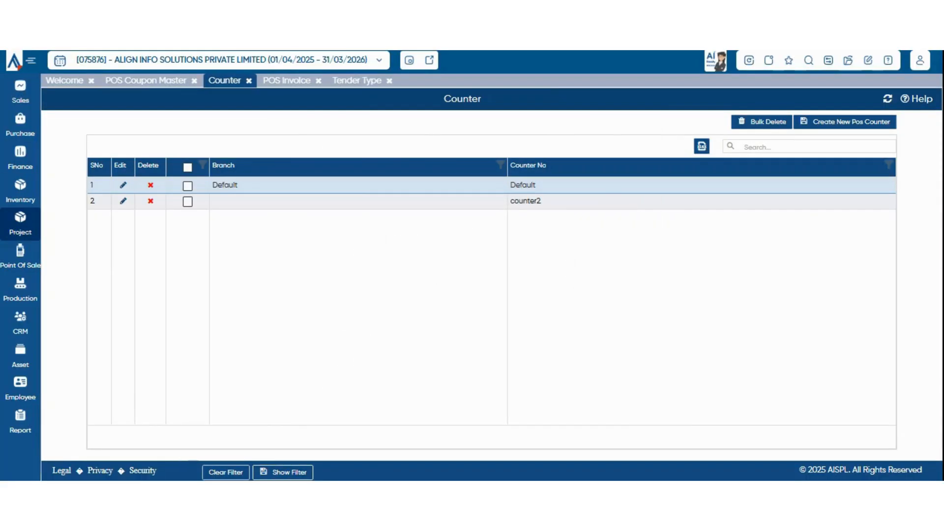
mouse_move(20, 256)
mouse_move(83, 251)
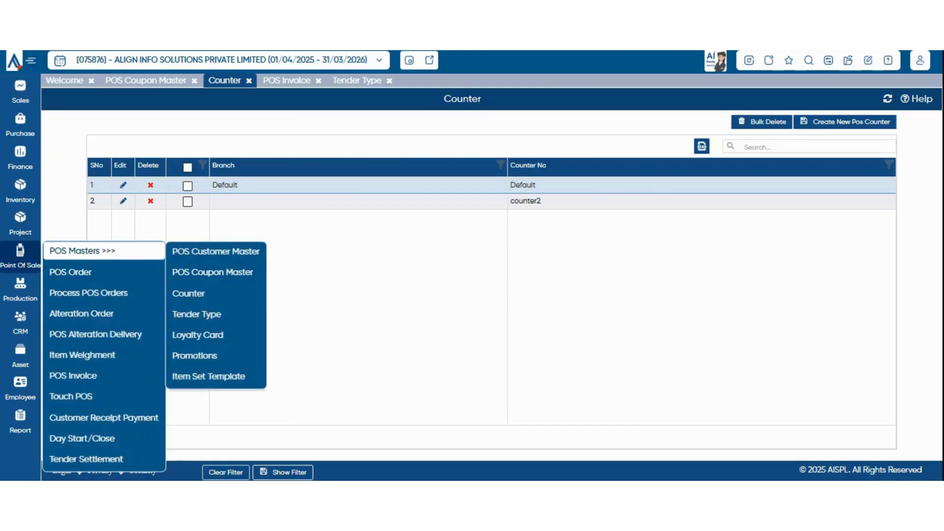
click(196, 314)
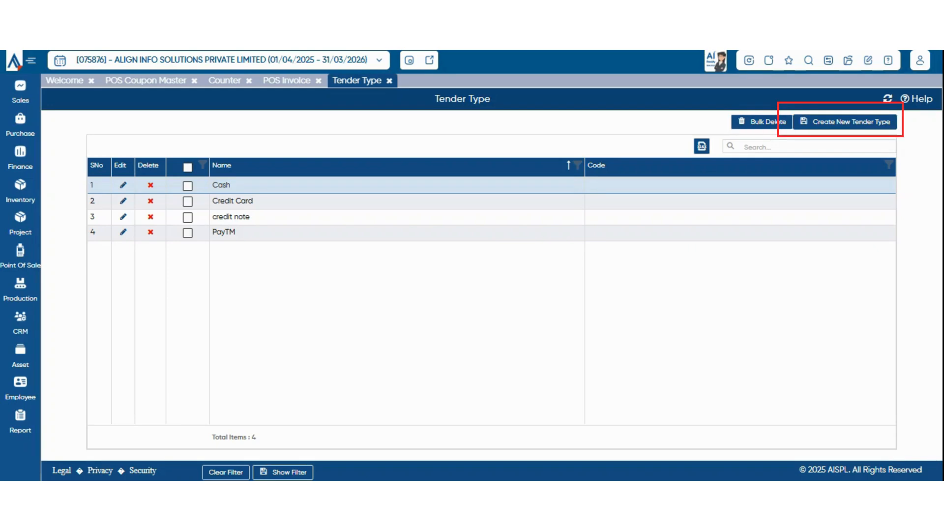
Create tender googlepay, type UPIPayment, posted to Balances With Bank, then save and close.
click(845, 122)
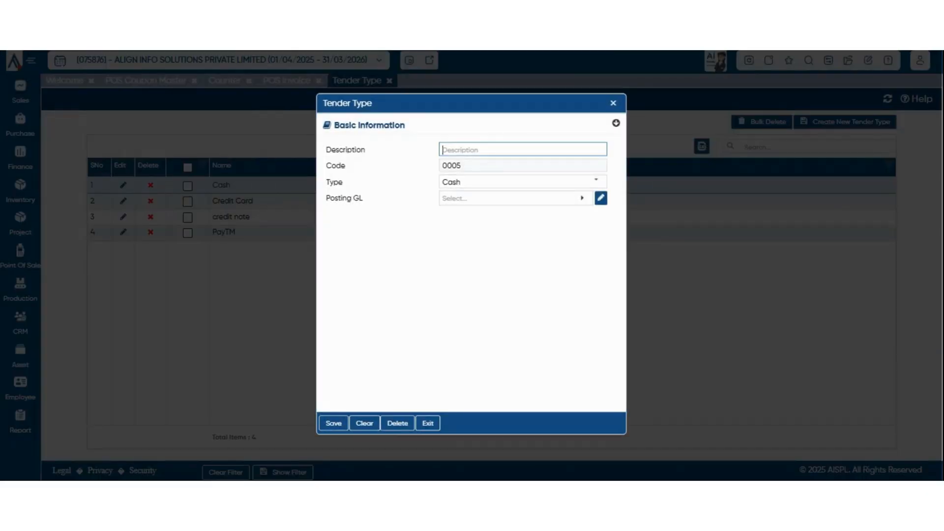
text(googlepay)
click(523, 182)
scroll(517, 315, down, 3)
click(517, 361)
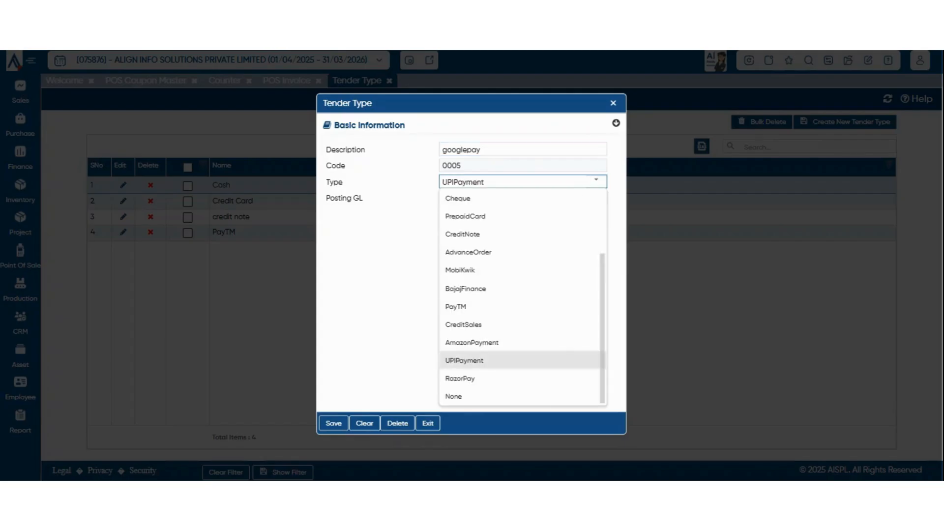
click(516, 198)
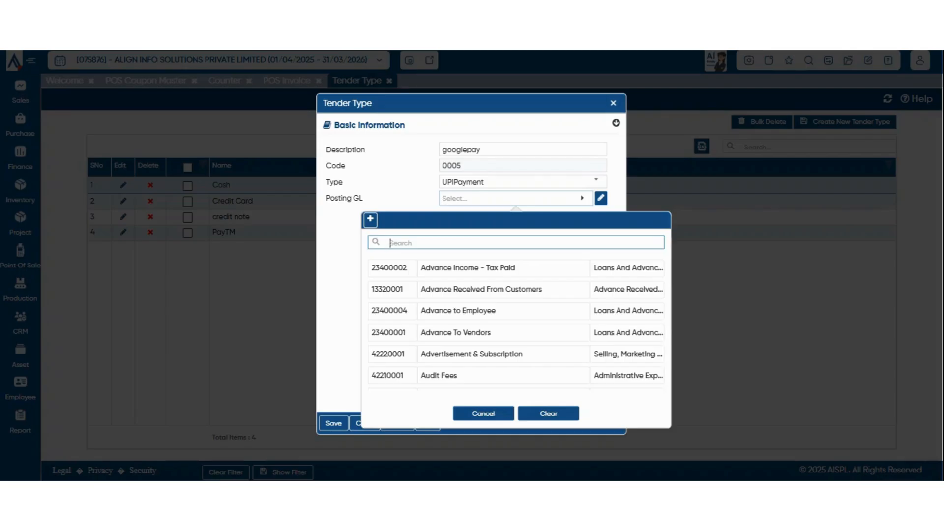
text(bank)
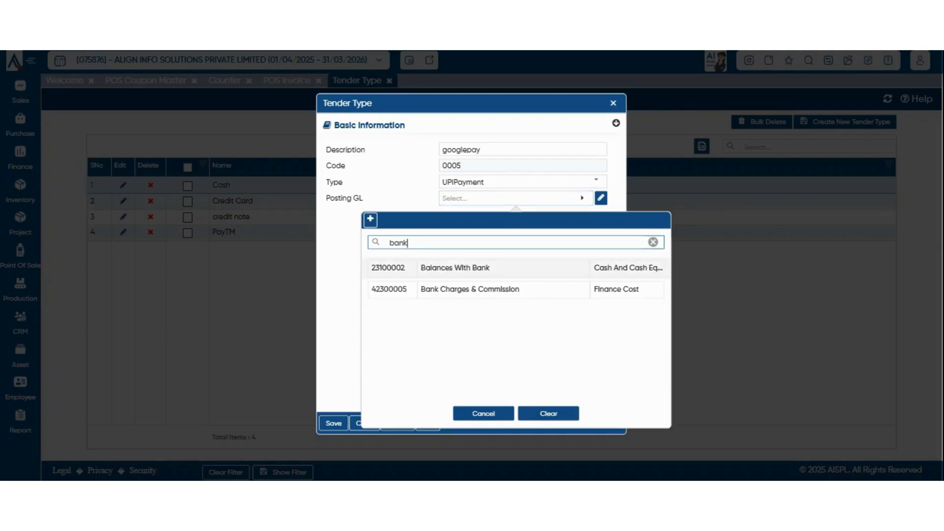
click(504, 268)
click(333, 423)
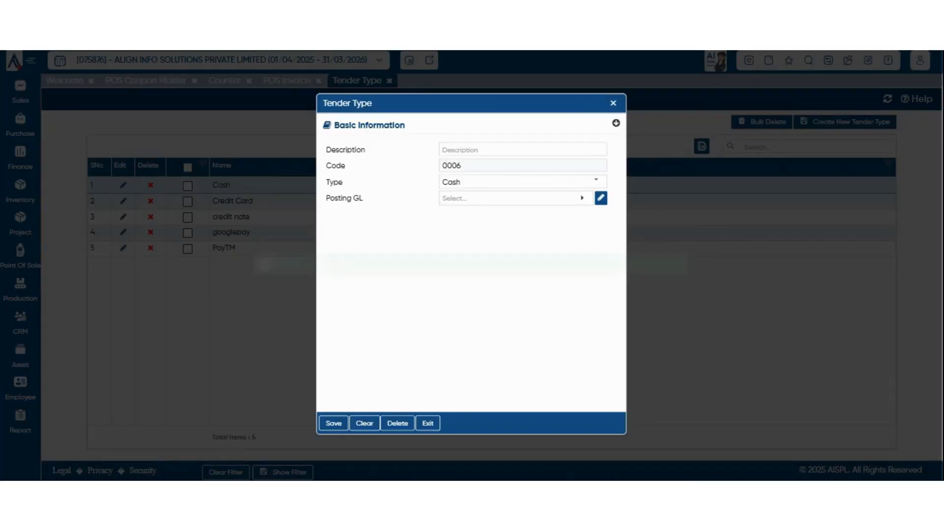
key(Escape)
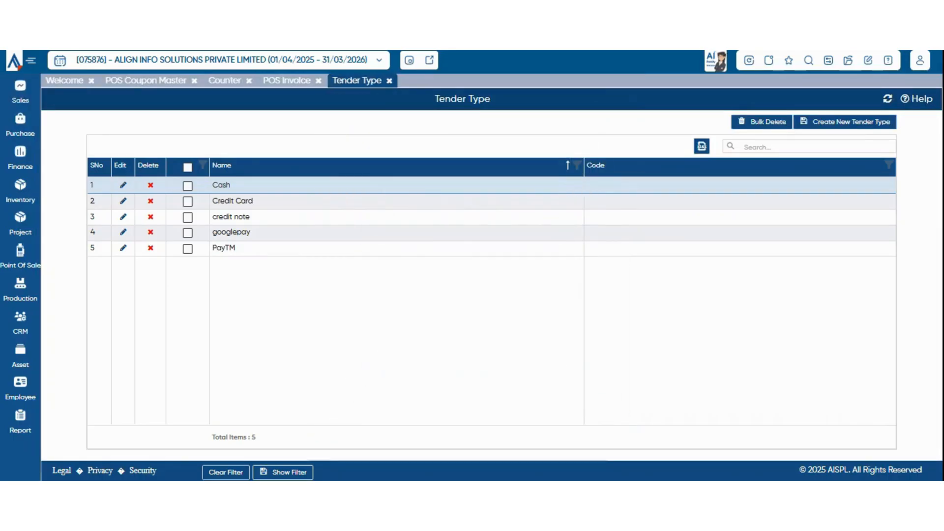
click(845, 121)
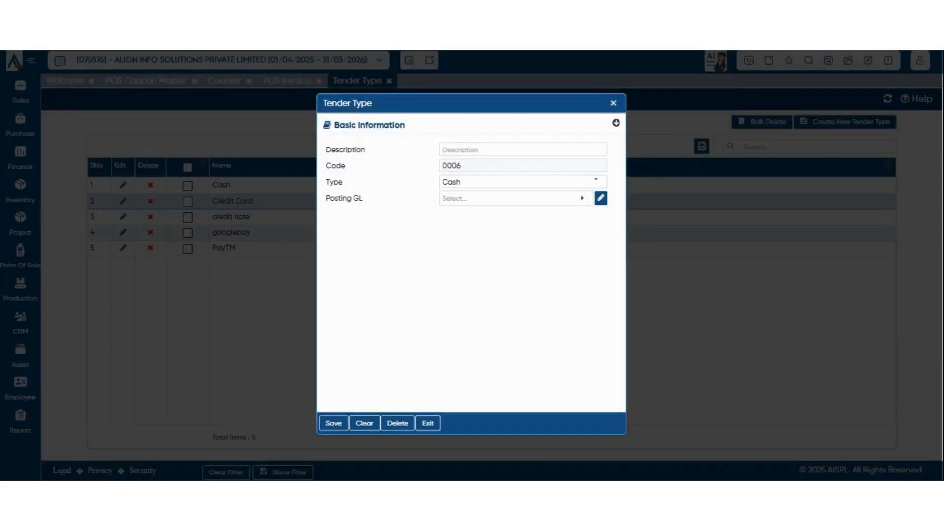
click(523, 150)
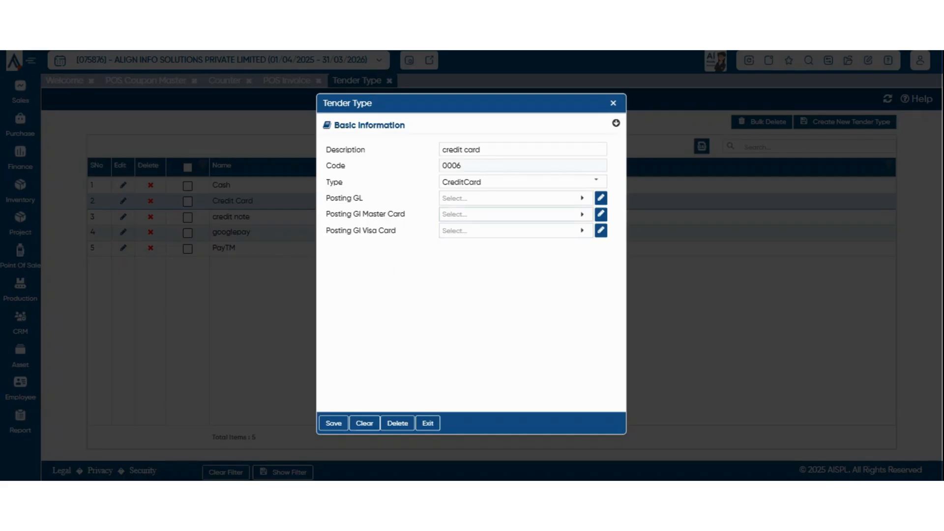
click(512, 198)
click(484, 413)
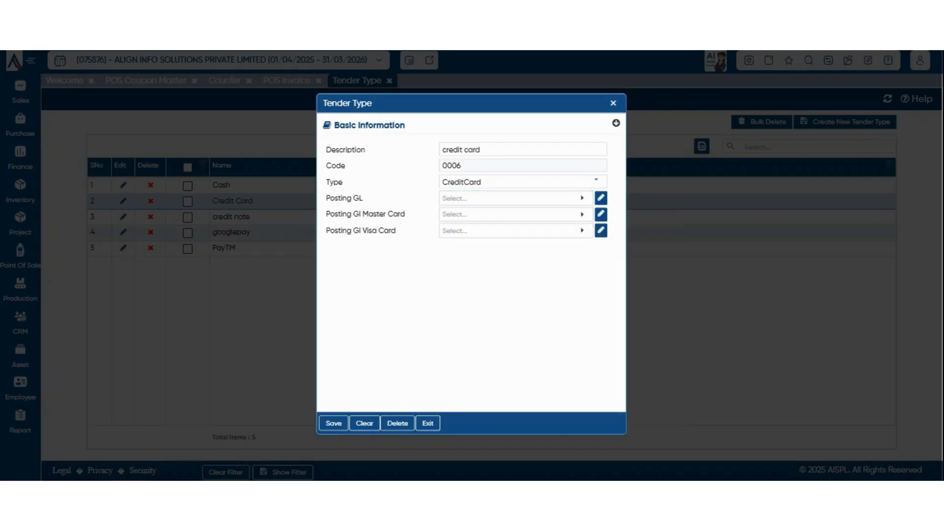
click(582, 198)
click(613, 103)
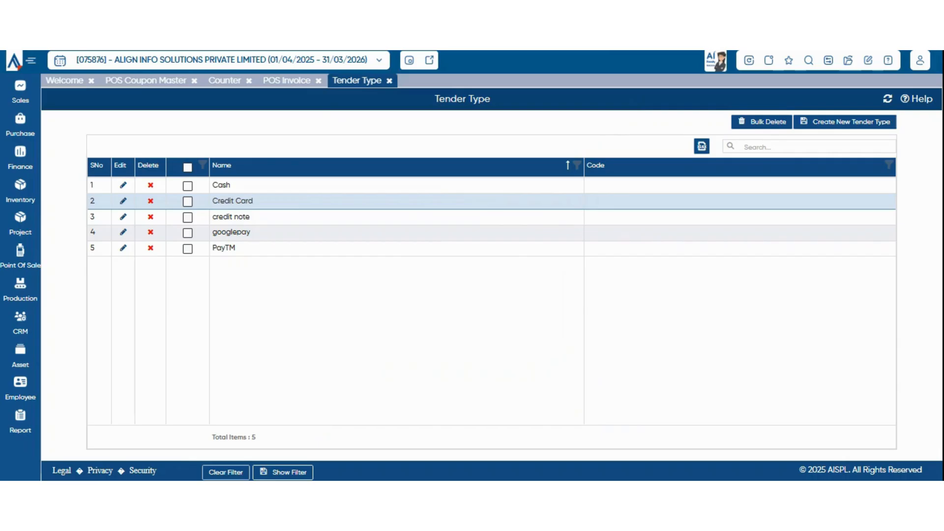
Review the credit note tender type and close it without changes.
click(123, 217)
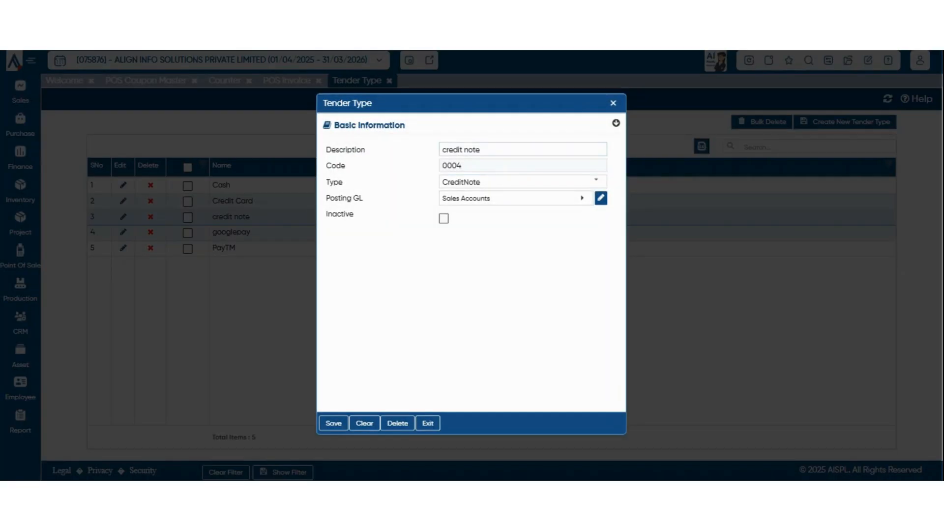
click(523, 149)
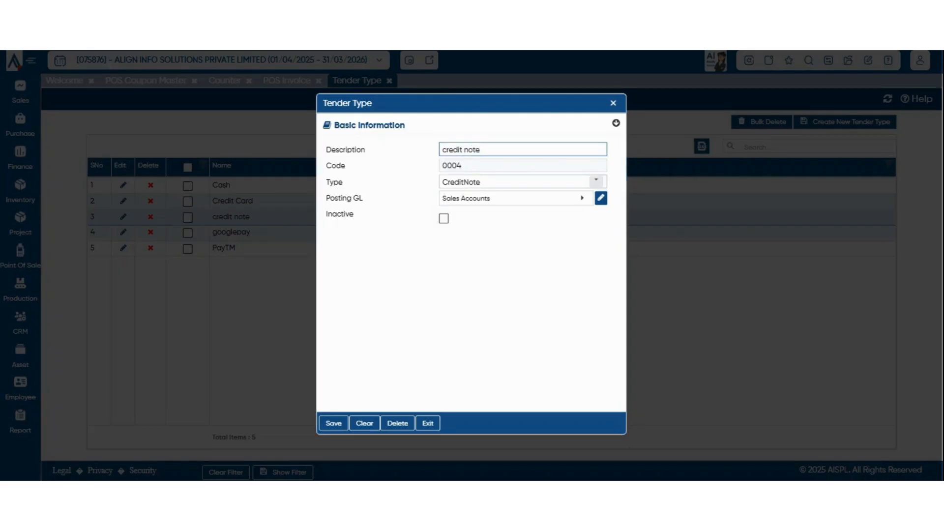
click(596, 182)
click(596, 181)
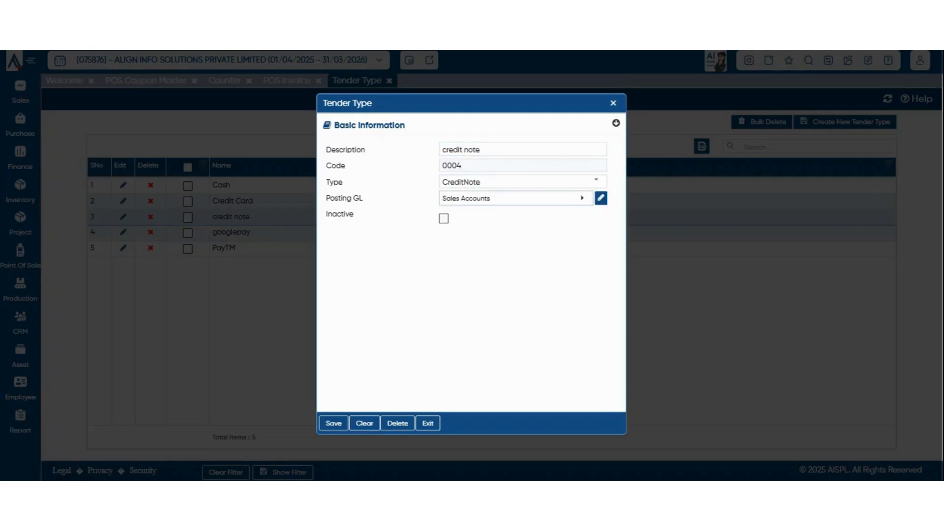
click(613, 103)
Open the Loyalty Card master from Point Of Sale > POS Masters.
click(20, 256)
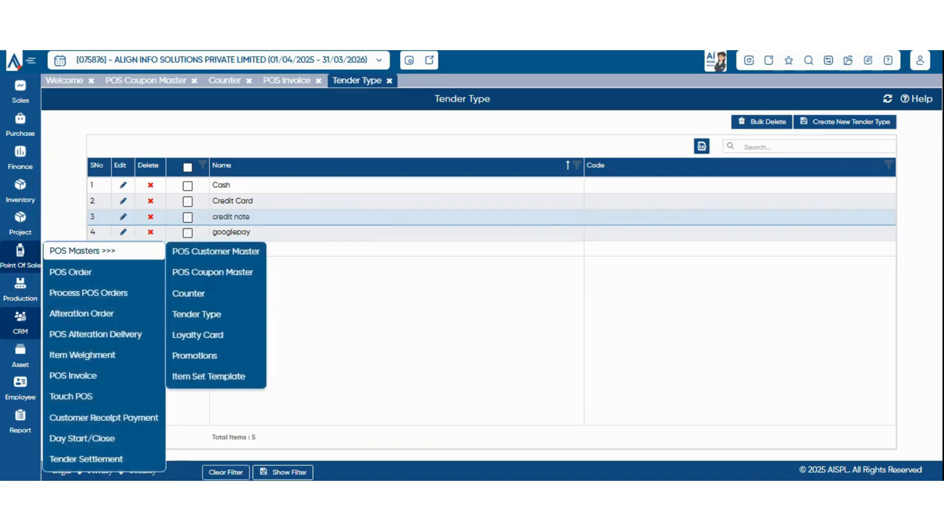
mouse_move(98, 251)
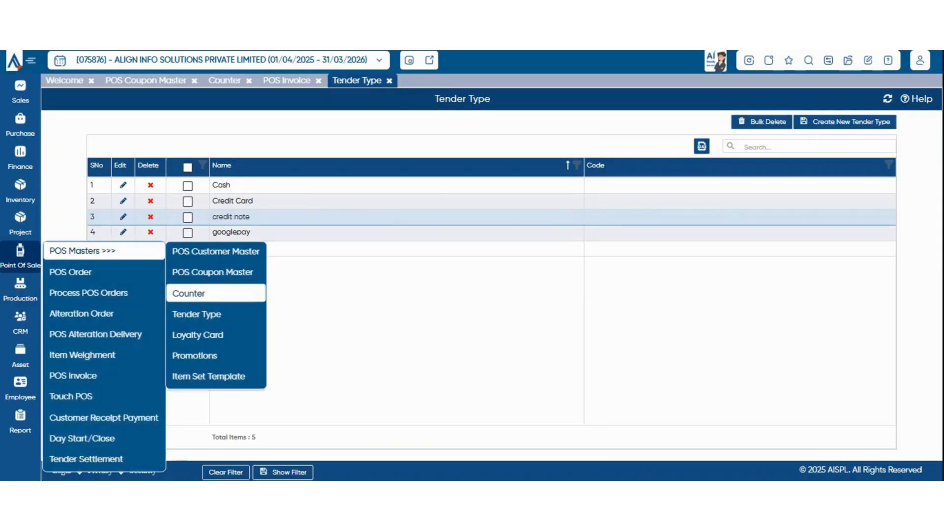
click(197, 335)
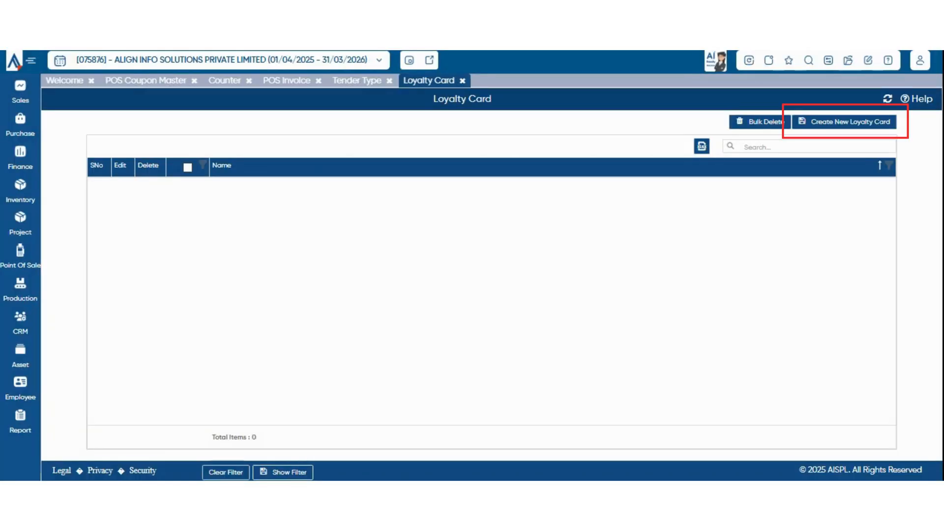
Name the card prime with Per Amount 100, calculated on Taxable.
text(prime)
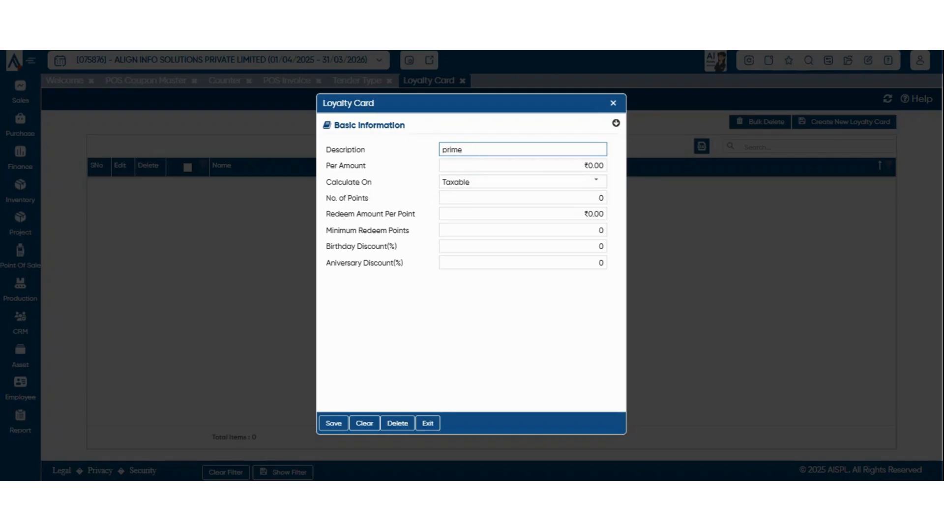
click(541, 166)
double_click(541, 157)
double_click(541, 165)
key(Right)
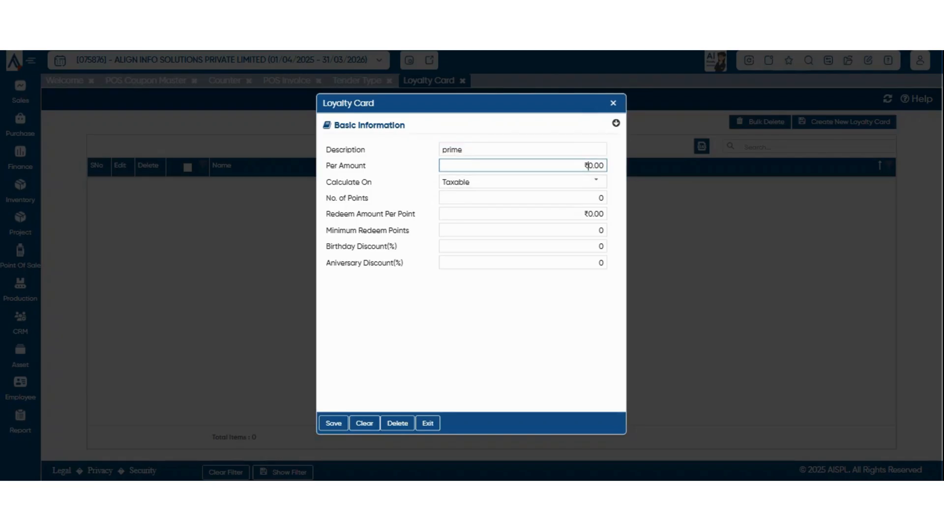
key(ctrl+a)
text(100)
click(511, 305)
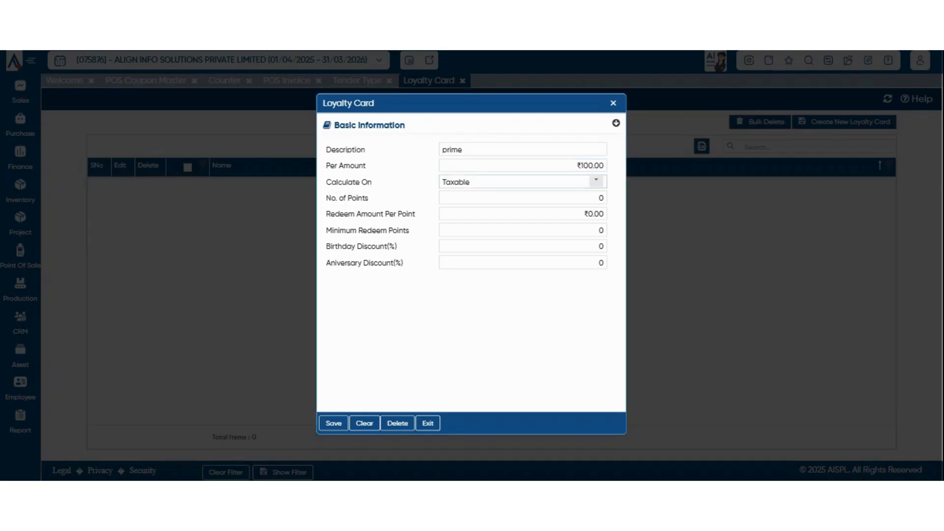
click(596, 181)
click(580, 198)
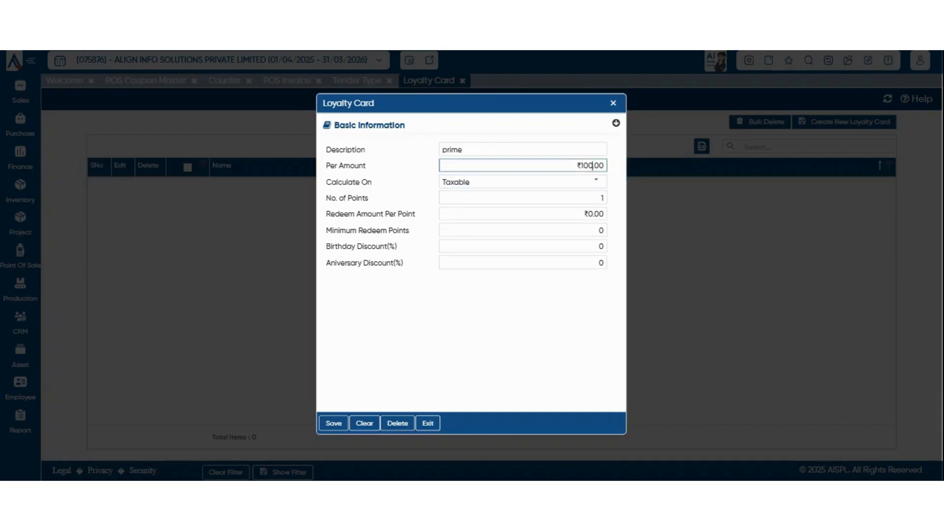
Set 1 point per amount, redeem ₹1 per point, and minimum redeem points 10.
drag(577, 166, 606, 165)
double_click(602, 198)
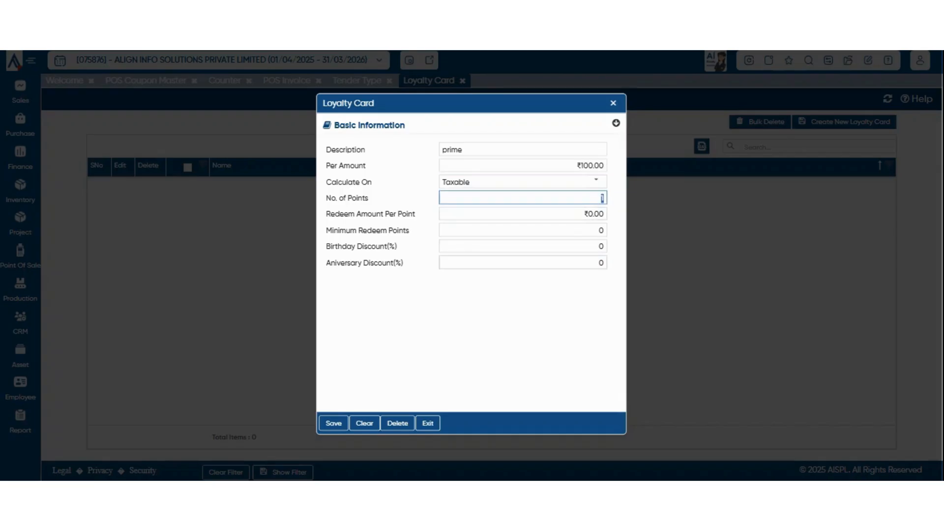
drag(585, 214, 605, 214)
text(1)
click(522, 315)
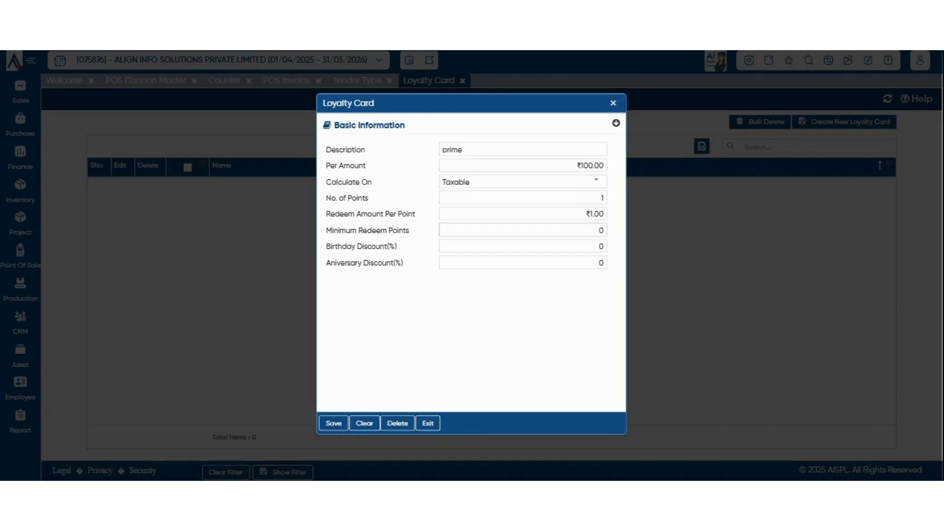
click(594, 230)
double_click(601, 230)
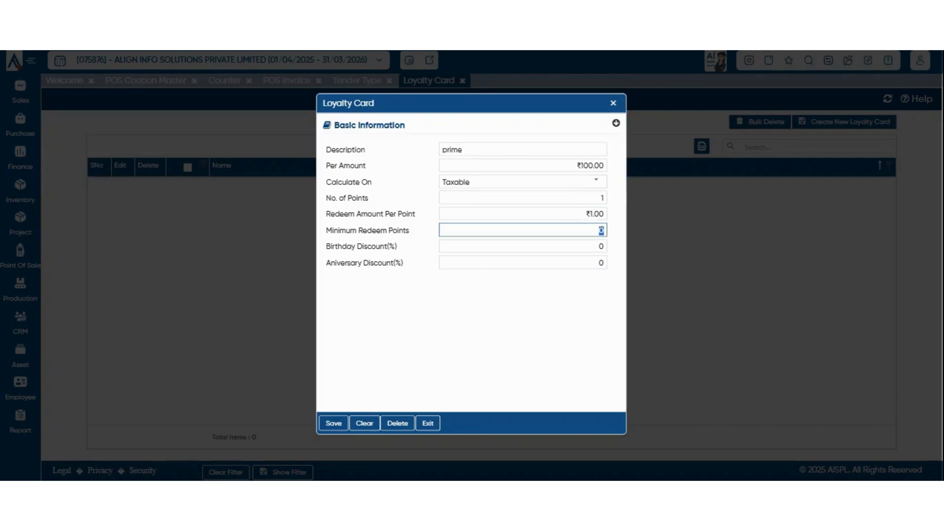
text(100)
key(BackSpace)
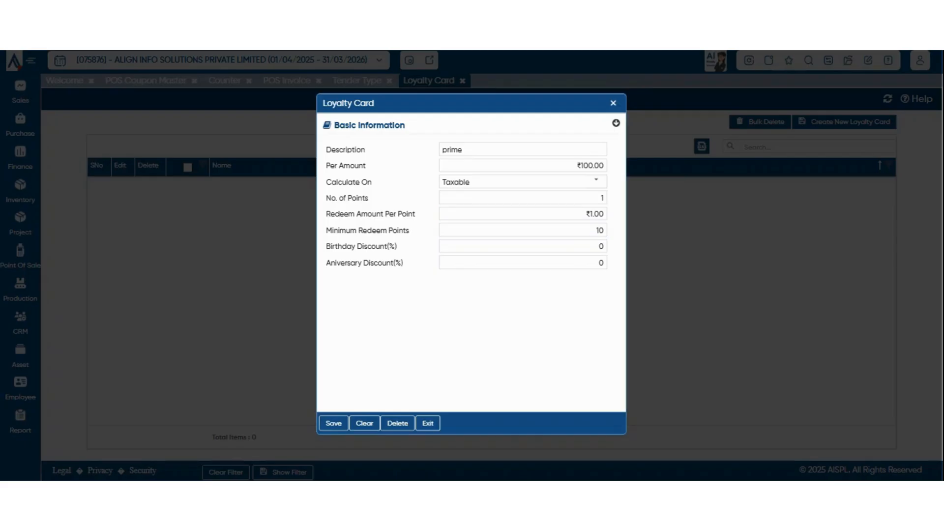
Set birthday and anniversary discounts to 10% and save the prime card.
click(594, 246)
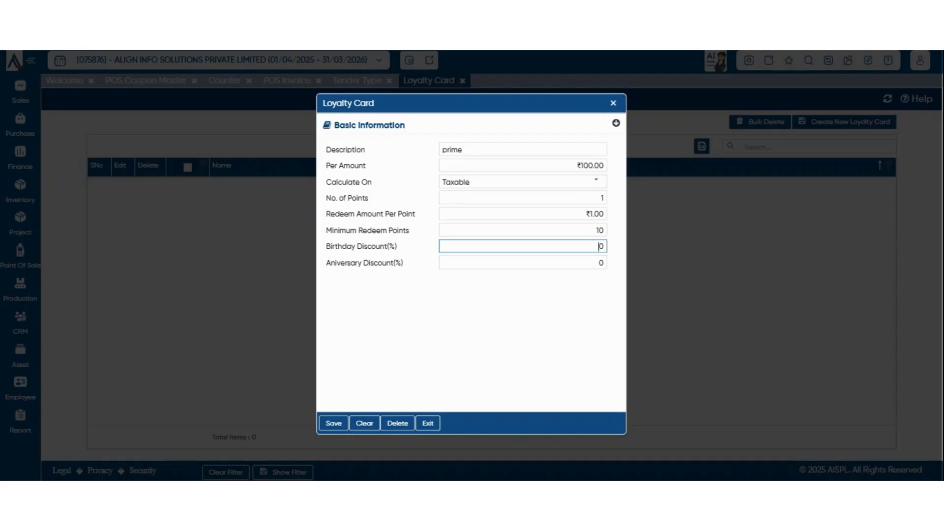
double_click(601, 247)
text(10)
key(Tab)
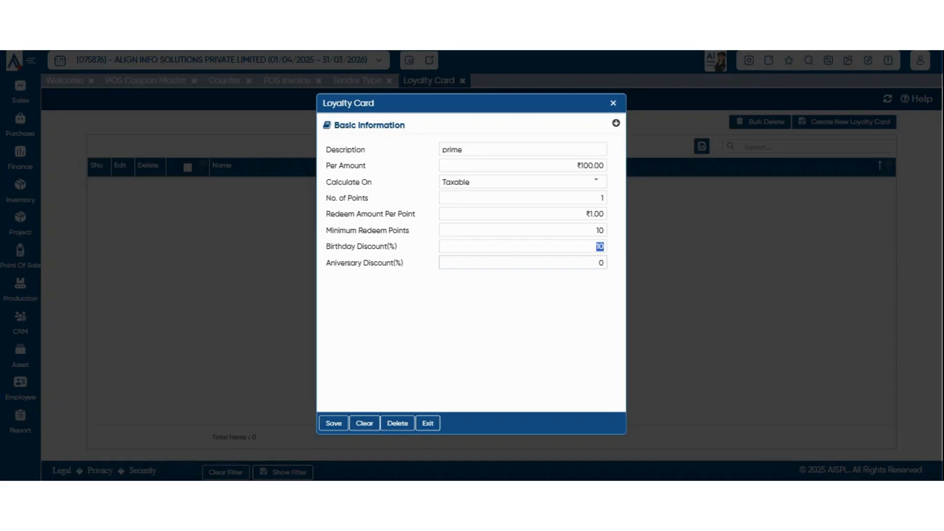
text(10)
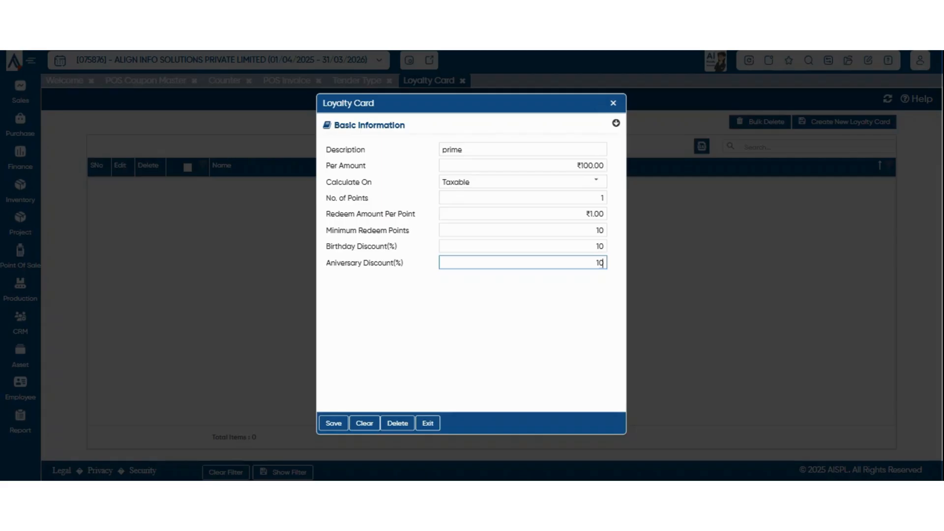
click(334, 423)
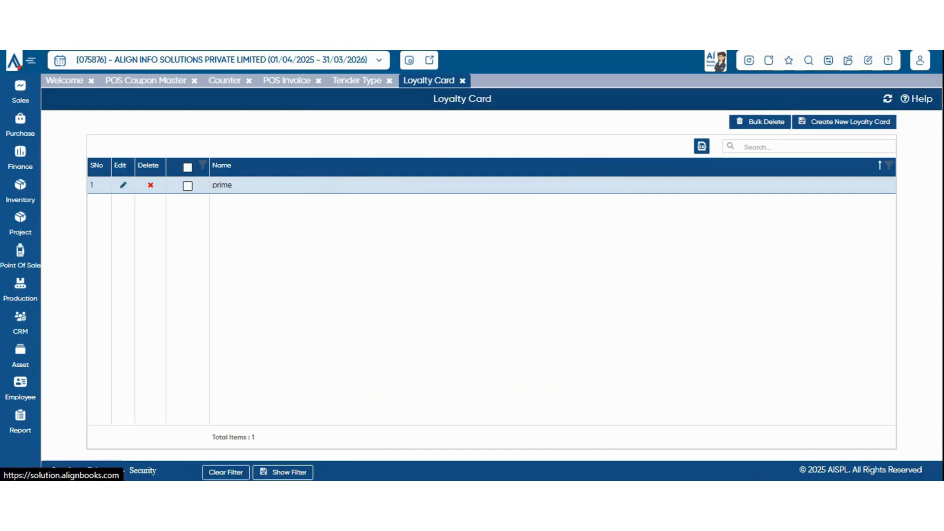
mouse_move(20, 256)
mouse_move(82, 251)
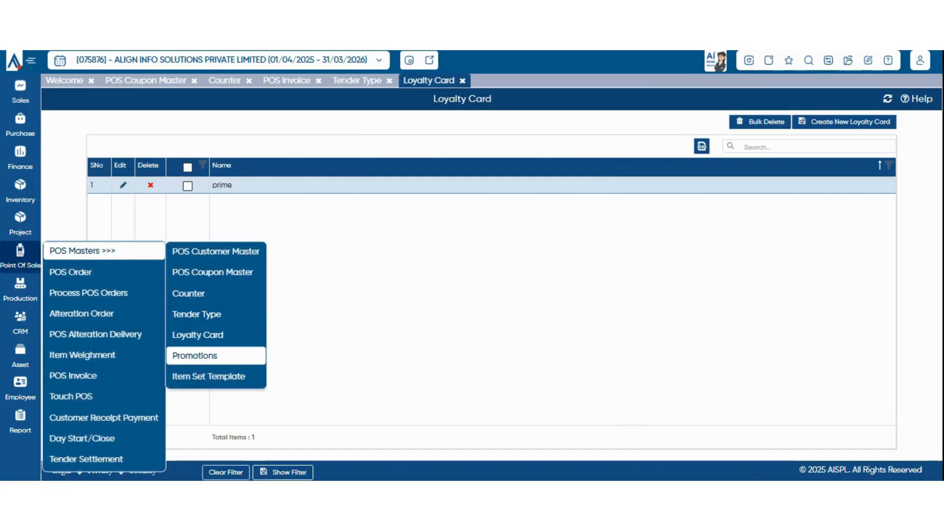
Open Promotions, start a new promotion, and enter the description 'festive sale' spelled correctly.
click(195, 356)
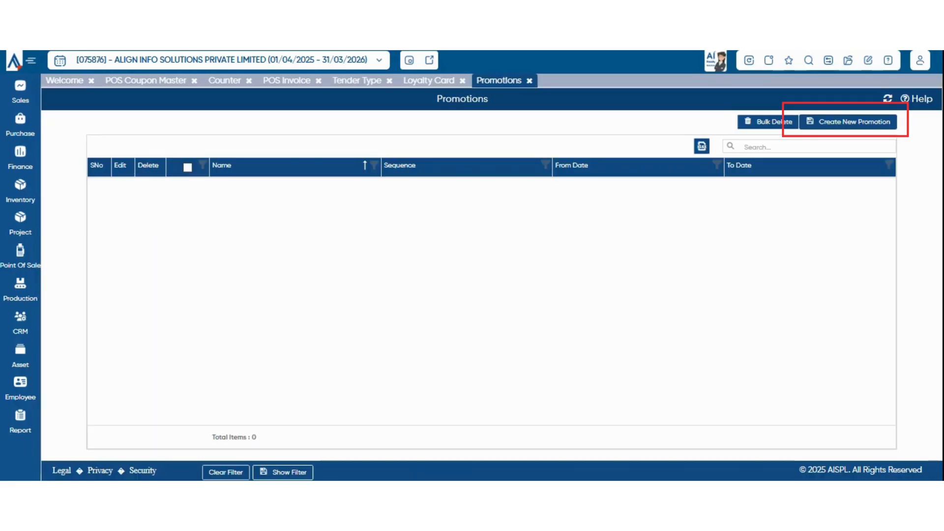
click(849, 122)
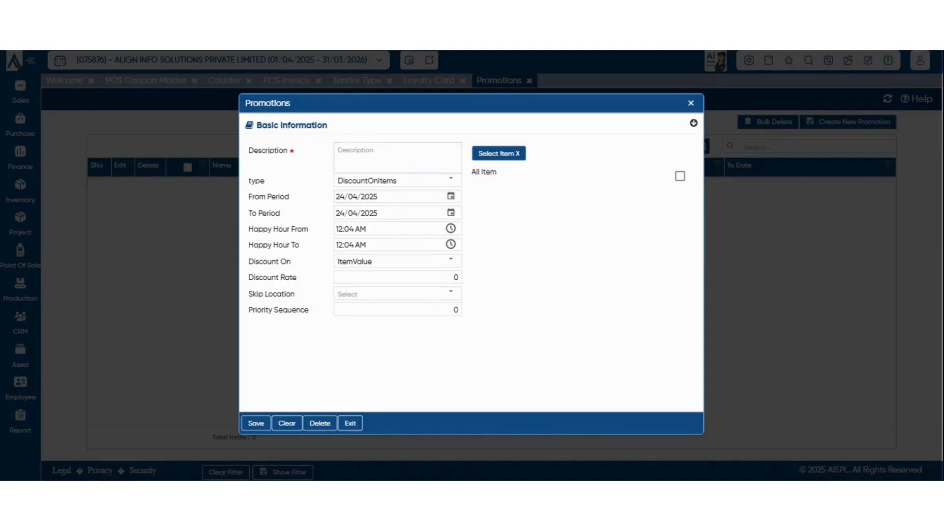
text(festivesale)
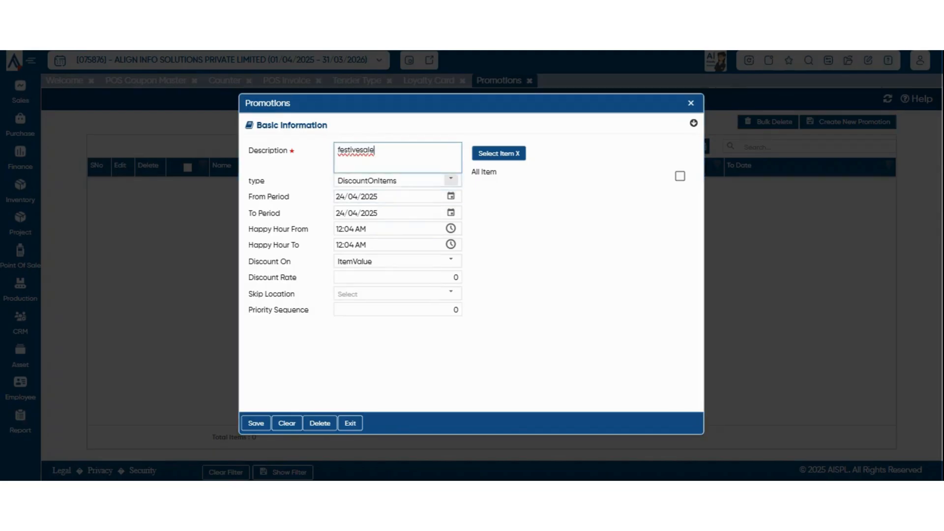
right_click(363, 150)
click(384, 173)
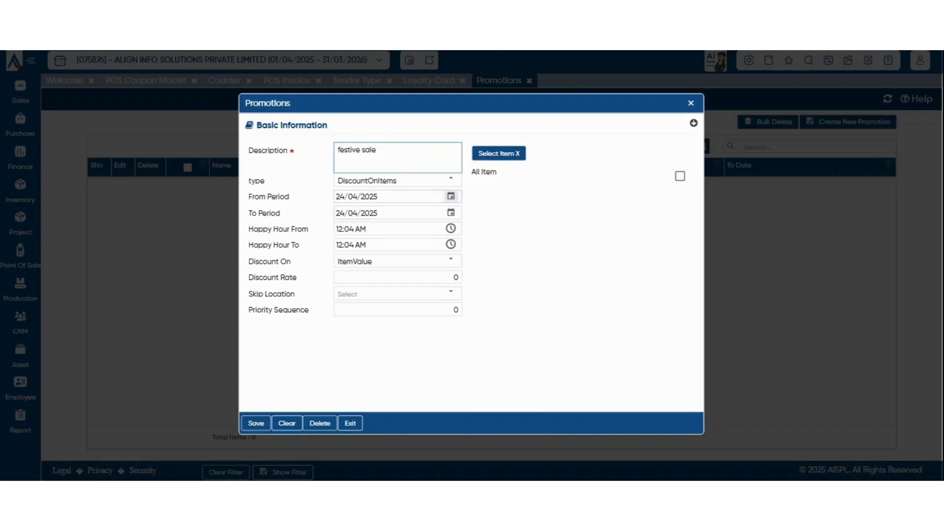
Review the promotion type options, keeping DiscountOnItems for now.
click(451, 180)
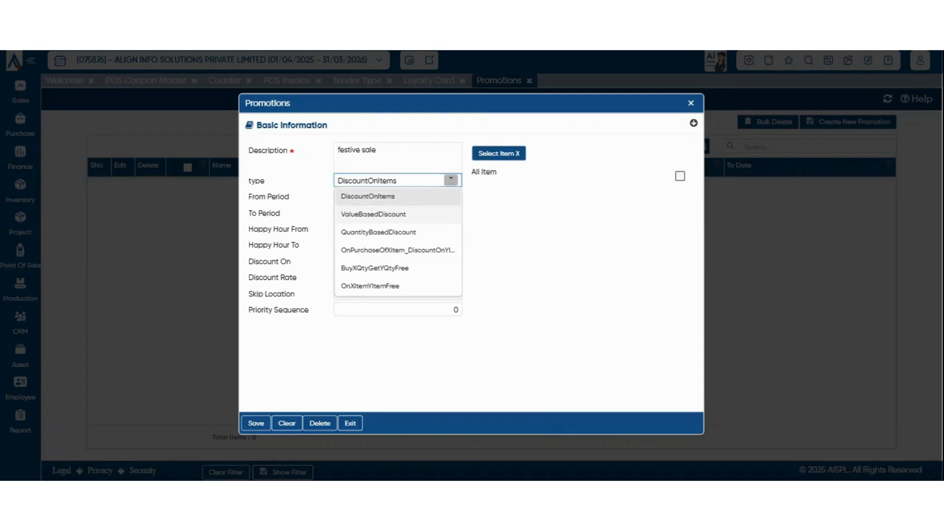
click(437, 197)
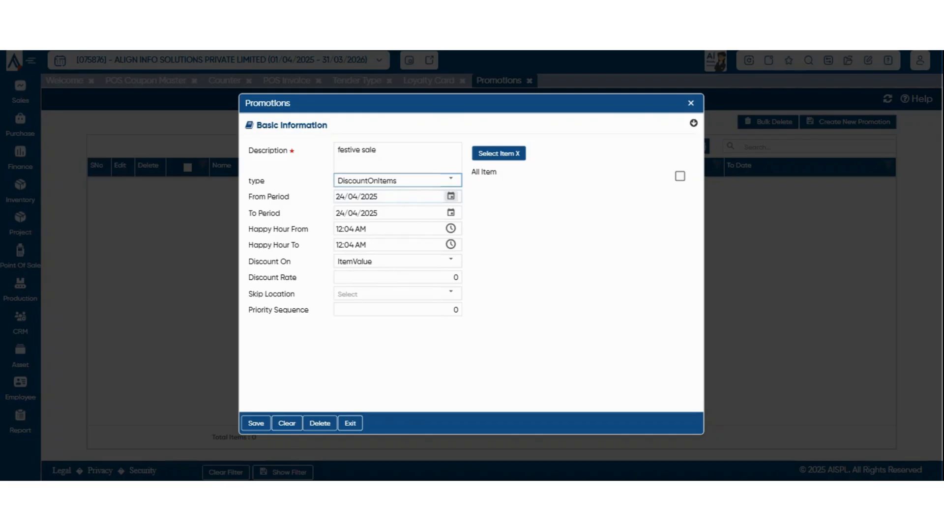
click(451, 179)
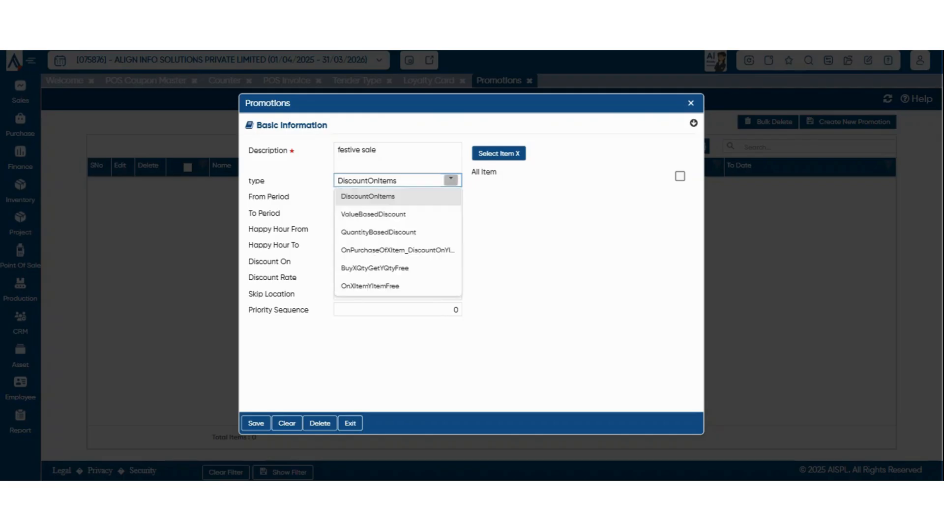
Try ValueBasedDiscount, reviewing its Value Upto and Discount % rows and item selection.
click(374, 215)
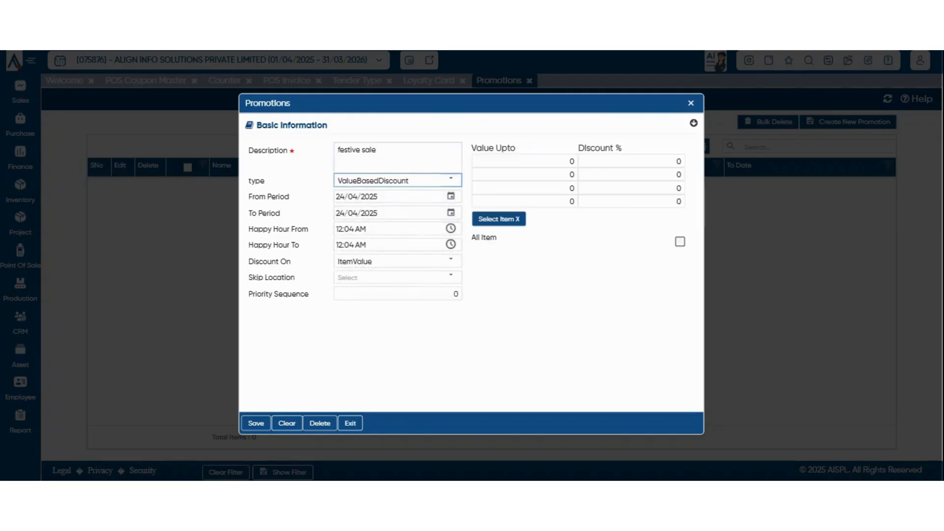
click(524, 162)
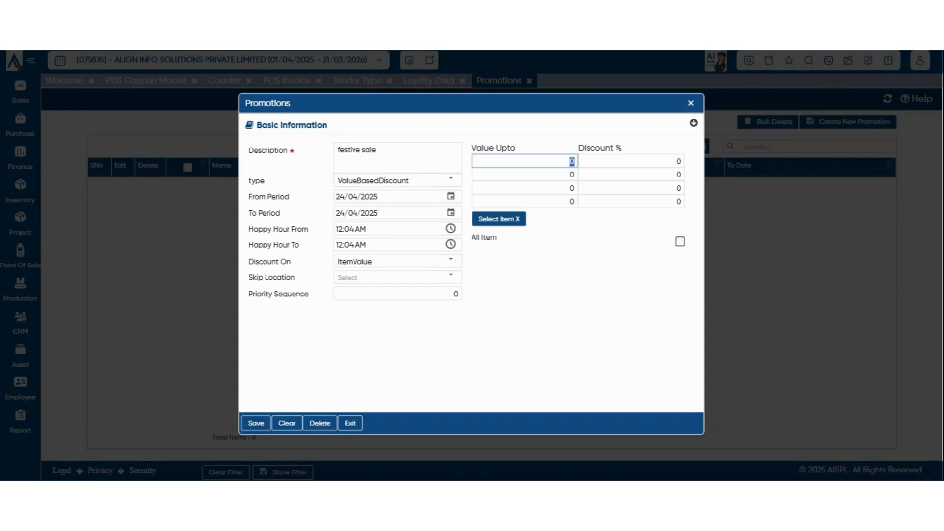
click(634, 161)
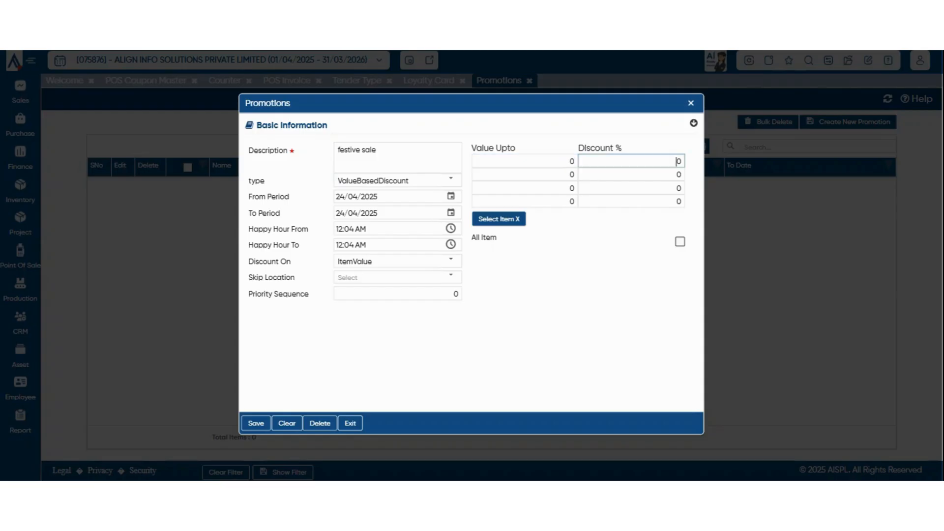
click(451, 179)
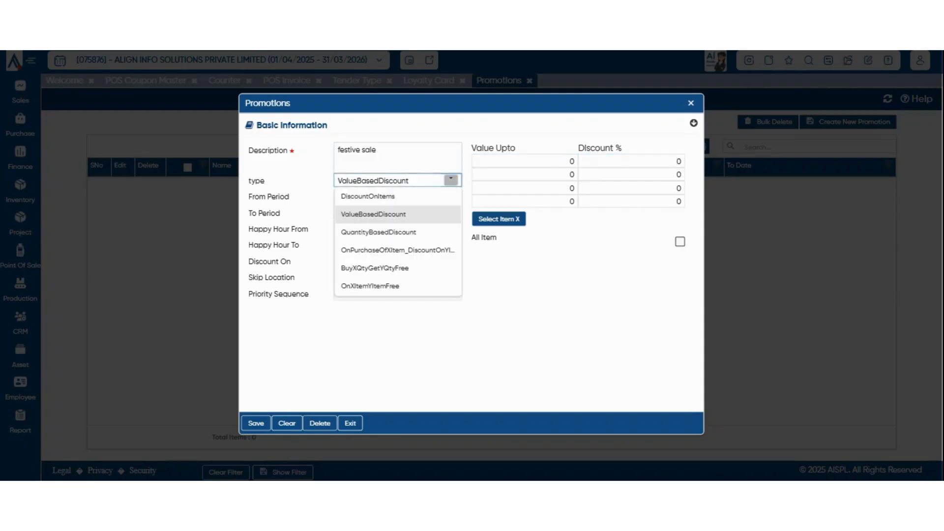
click(413, 158)
click(524, 175)
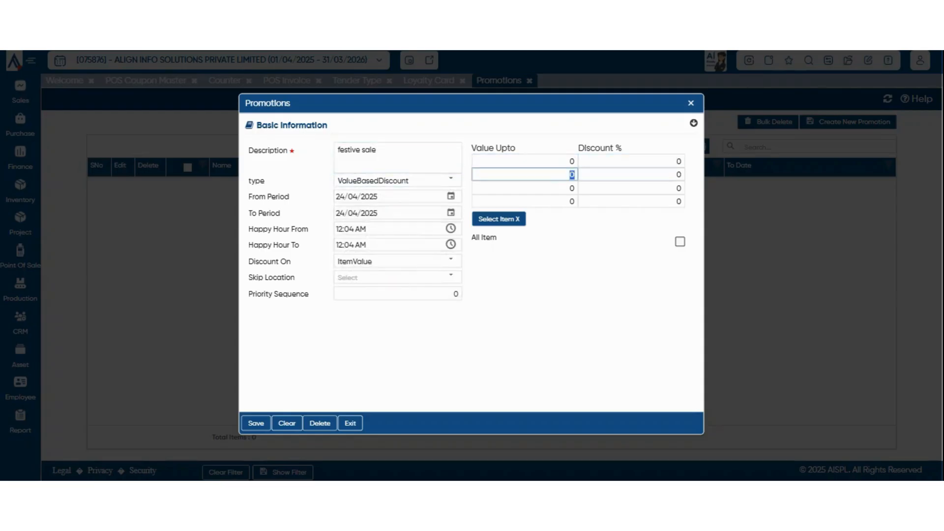
click(499, 219)
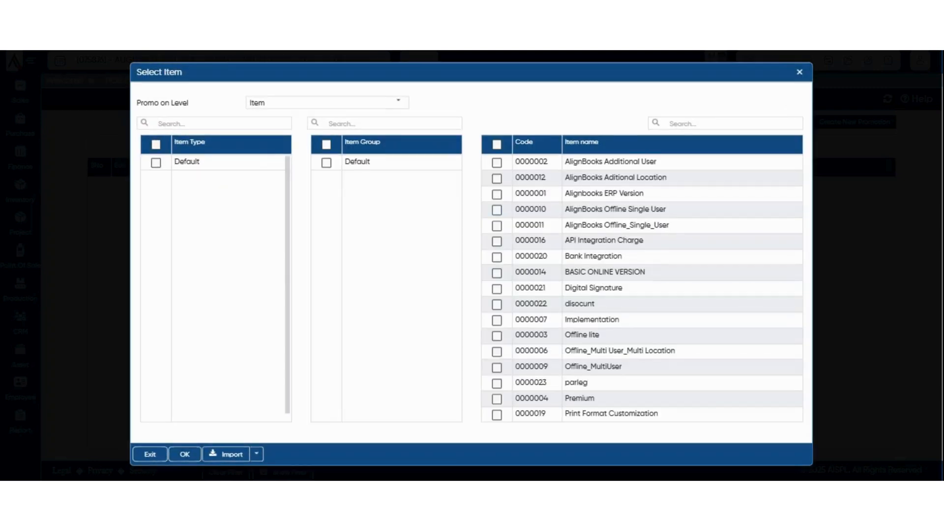
click(800, 72)
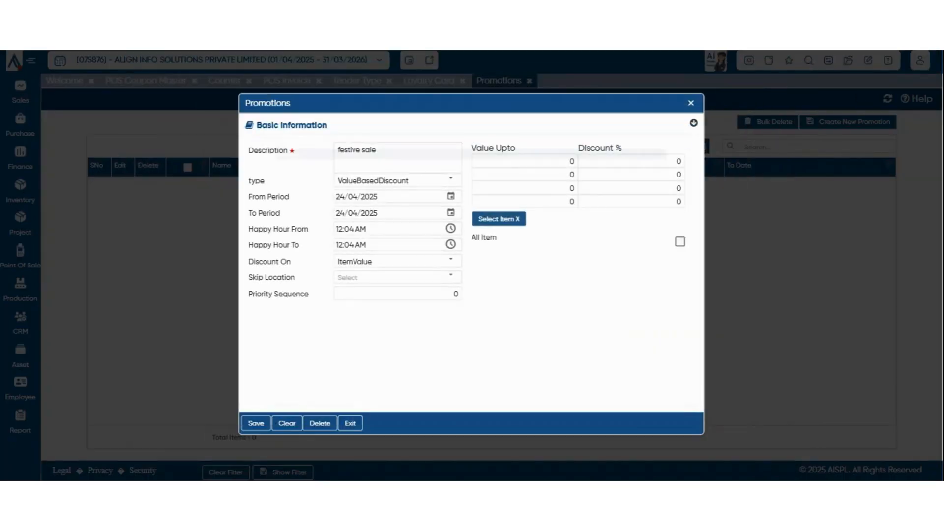
Switch to QuantityBasedDiscount and go through the Qty Upto and Discount % rows.
click(451, 180)
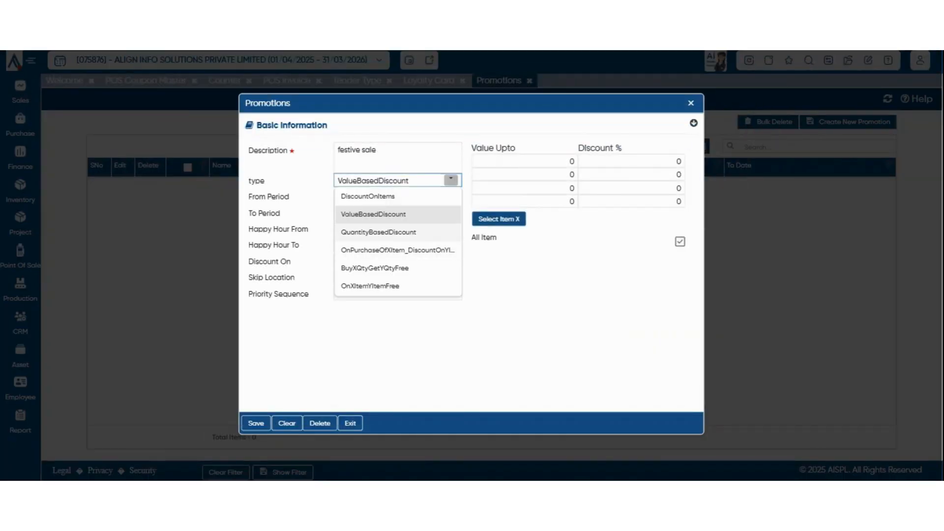
click(378, 232)
click(566, 161)
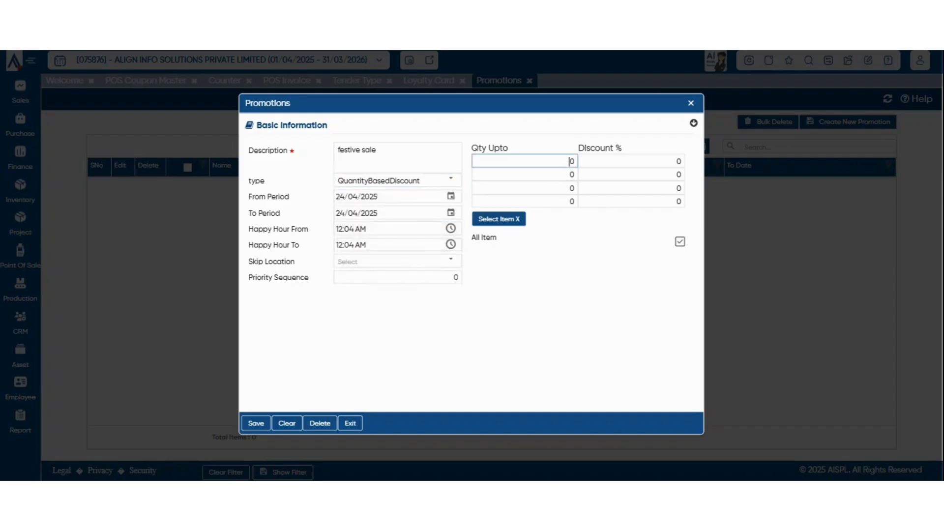
double_click(571, 161)
click(572, 175)
click(678, 175)
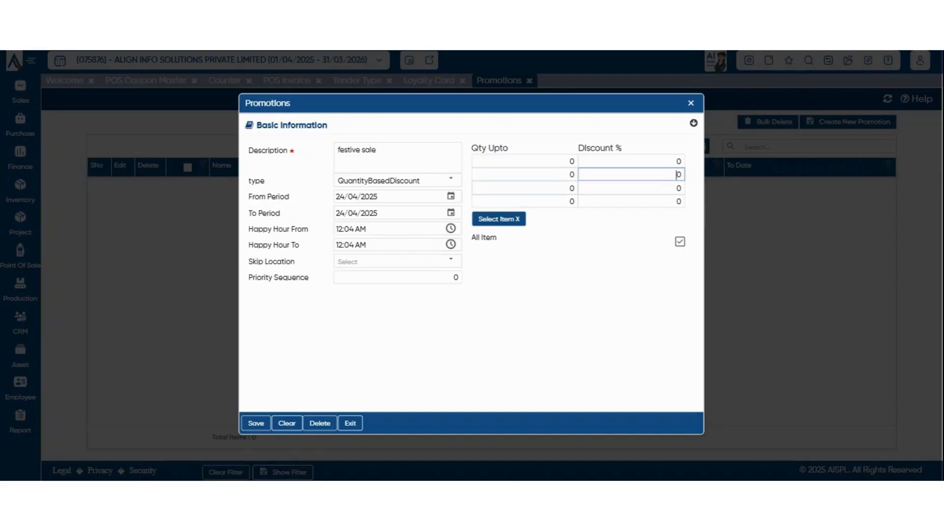
click(570, 188)
click(679, 188)
double_click(679, 188)
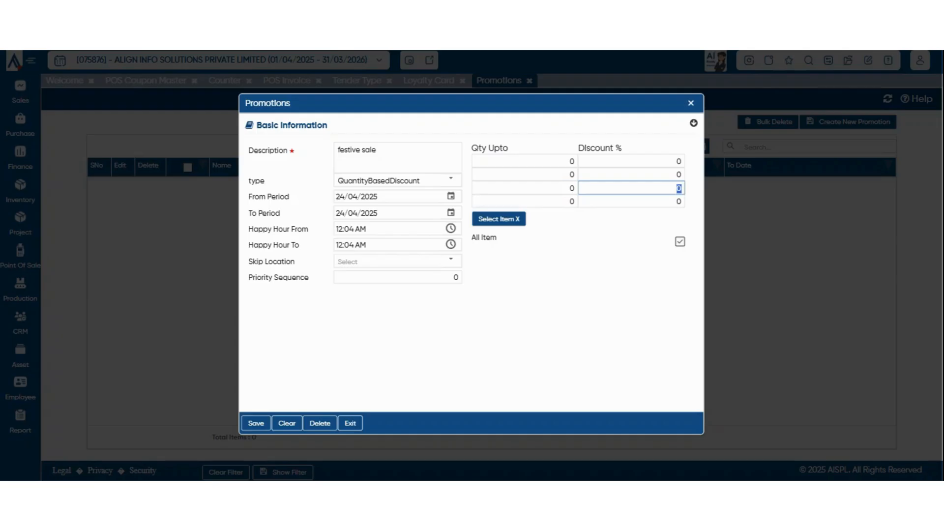
Recheck the promotion type list, keeping QuantityBasedDiscount.
click(451, 180)
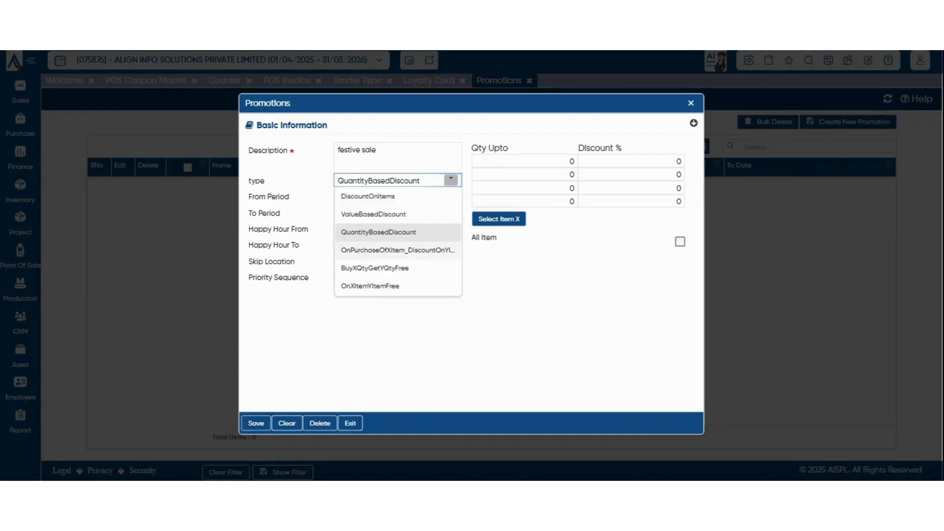
click(531, 285)
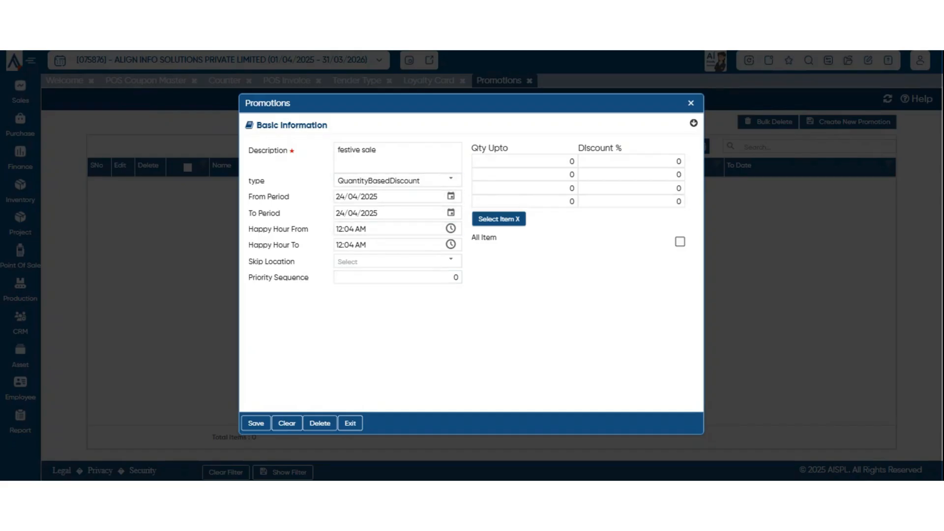
click(451, 180)
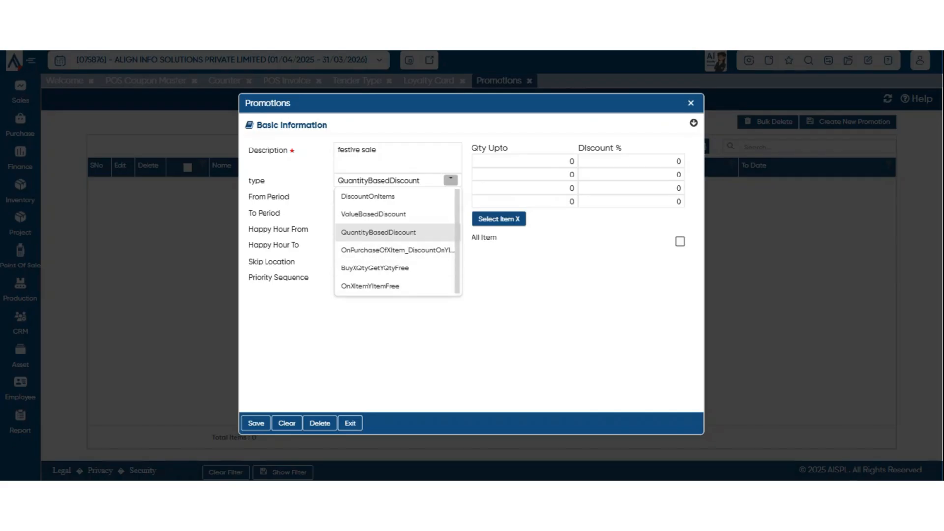
click(379, 232)
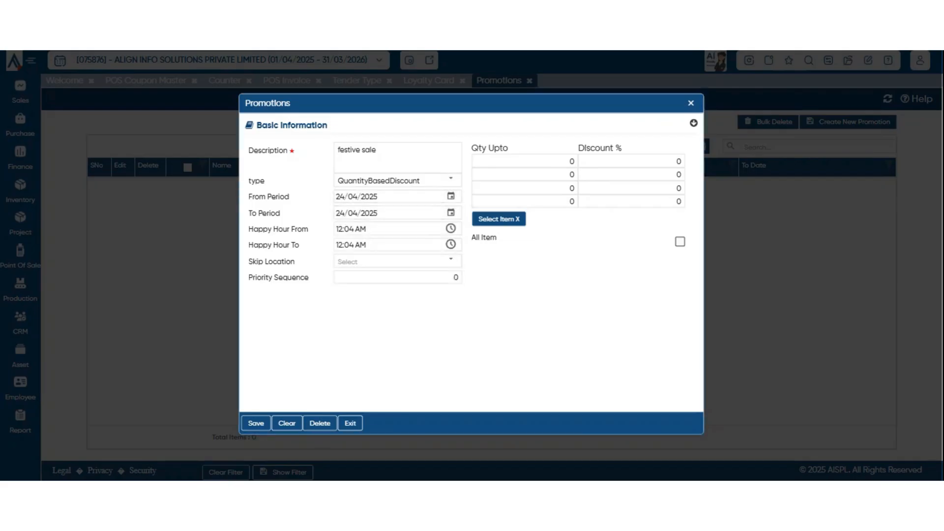
click(451, 181)
click(452, 180)
Check the happy hour start time, then save festive sale and close the form.
click(451, 229)
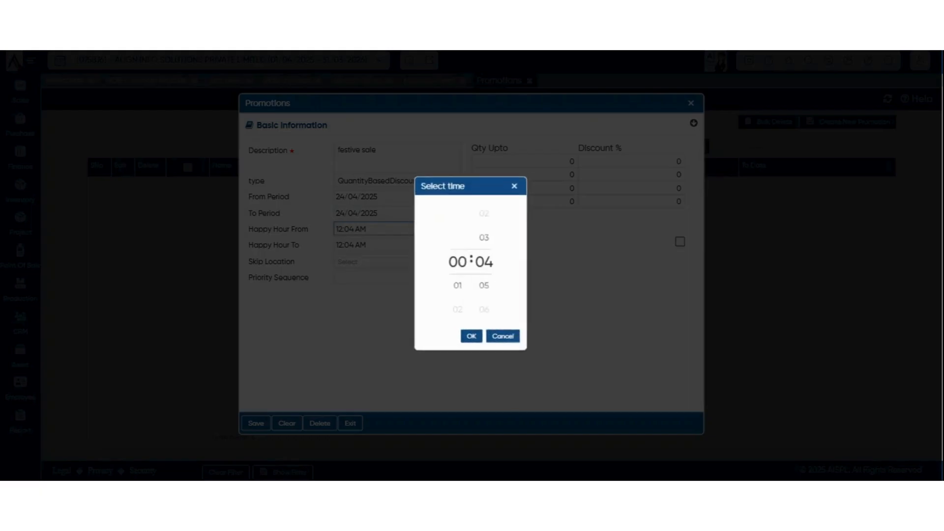
click(504, 339)
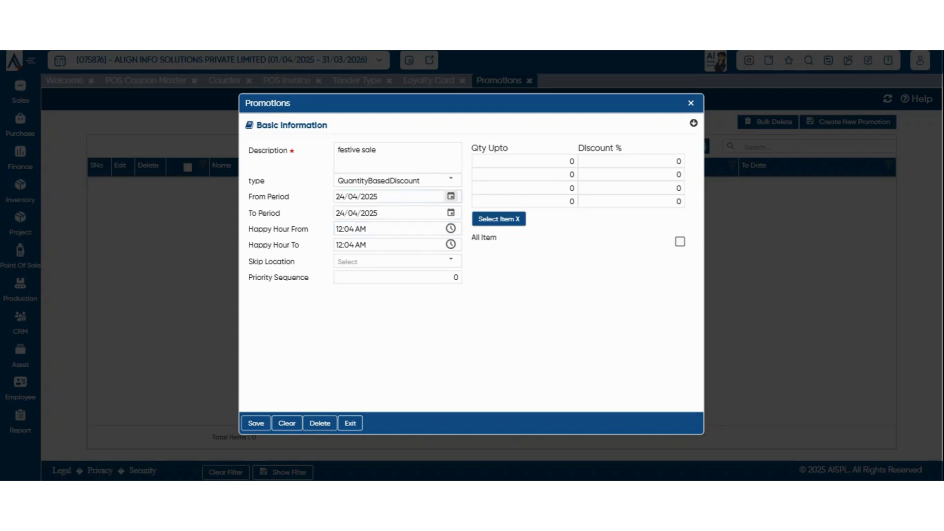
click(255, 423)
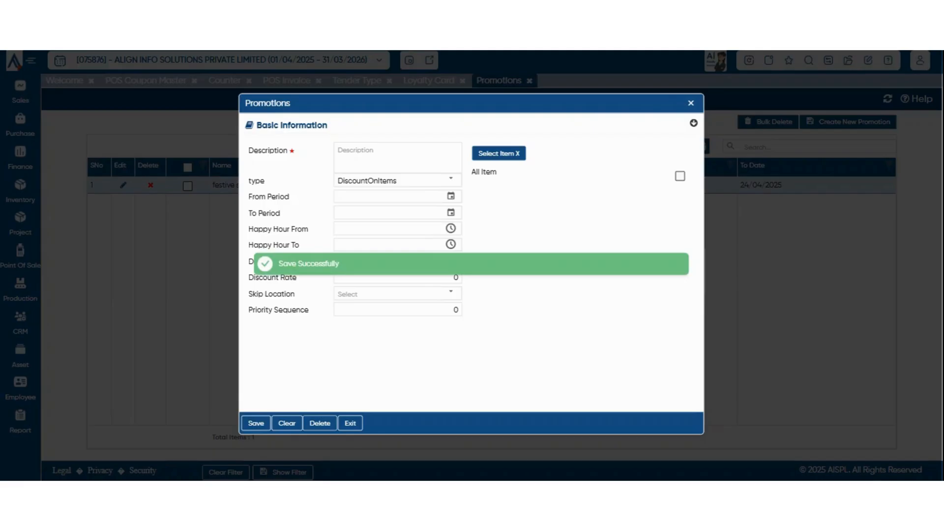
click(691, 104)
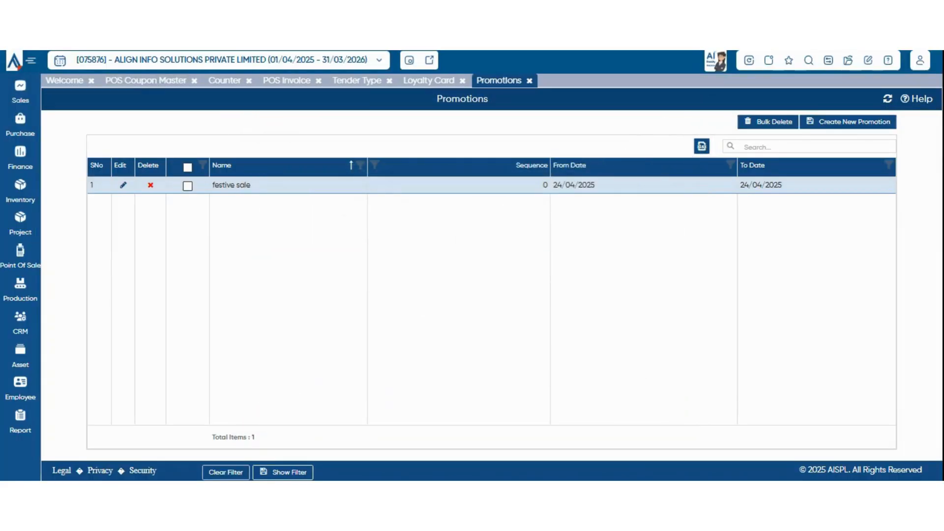
mouse_move(20, 256)
mouse_move(83, 251)
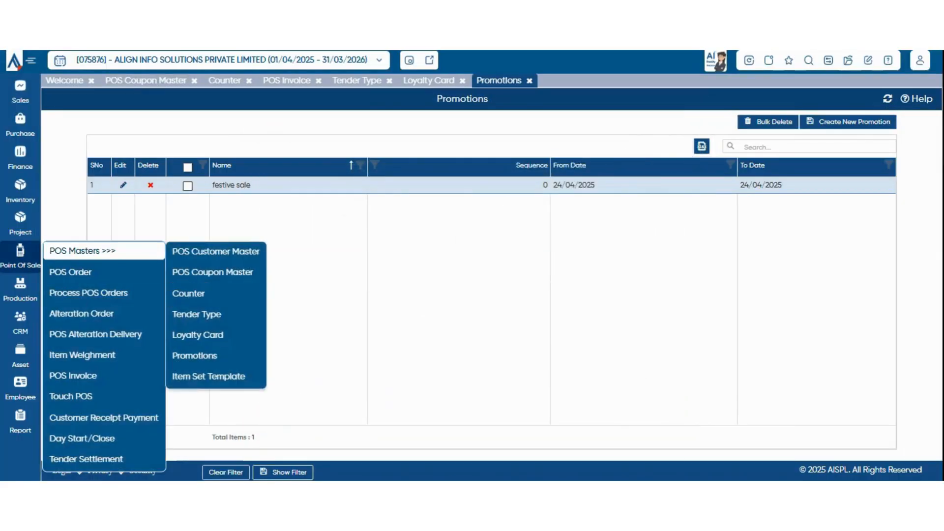
Open the Item Set Template master and start a new template, browsing row 1's items.
click(208, 376)
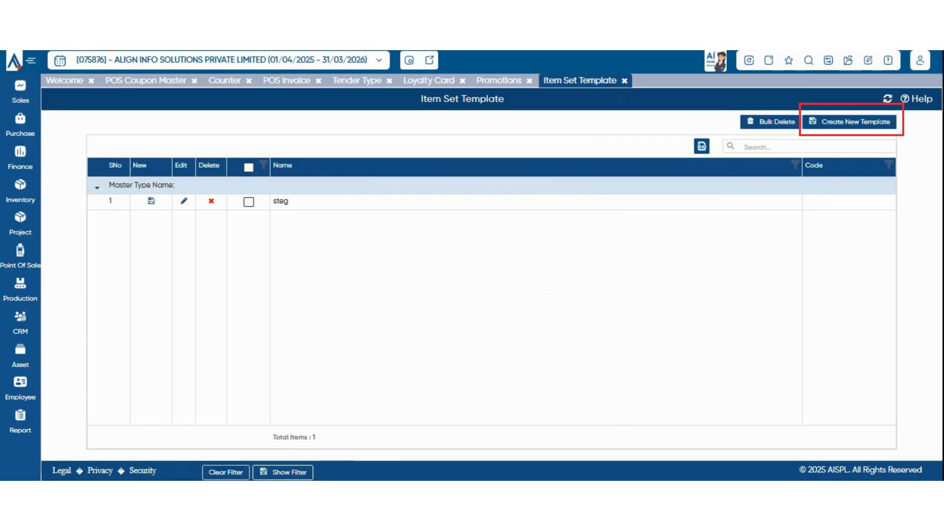
click(850, 122)
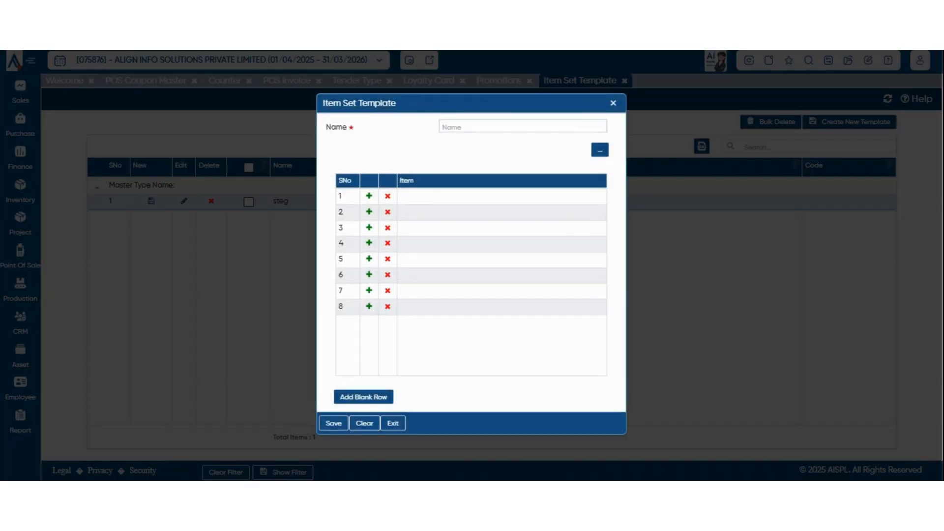
click(523, 127)
click(502, 196)
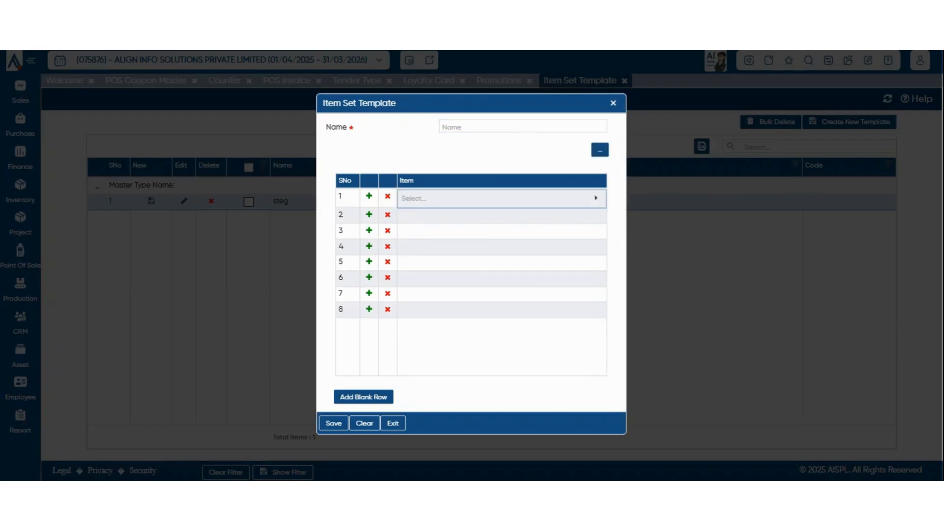
click(502, 198)
click(472, 153)
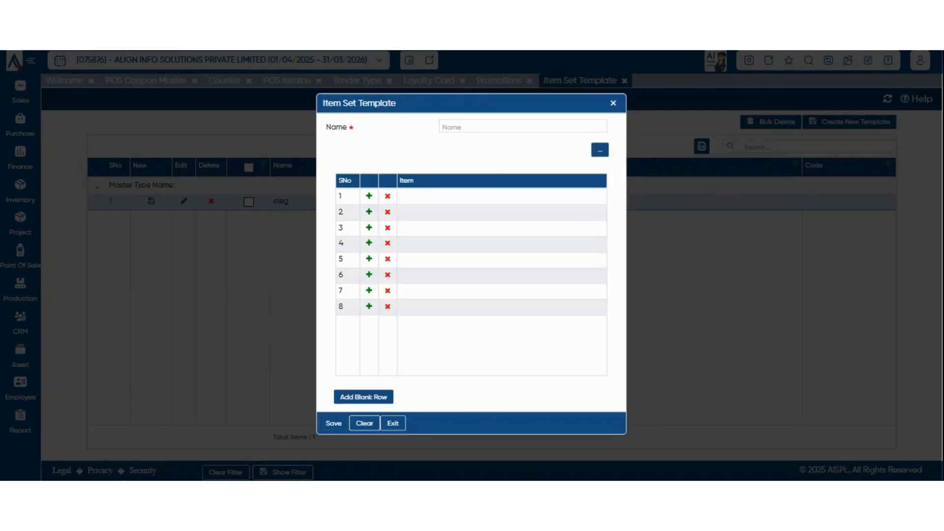
Attempt saving the unnamed template, close it, and bring up the Point Of Sale options.
click(334, 423)
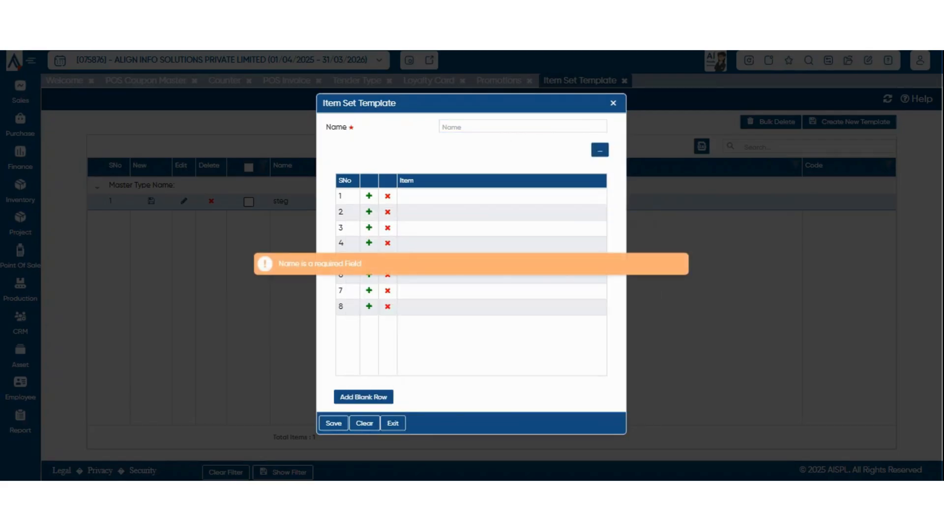
click(393, 424)
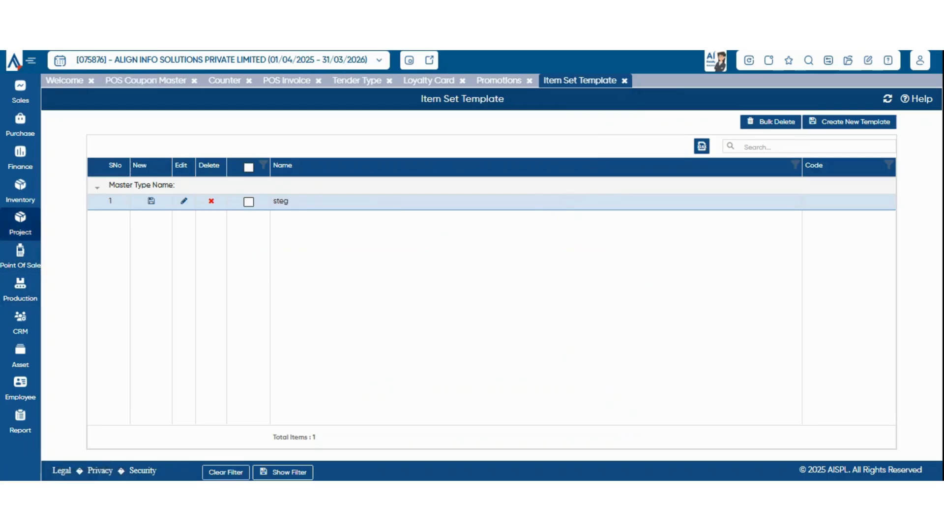
click(20, 256)
mouse_move(103, 251)
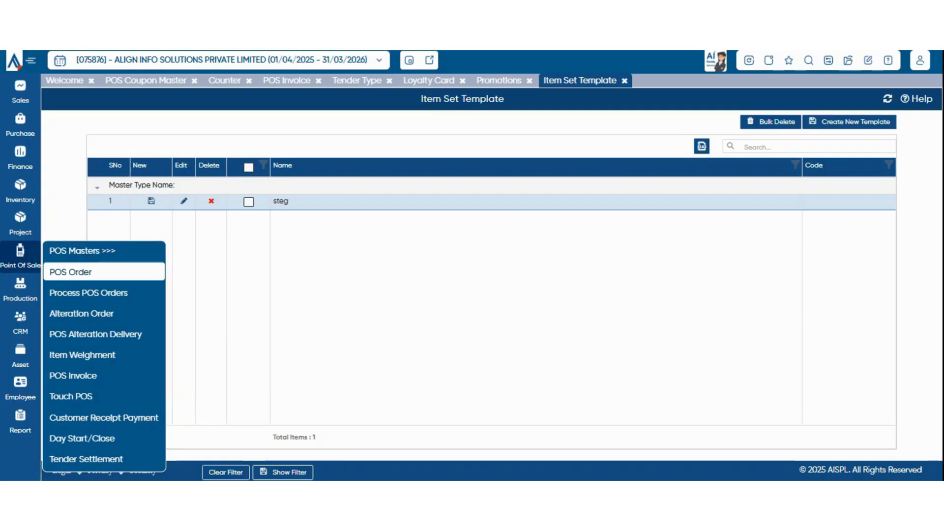
Start a new POS order and step through its counter and order date fields.
click(103, 271)
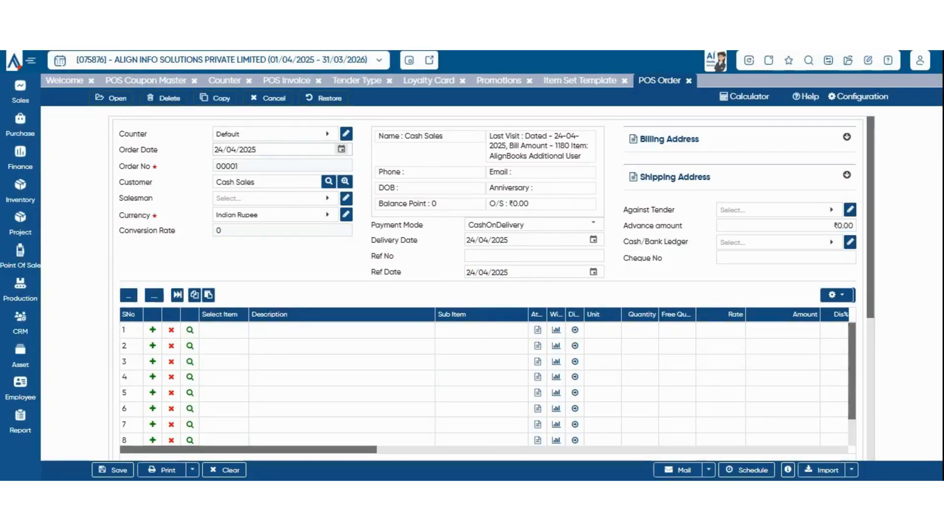
click(276, 134)
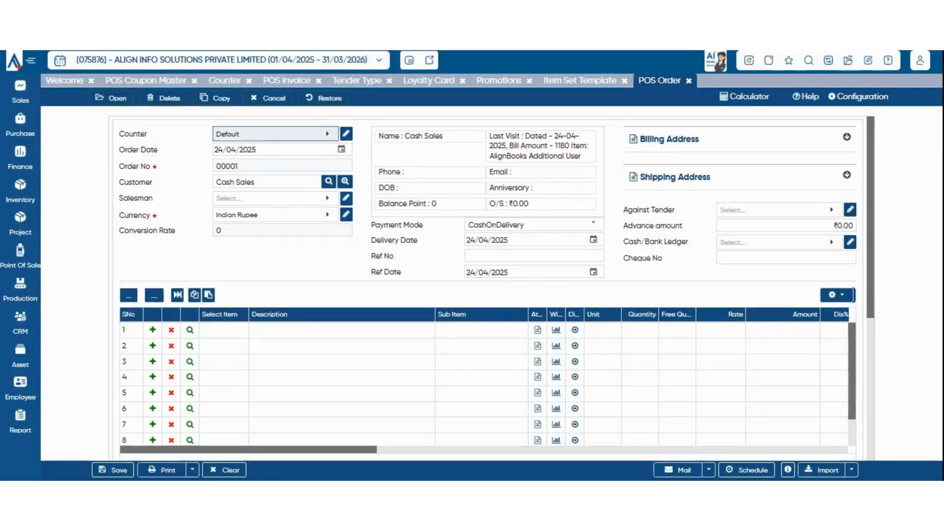
click(275, 134)
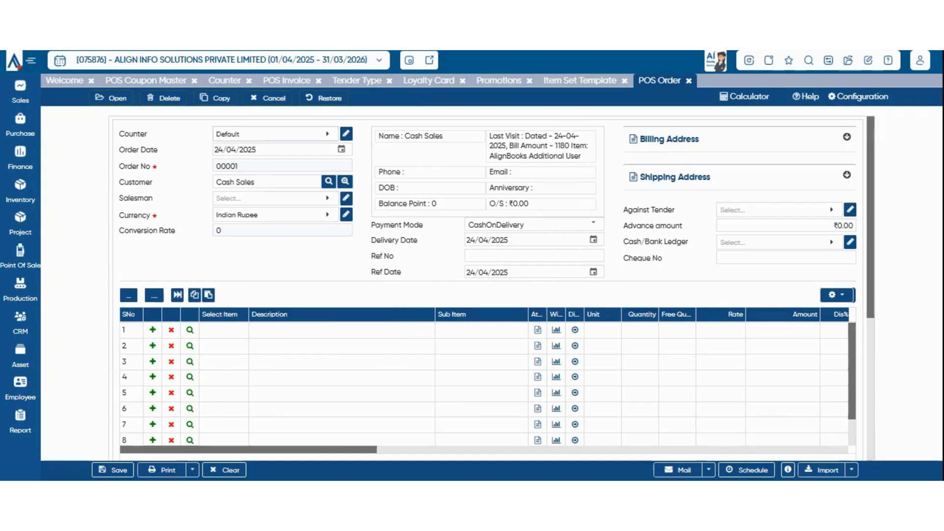
click(275, 134)
click(275, 134)
click(275, 150)
click(268, 182)
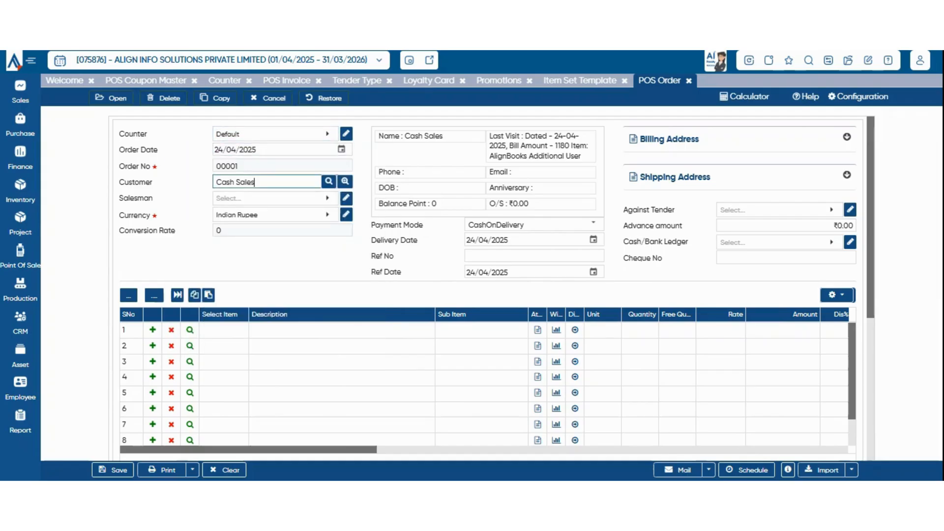
Replace Cash Sales with a new customer's name, correct the phone number, and save the customer.
key(ctrl+a)
text(sanjay)
key(Tab)
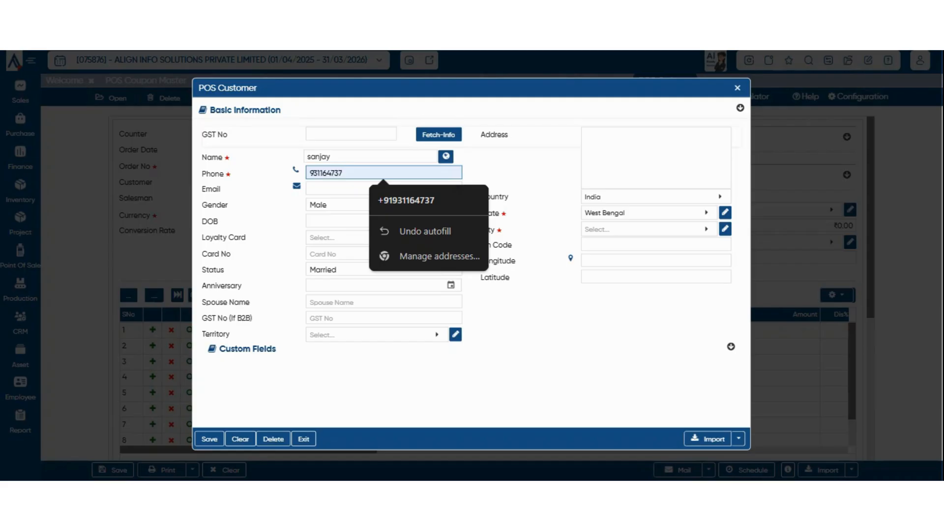
key(BackSpace)
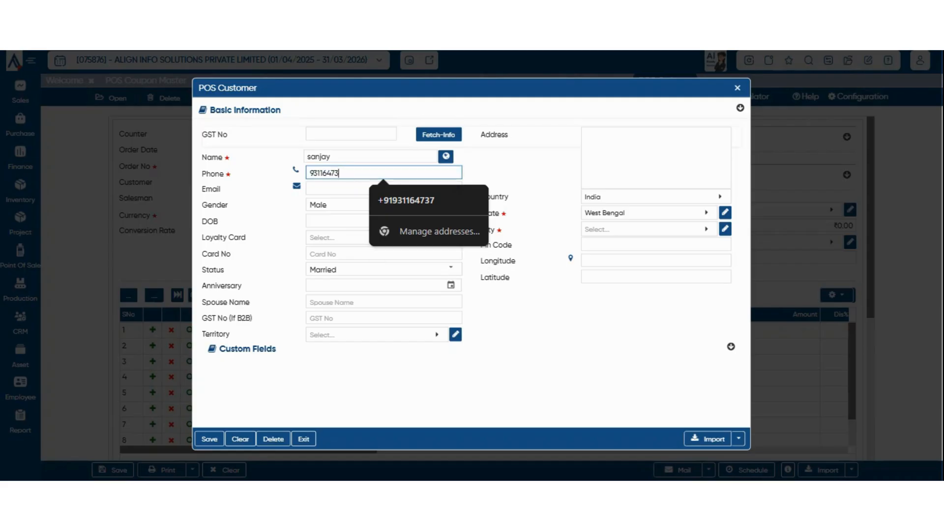
text(9)
click(210, 439)
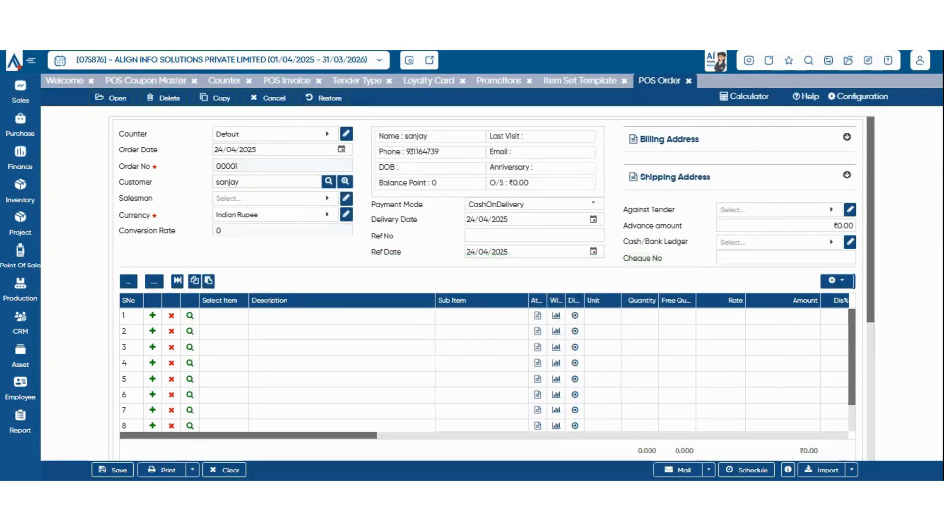
Assign salesman raj to the POS order and choose an initial payment mode.
click(273, 198)
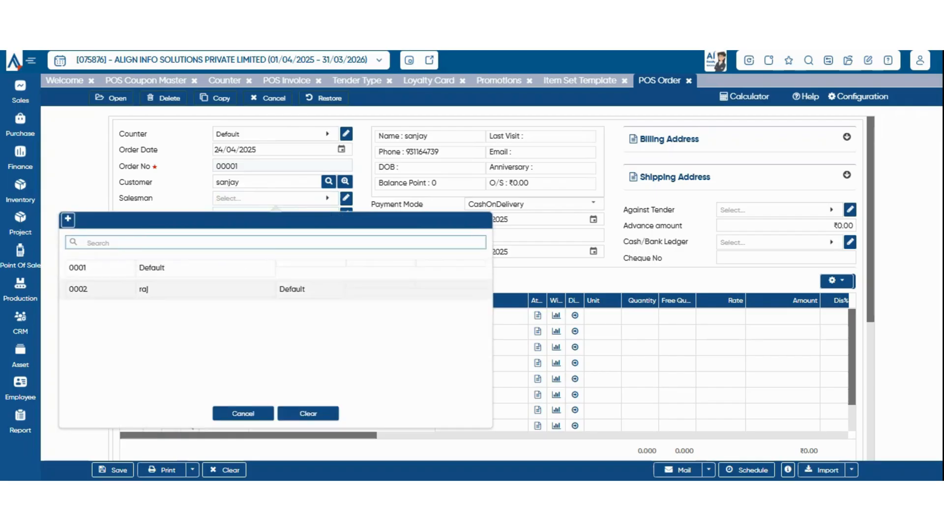
click(152, 289)
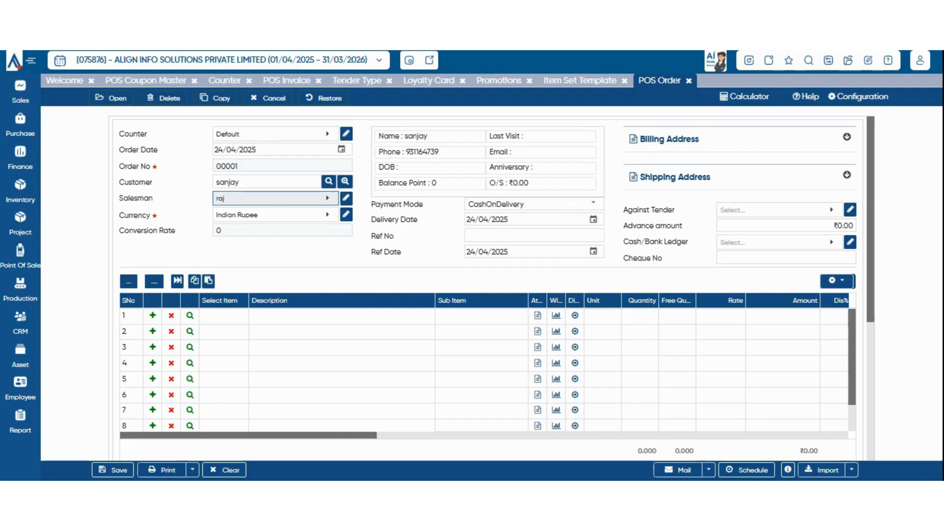
click(594, 204)
click(534, 220)
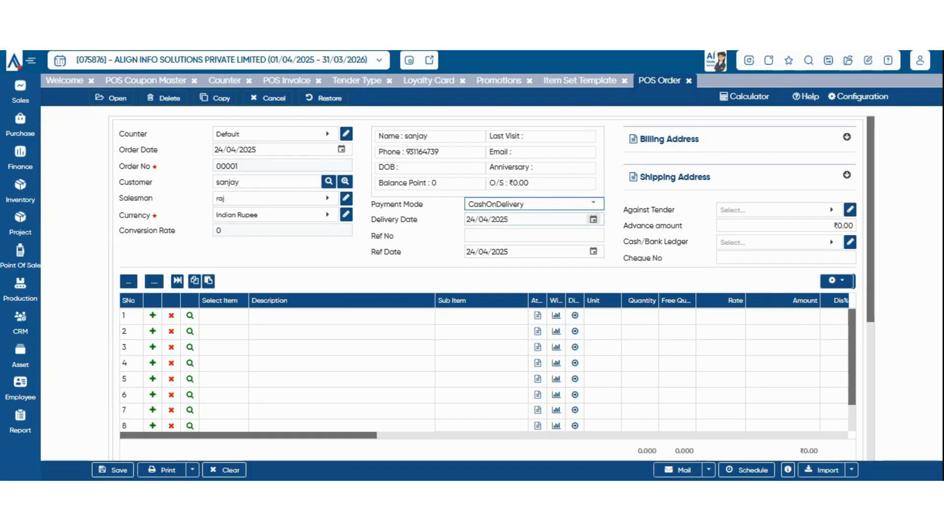
click(534, 235)
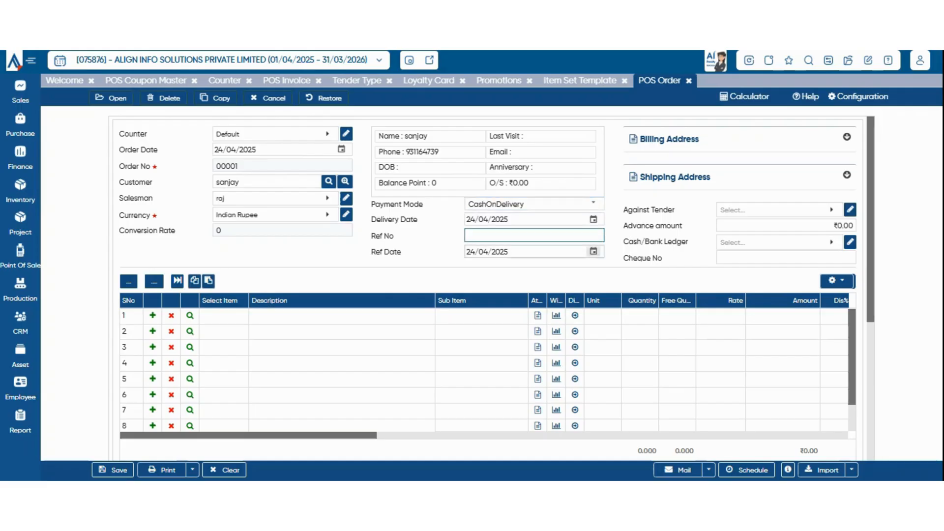
click(847, 138)
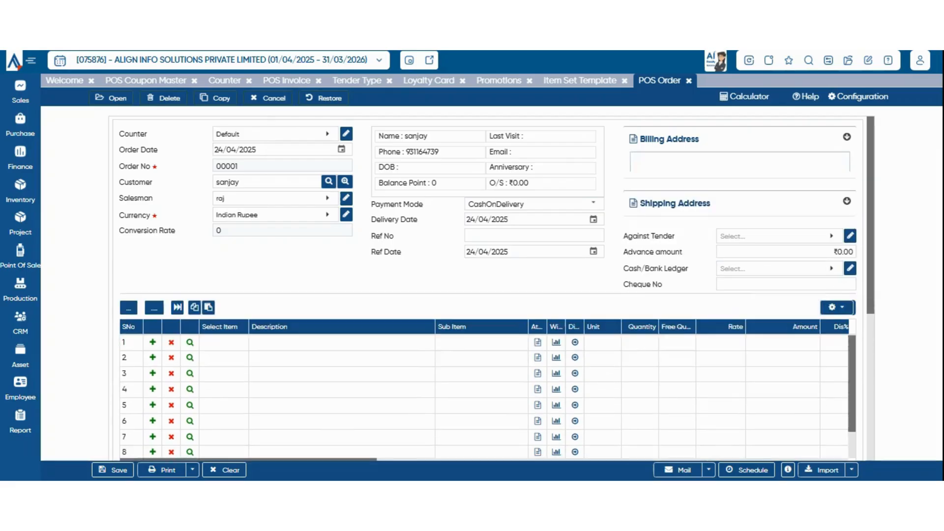
Set payment mode to OnLine and check the Against Tender lookup, abandoning a new tender type.
click(832, 210)
click(556, 219)
click(495, 205)
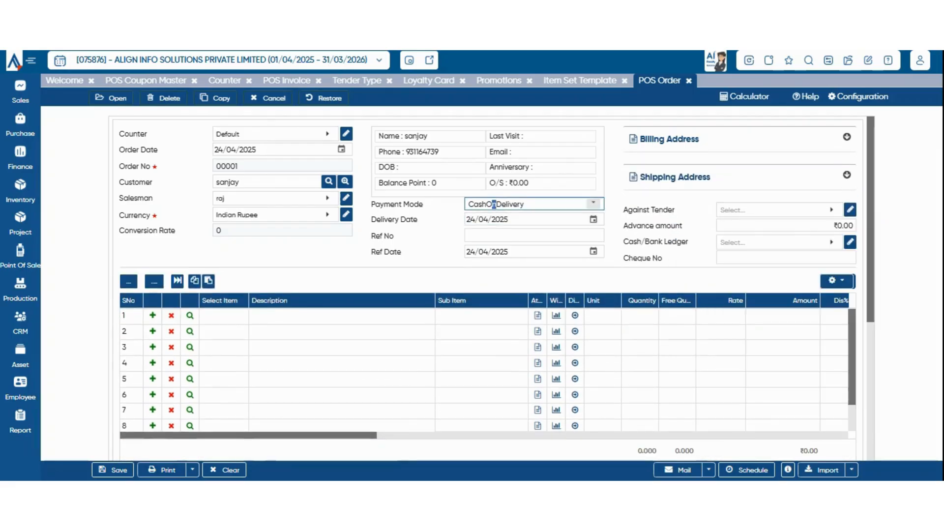
click(492, 226)
click(831, 210)
click(831, 210)
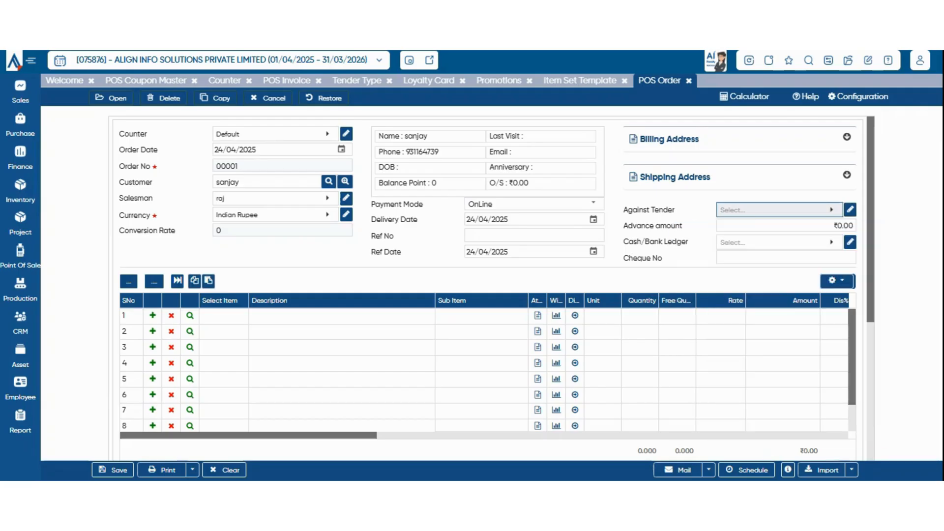
click(832, 210)
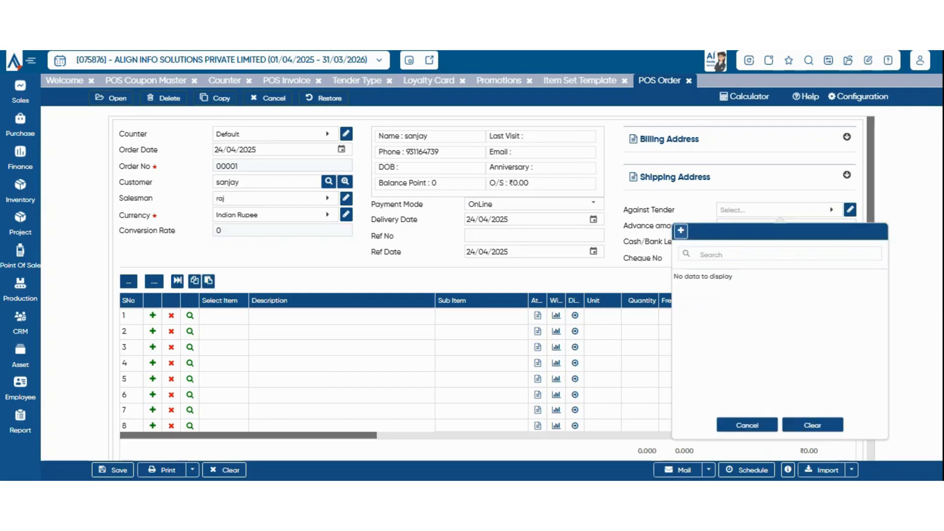
click(681, 230)
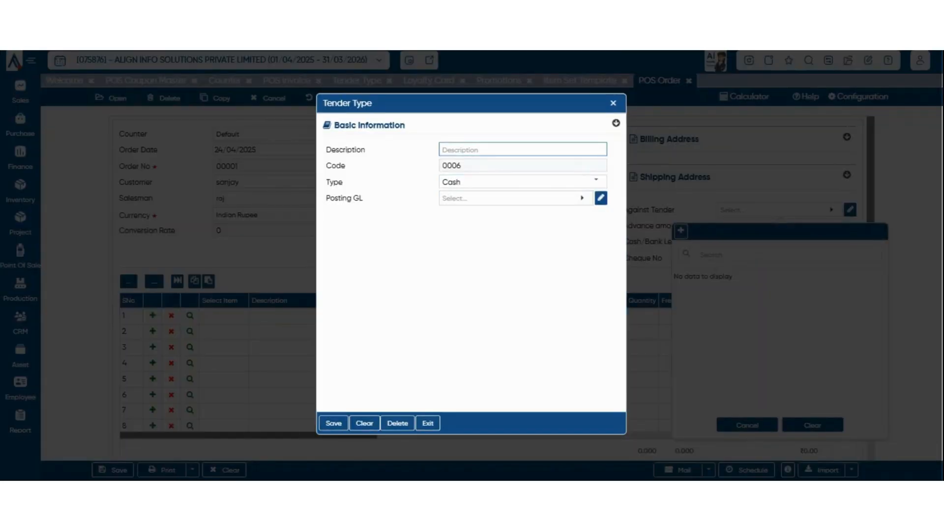
key(Escape)
key(Escape)
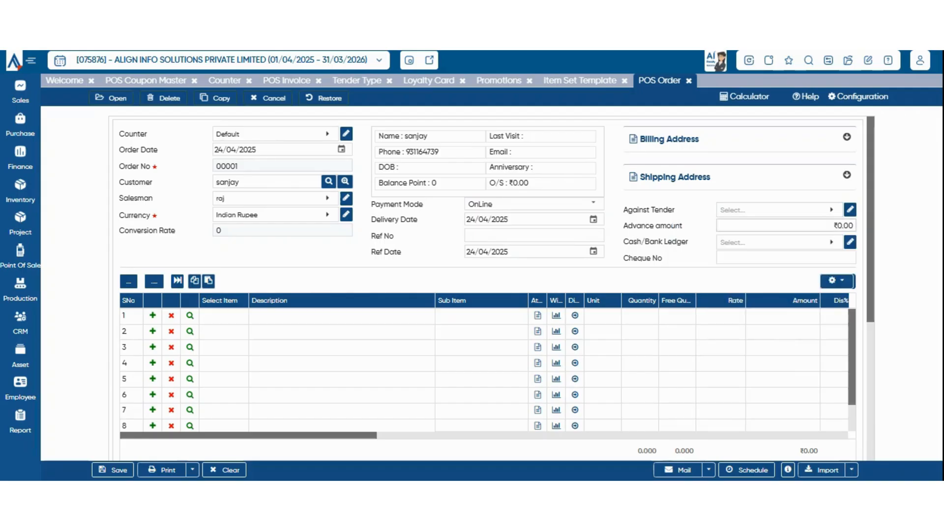
Check the empty tender list, ₹0.00 advance amount and Cash/Bank Ledger lookup without choosing anything.
click(779, 210)
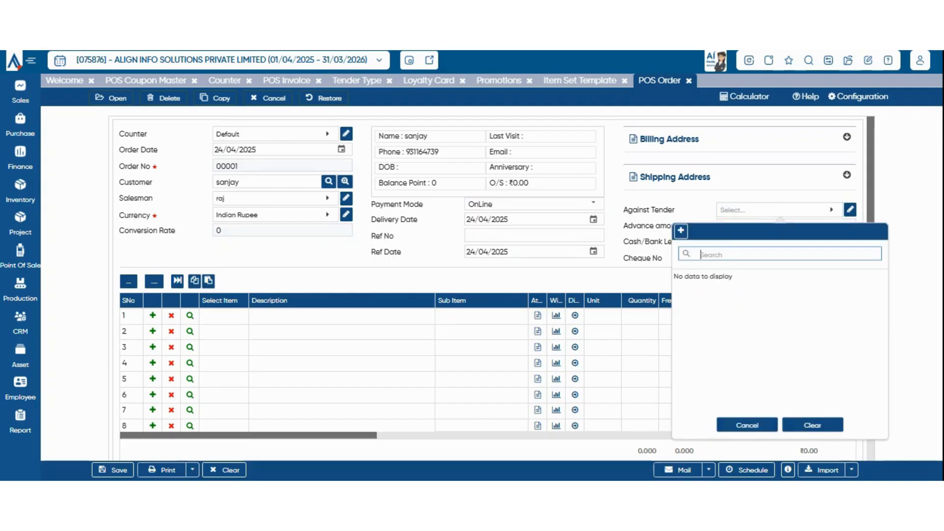
key(Escape)
click(796, 226)
double_click(846, 226)
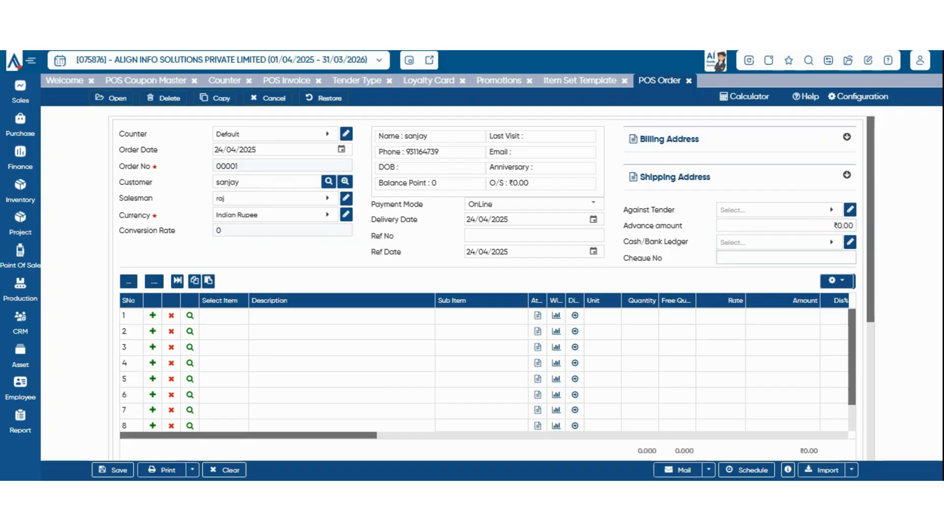
click(777, 243)
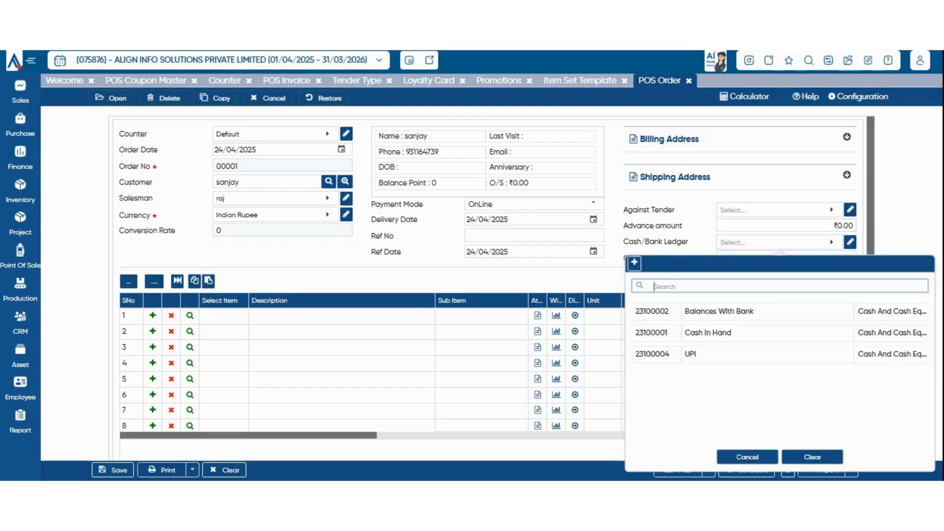
key(Escape)
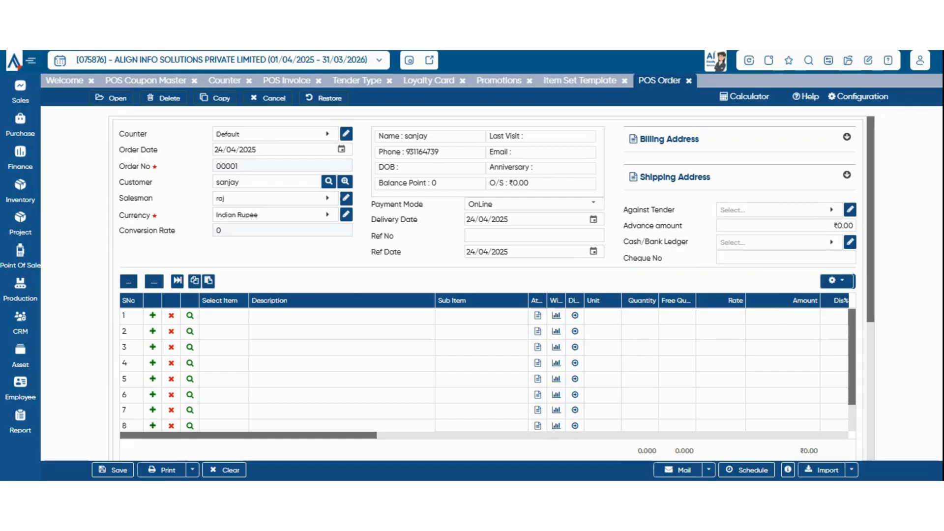
click(224, 315)
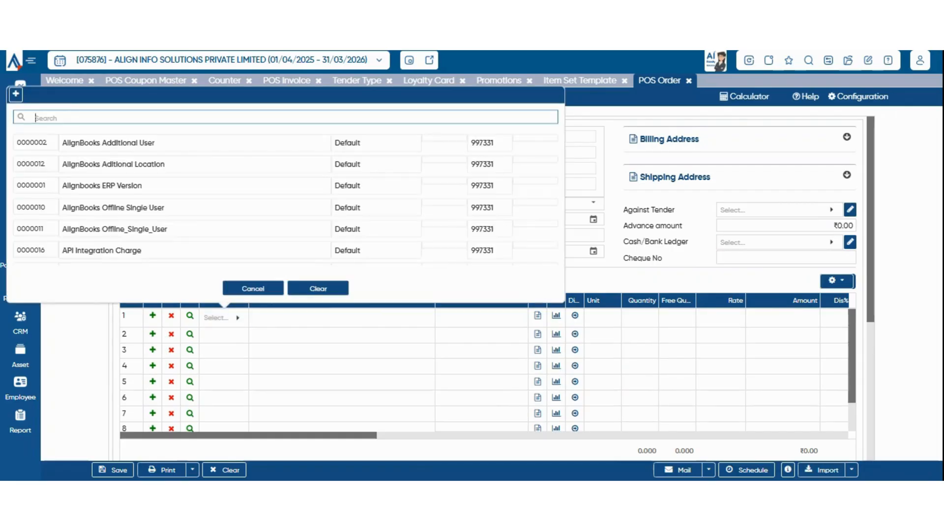
text(ul)
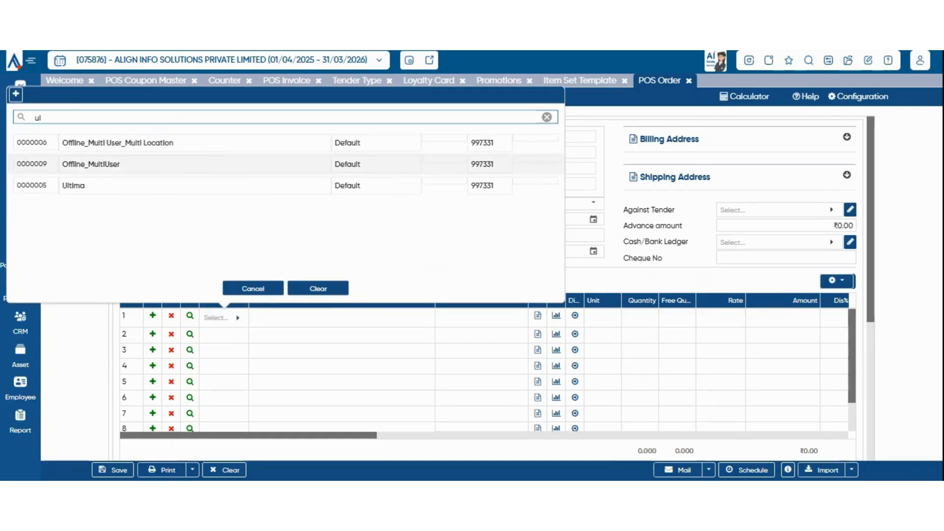
key(Down)
key(Return)
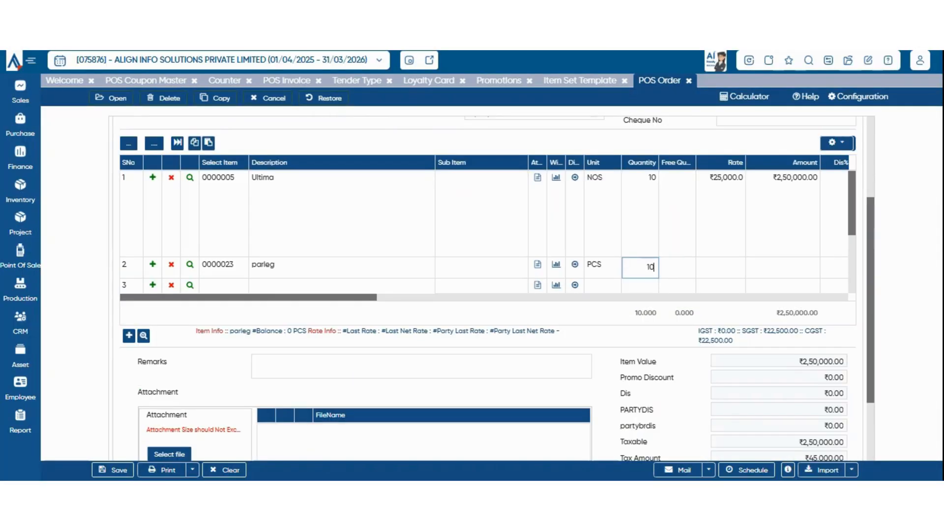
key(Tab)
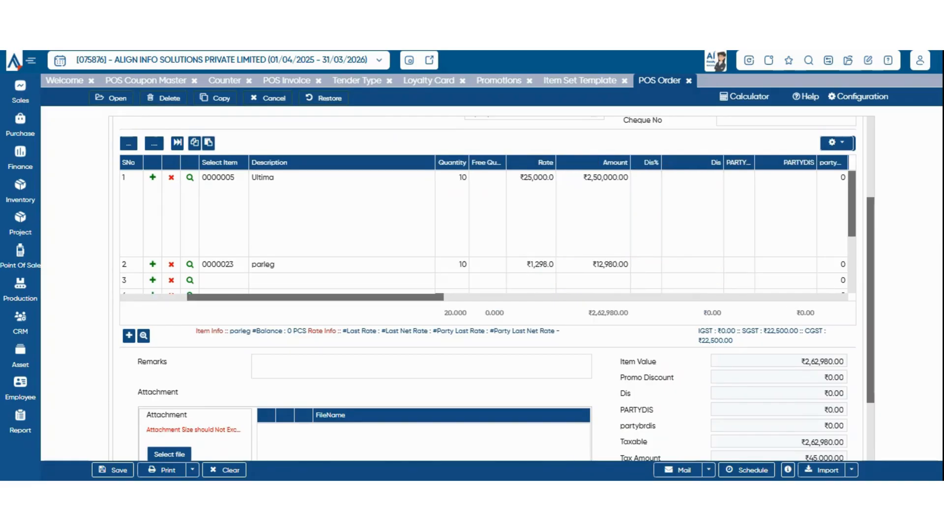
scroll(487, 374, down, 3)
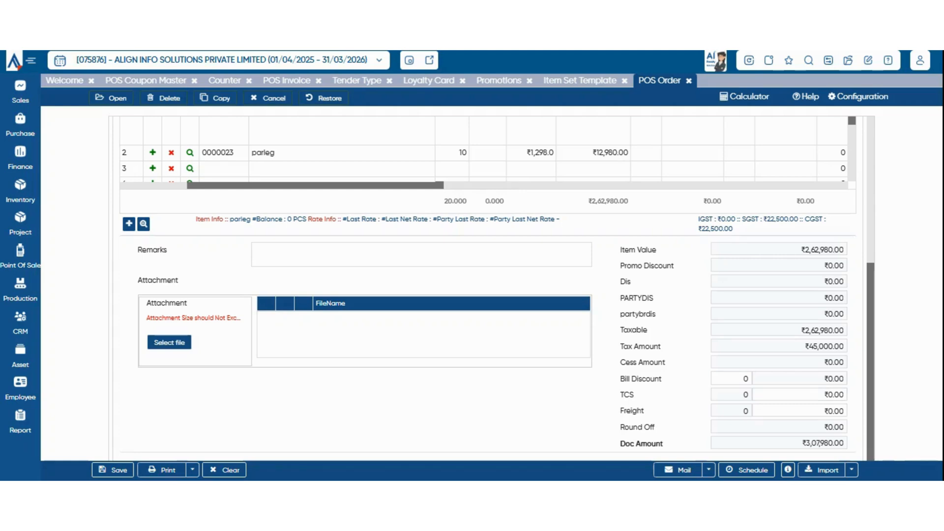
click(745, 378)
double_click(746, 379)
drag(621, 427, 844, 428)
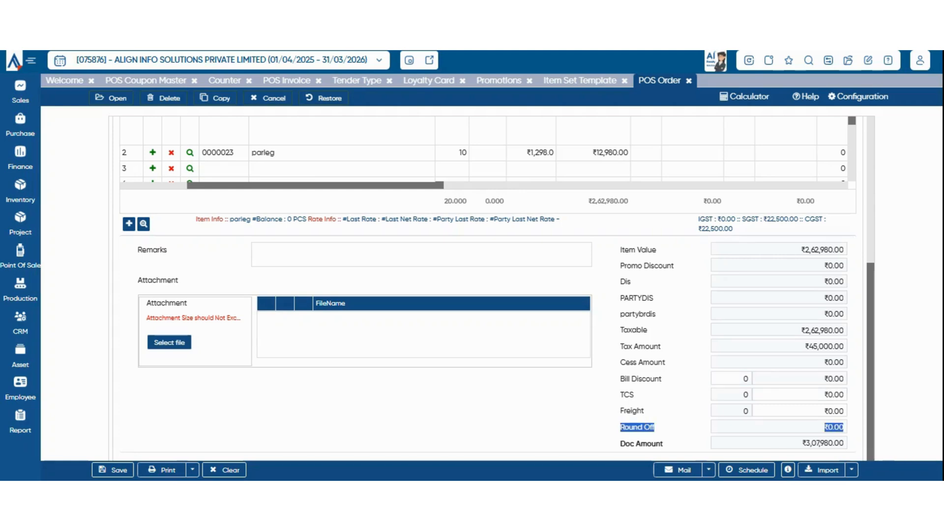
double_click(632, 427)
scroll(632, 428, up, 5)
scroll(632, 427, down, 4)
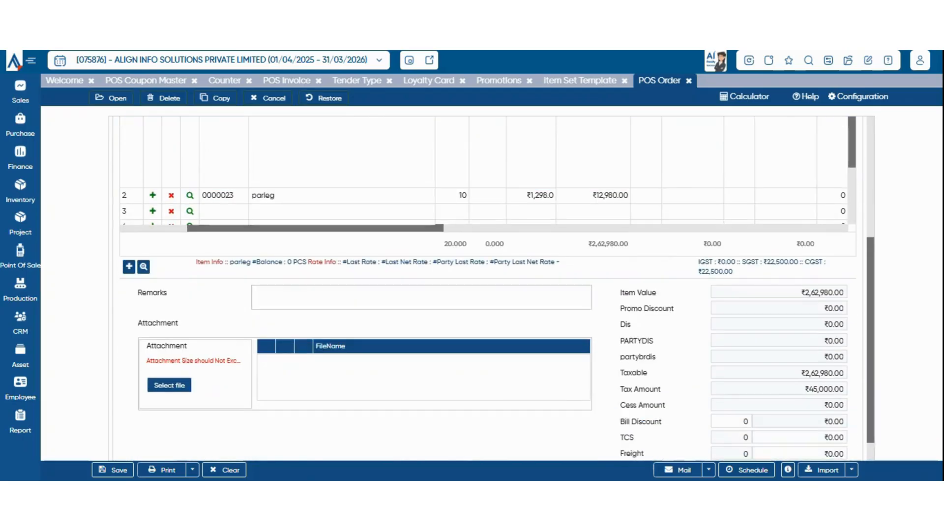
click(422, 297)
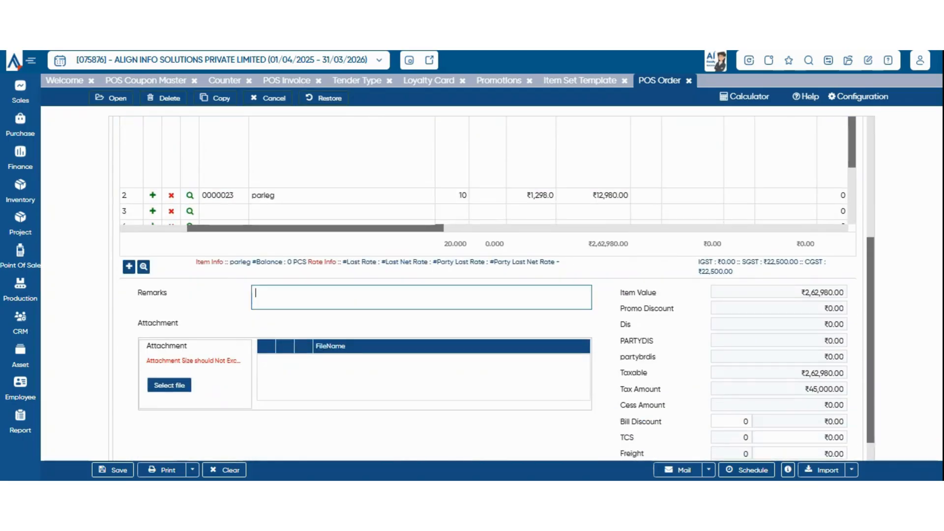
scroll(497, 293, down, 1)
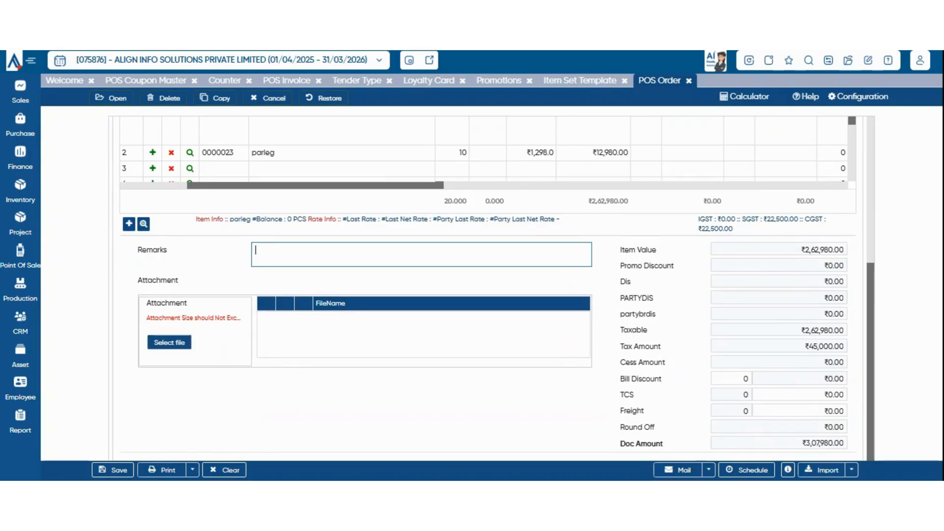
scroll(498, 293, up, 5)
scroll(497, 293, up, 1)
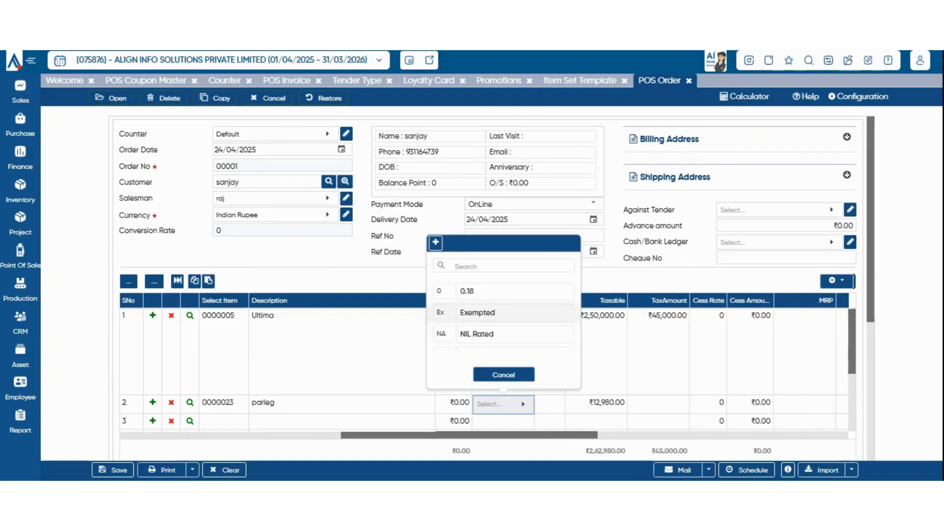
Set the parleg line's tax code to TAX@5%, leaving blank POS order 00002 showing.
scroll(515, 315, down, 3)
click(514, 340)
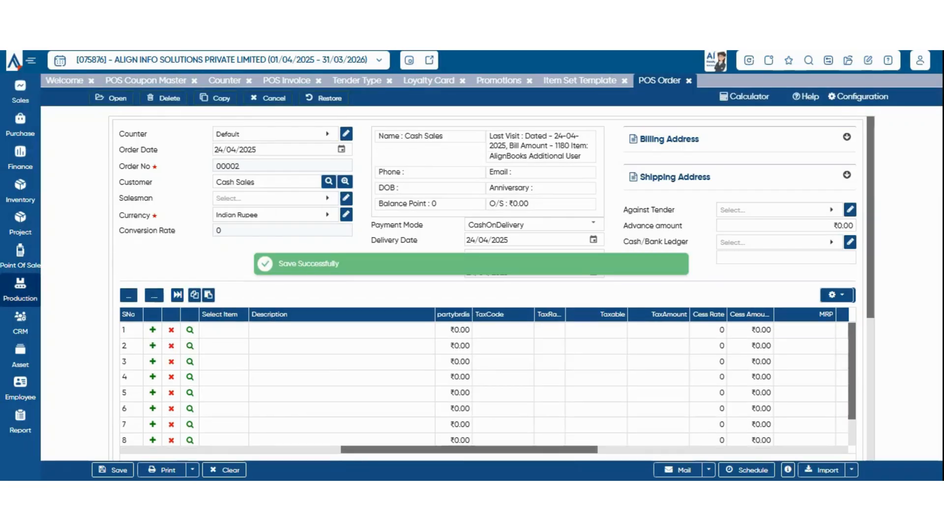
click(20, 256)
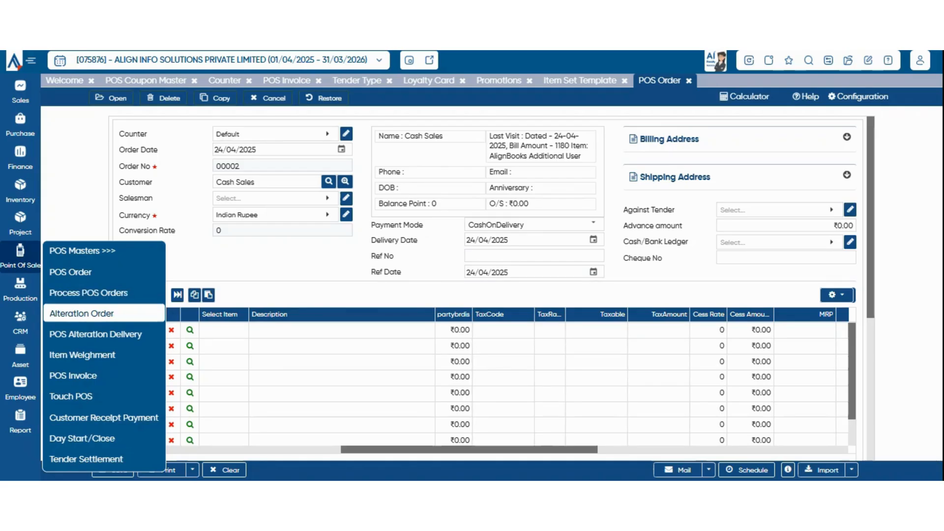
Start a new alteration order on the Default counter and fill in the trial date.
click(82, 313)
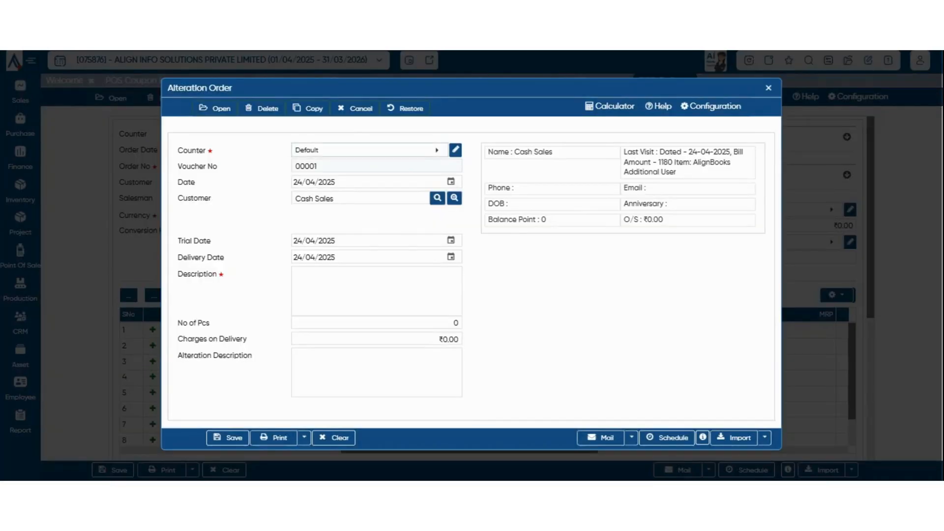
click(370, 150)
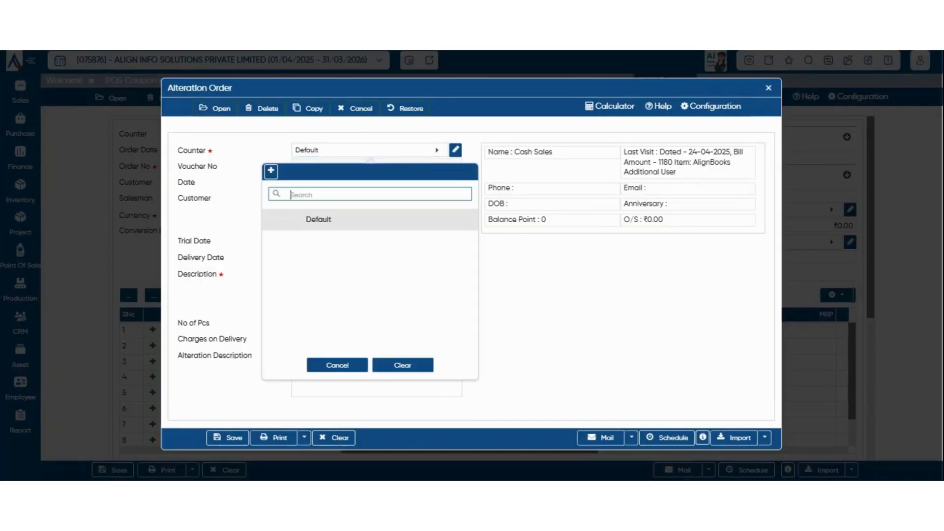
click(319, 220)
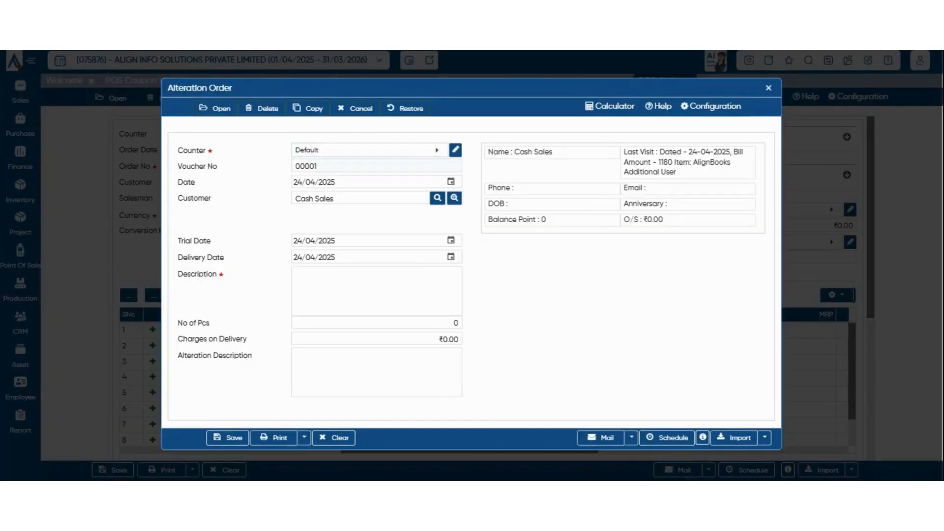
click(370, 150)
click(305, 220)
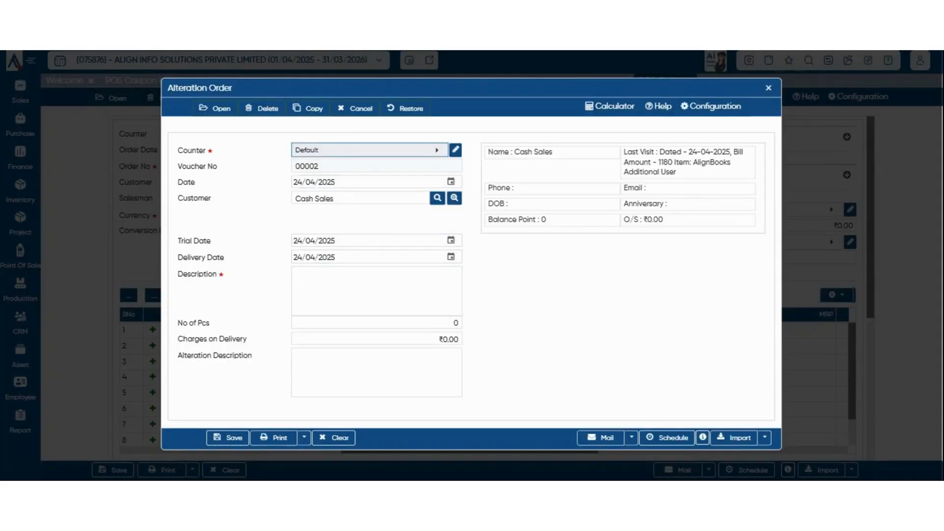
click(451, 241)
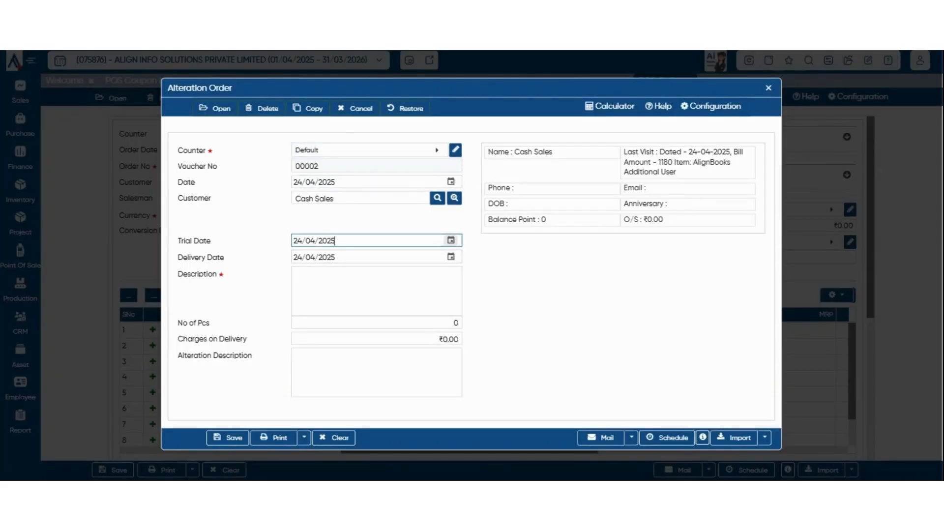
click(451, 241)
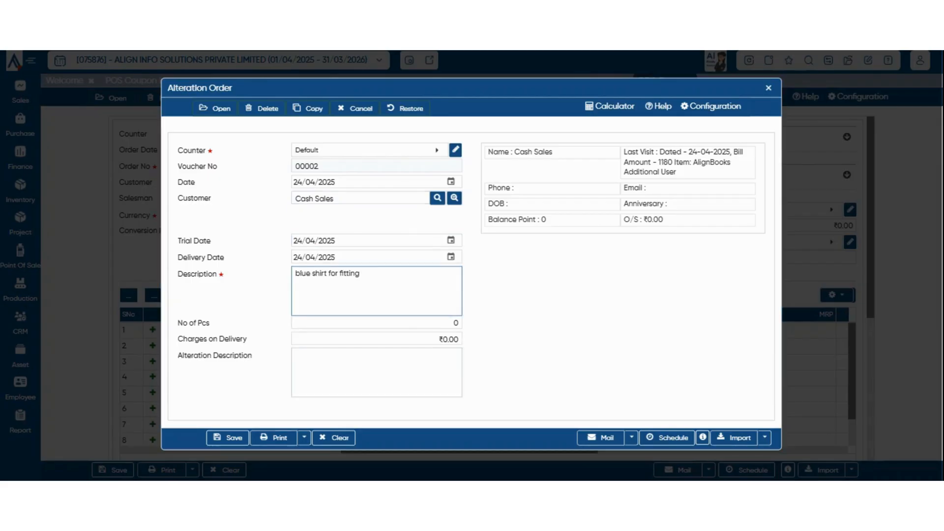
Enter 1 piece and ₹150 charges, copy 'blue shirt for fitting' as alteration description, and save.
key(Tab)
text(1)
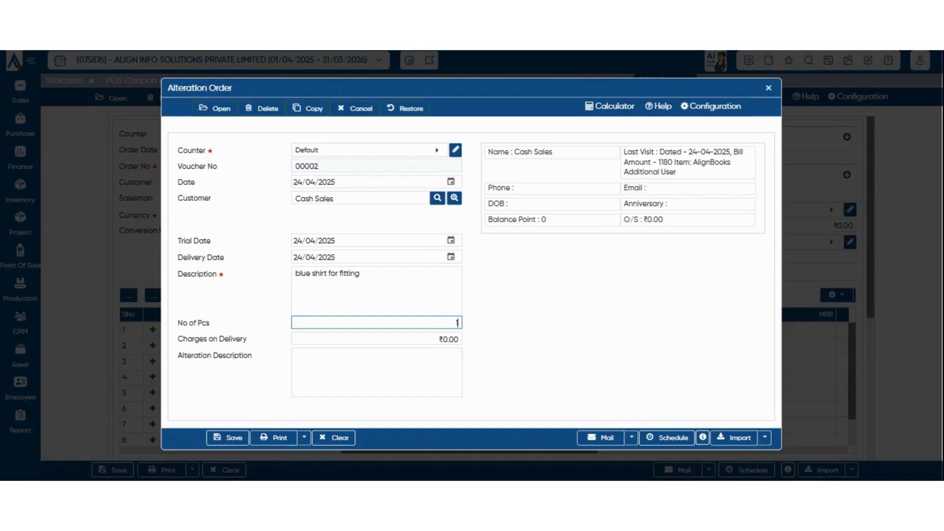
key(Tab)
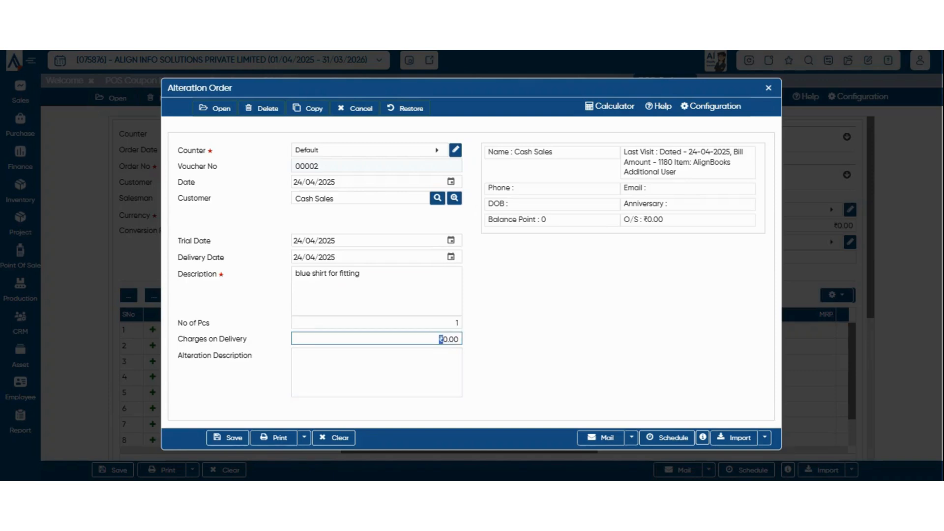
text(150)
key(BackSpace)
key(Tab)
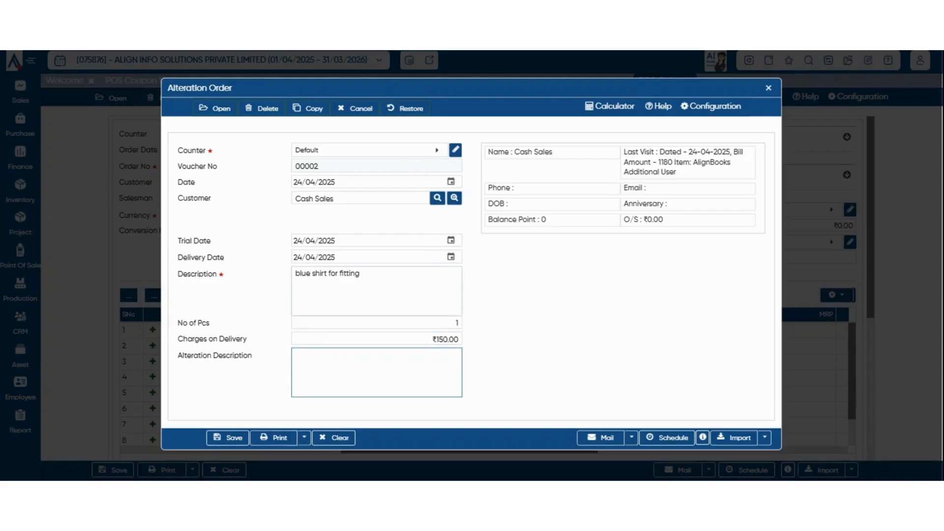
click(328, 274)
key(ctrl+c)
click(325, 361)
key(ctrl+v)
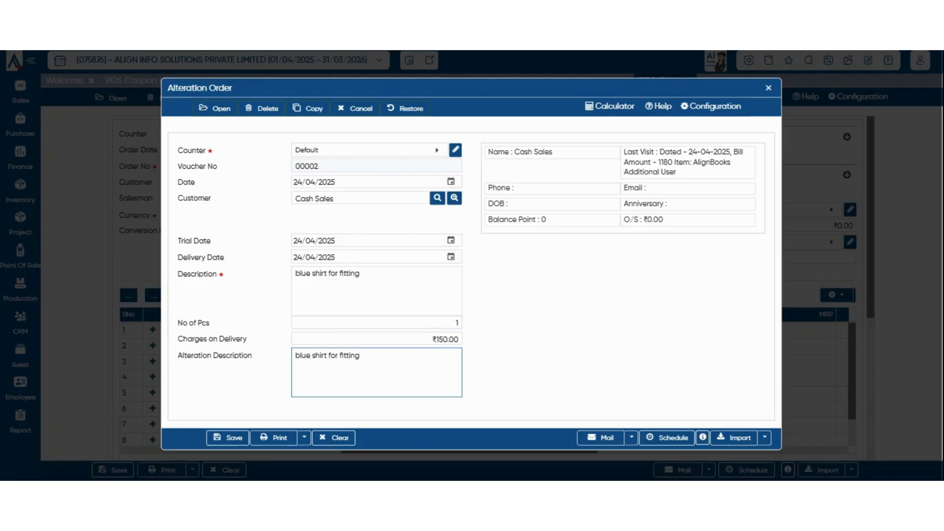
key(ctrl+s)
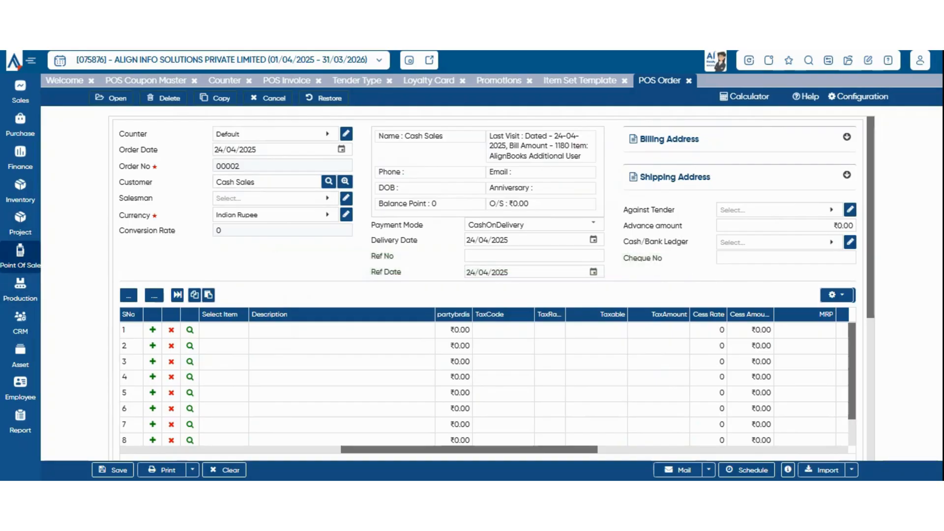
Save alteration delivery 00001 against alteration order 00002/25-26 in the POS Alteration Delivery form.
click(20, 257)
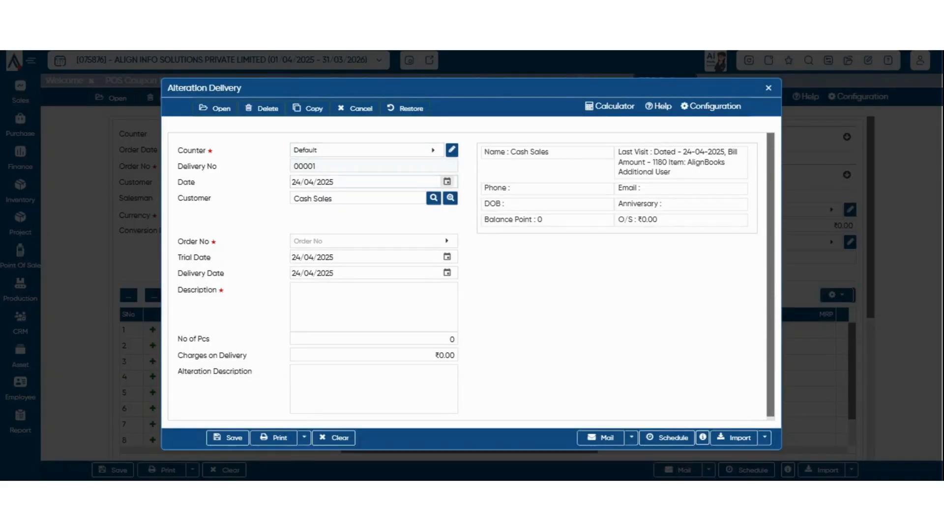
click(374, 241)
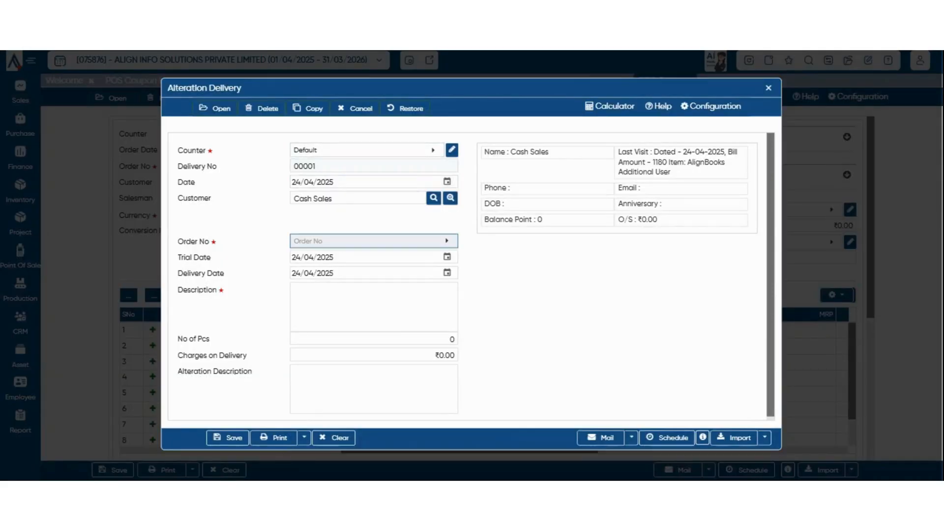
click(374, 334)
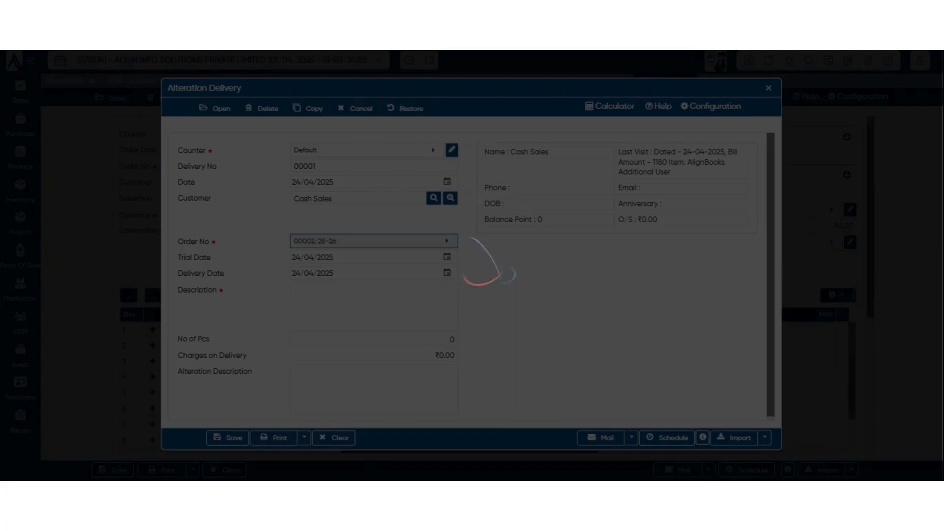
click(228, 438)
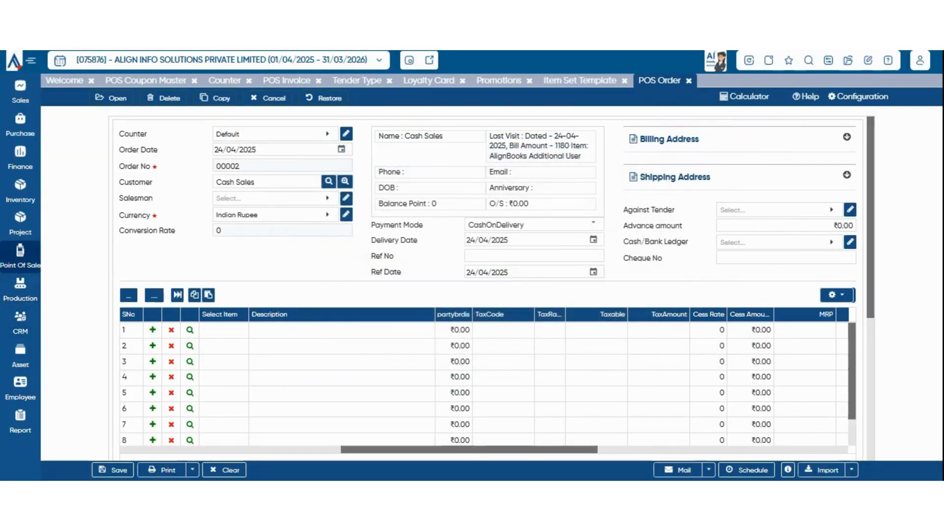
click(20, 256)
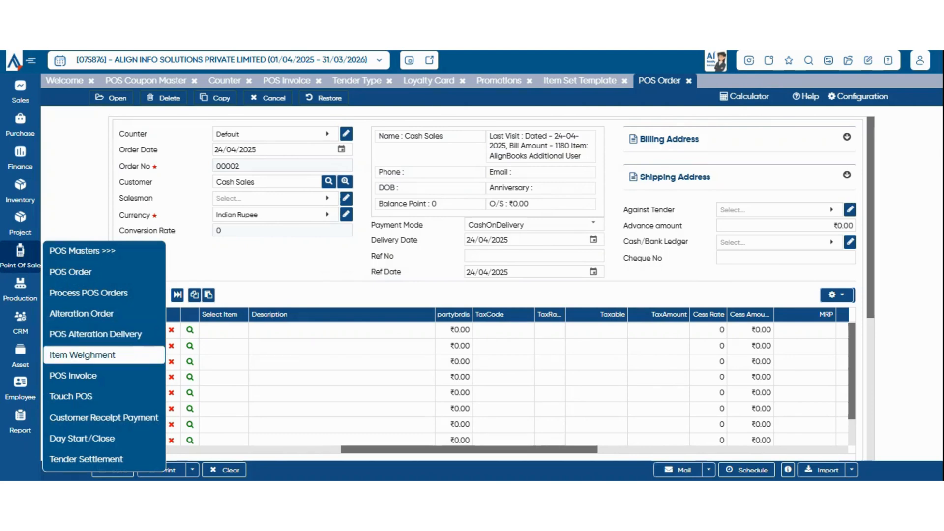
Enter weight 23 for Teams Subscription in the Item Weighment form and save it.
click(82, 355)
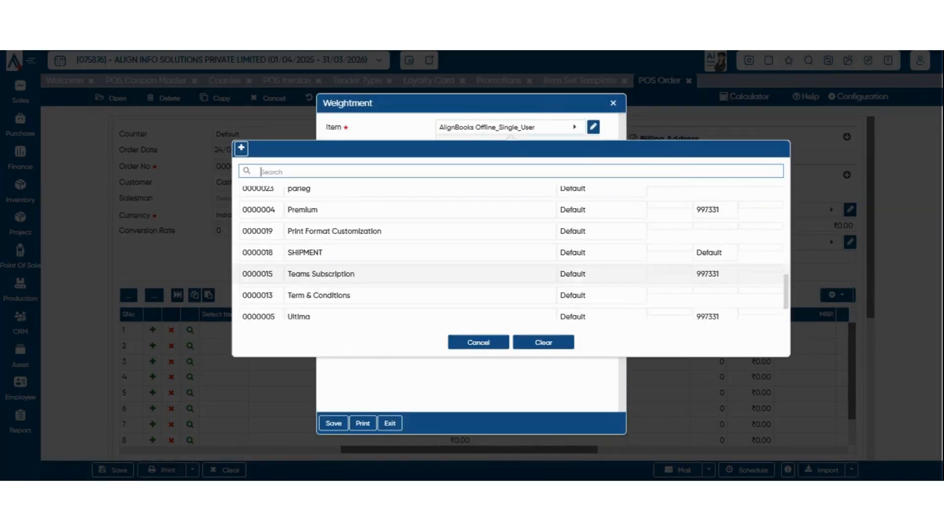
click(329, 273)
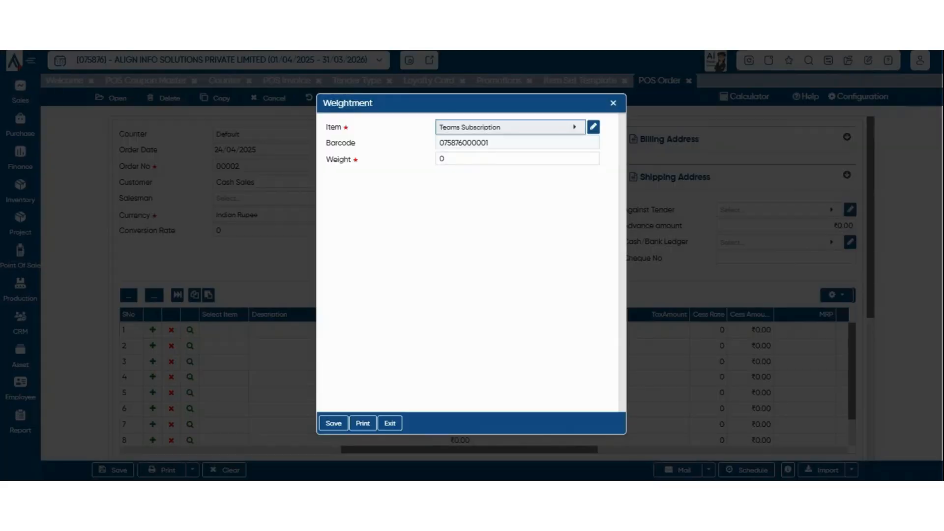
key(Tab)
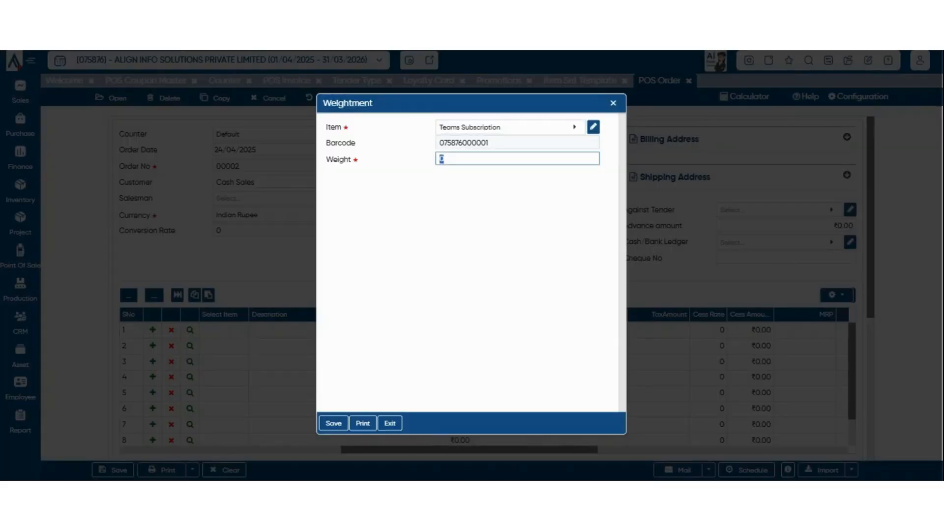
click(445, 159)
text(23)
key(Tab)
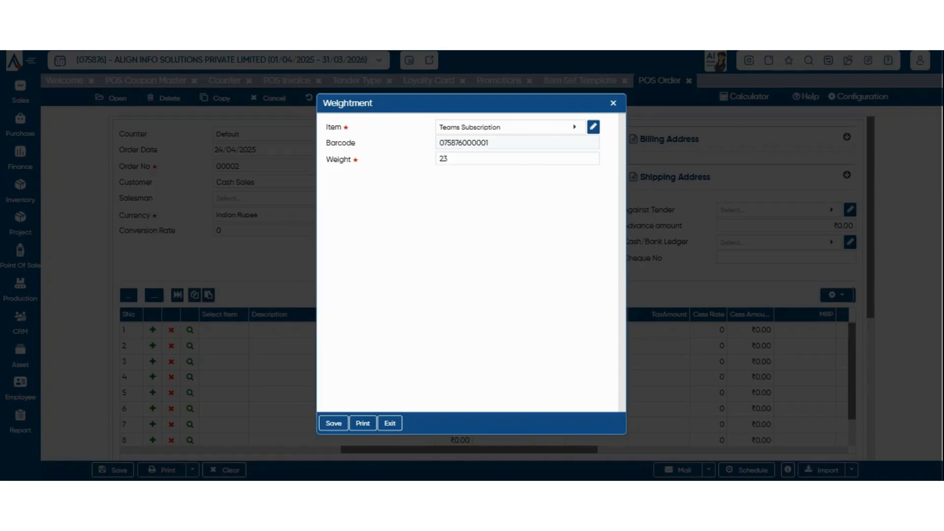
click(334, 424)
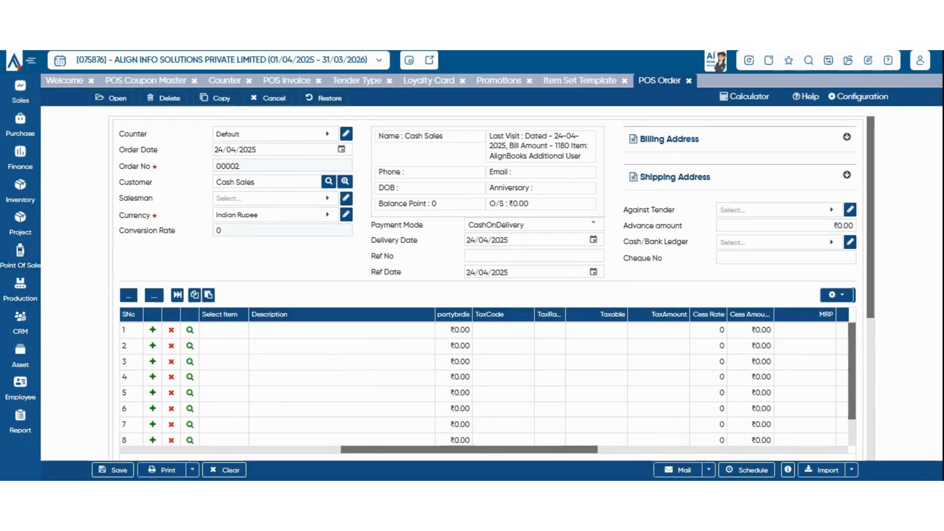
Open a POS invoice and pull in the Ultima and parleg lines from order 00001/25-26.
click(20, 255)
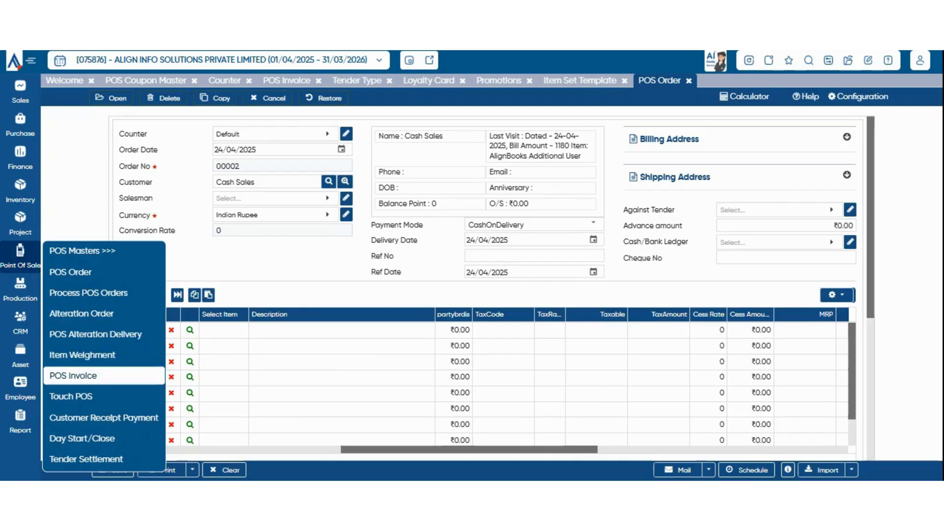
click(73, 375)
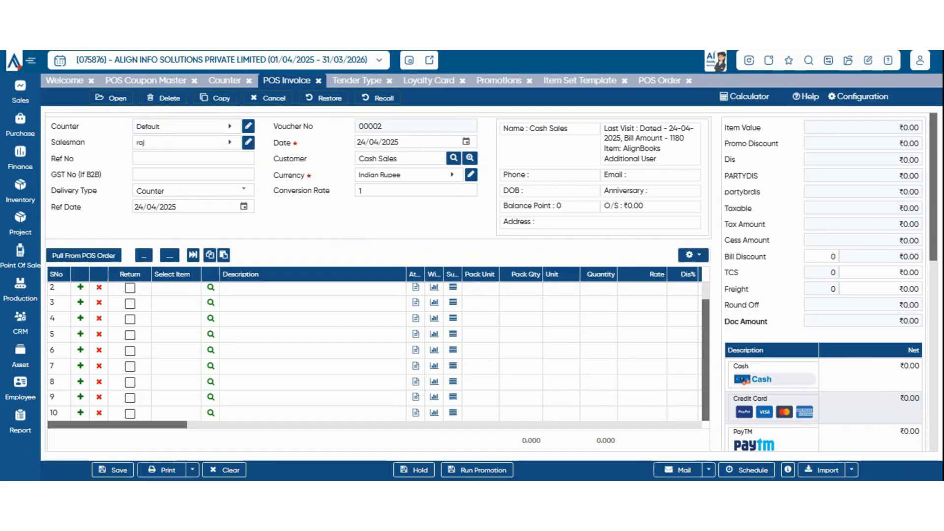
click(84, 255)
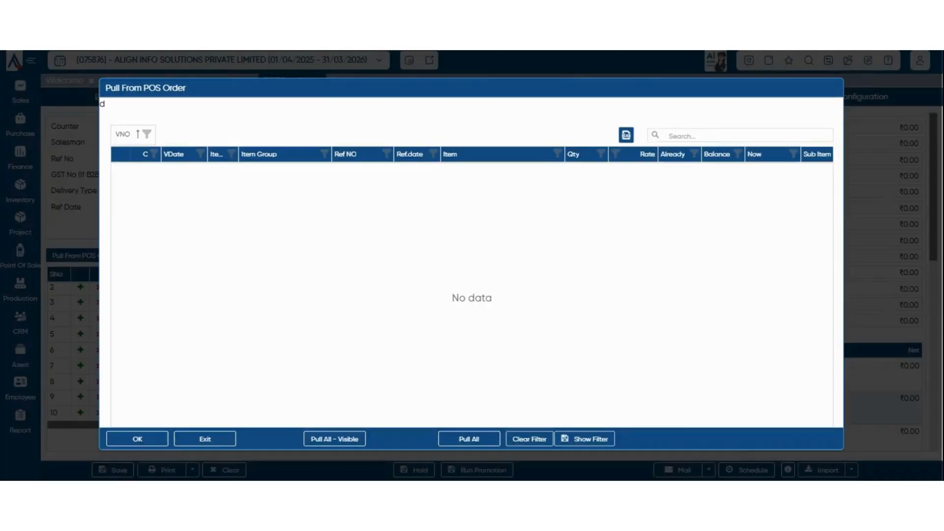
click(205, 439)
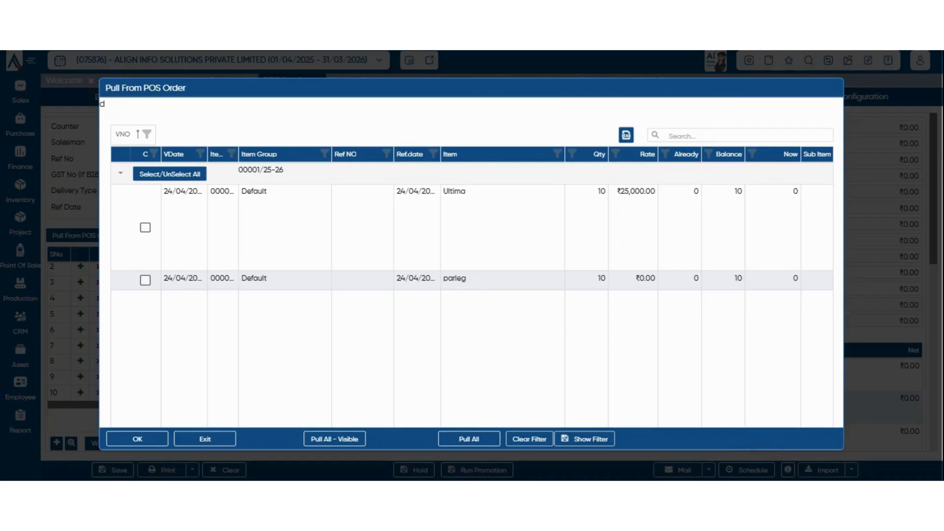
click(145, 227)
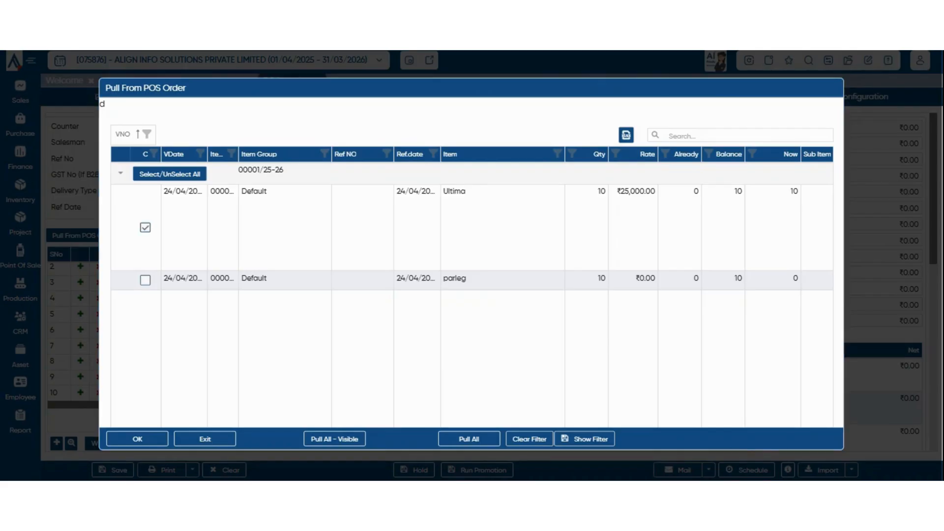
click(145, 281)
click(138, 439)
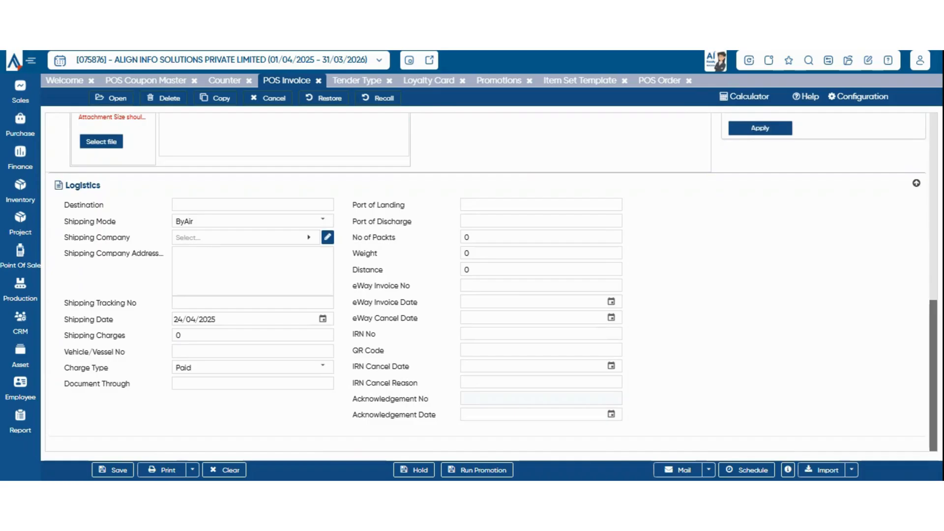
Enter the remark 'Being Goods Sold through point of Sales' and keep raj as salesman.
scroll(472, 281, up, 4)
scroll(473, 280, down, 3)
scroll(473, 281, down, 2)
scroll(472, 280, up, 4)
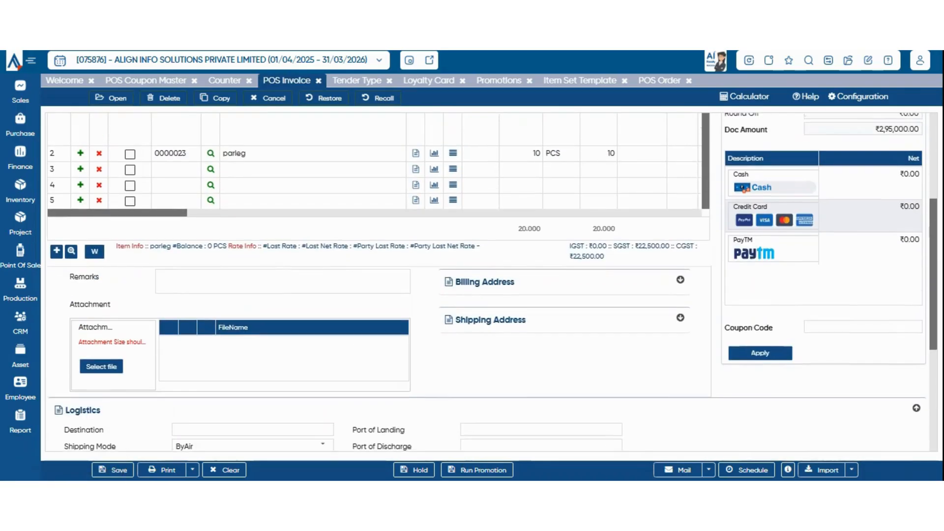
click(283, 333)
text(Being Goods Sold through point of Sales)
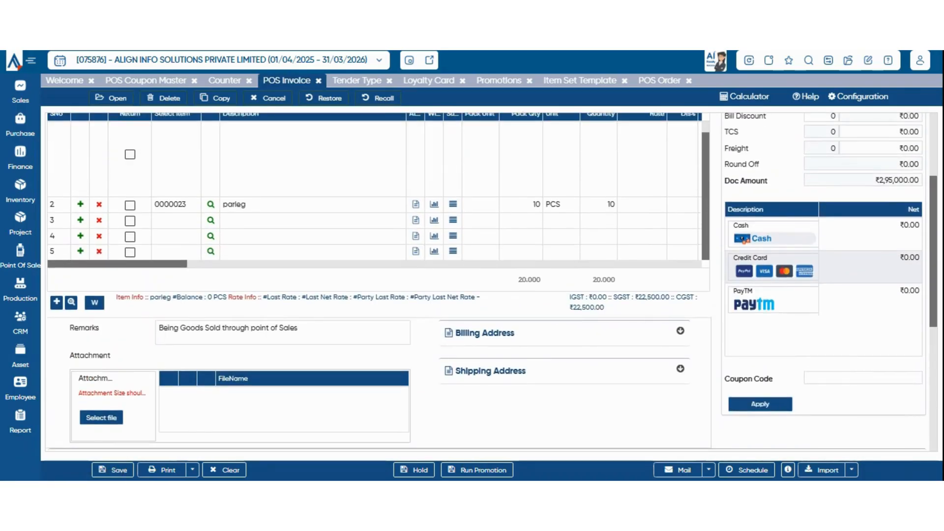
scroll(472, 280, up, 3)
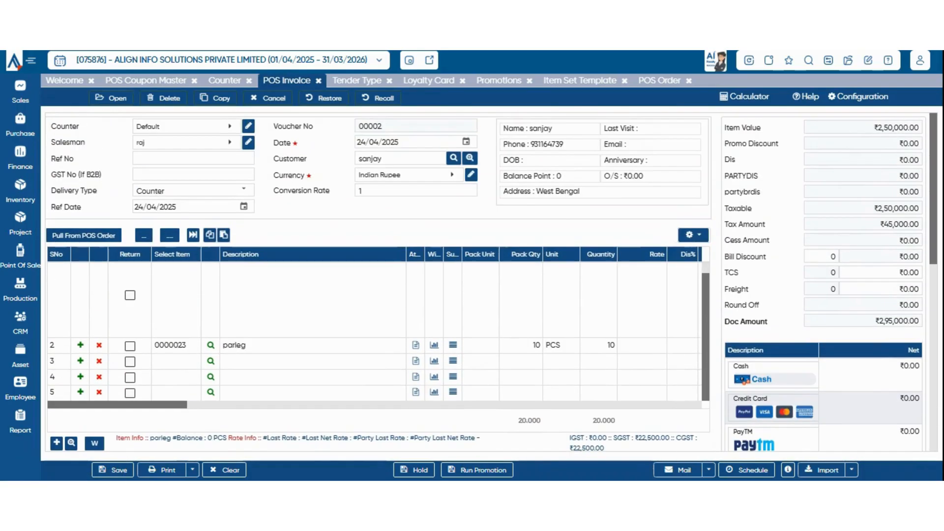
click(193, 174)
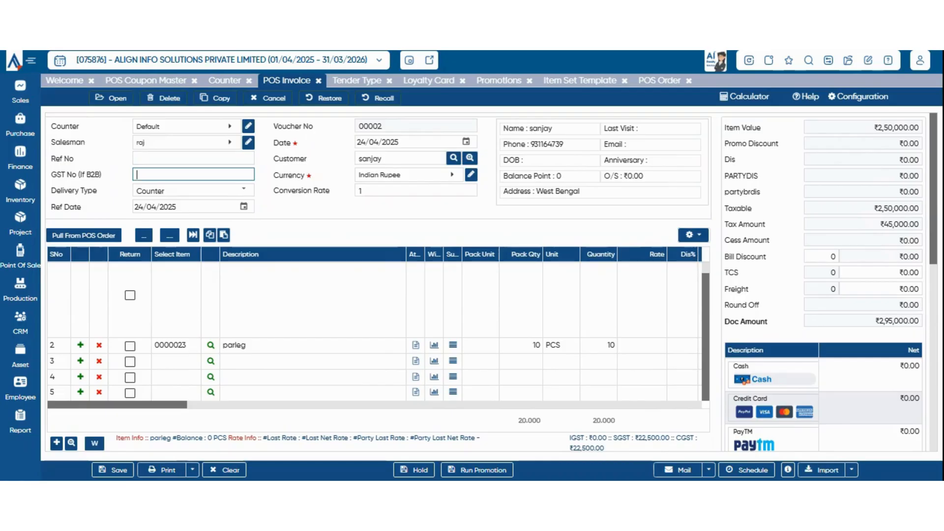
key(shift+Tab)
key(shift+Tab)
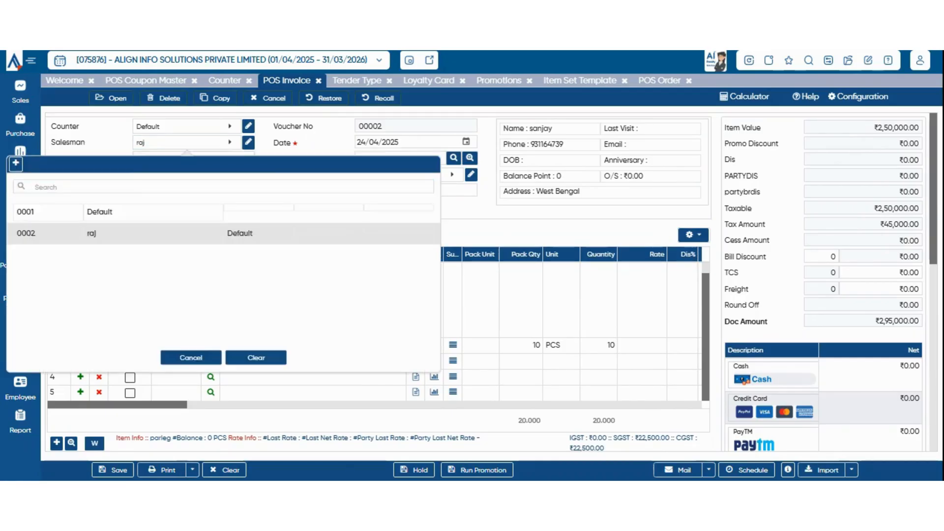
key(Return)
Set the POS invoice's delivery type to Dispatch.
scroll(212, 191, down, 2)
scroll(211, 191, up, 2)
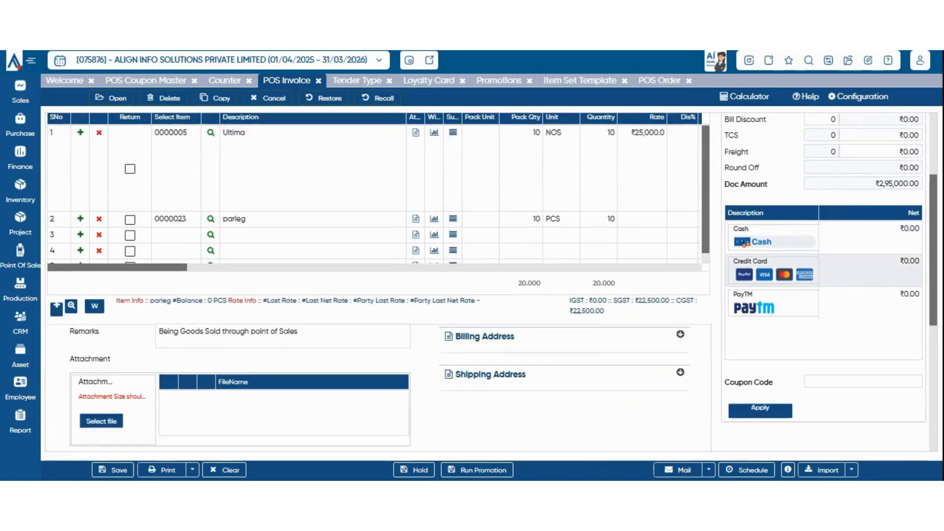
drag(142, 336, 169, 336)
scroll(374, 246, right, 7)
scroll(374, 246, left, 9)
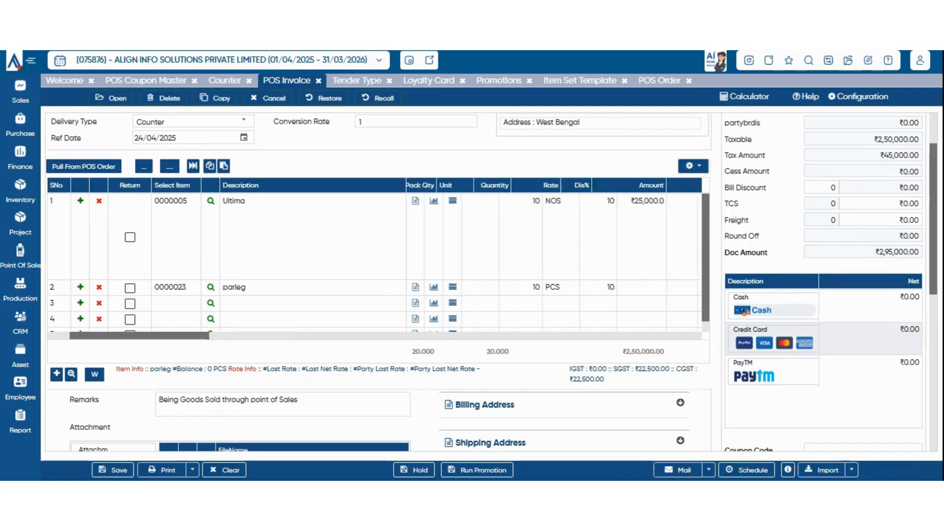
scroll(374, 246, right, 3)
scroll(374, 246, right, 3)
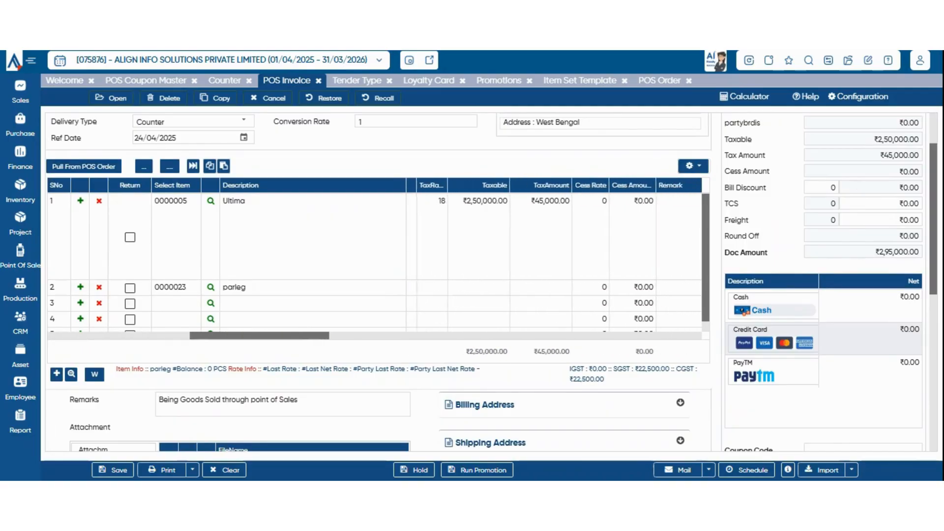
scroll(374, 246, up, 2)
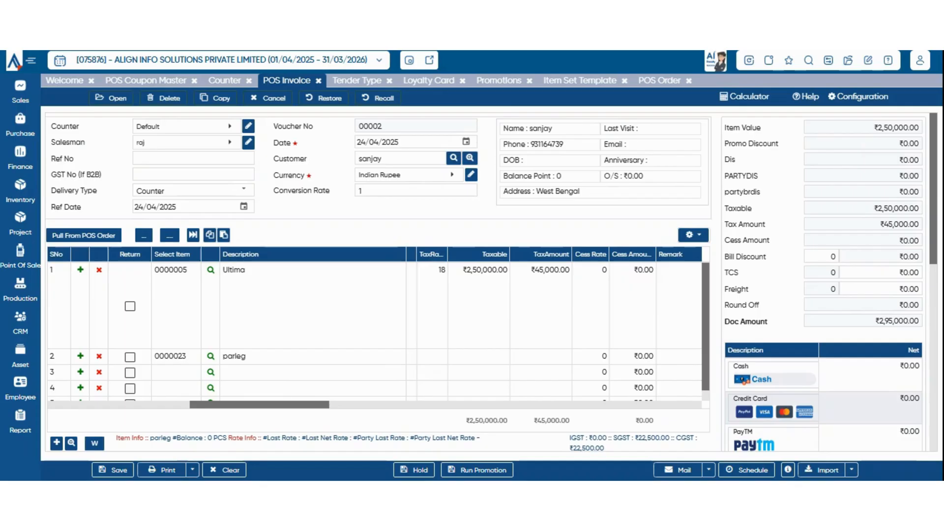
click(244, 189)
click(192, 225)
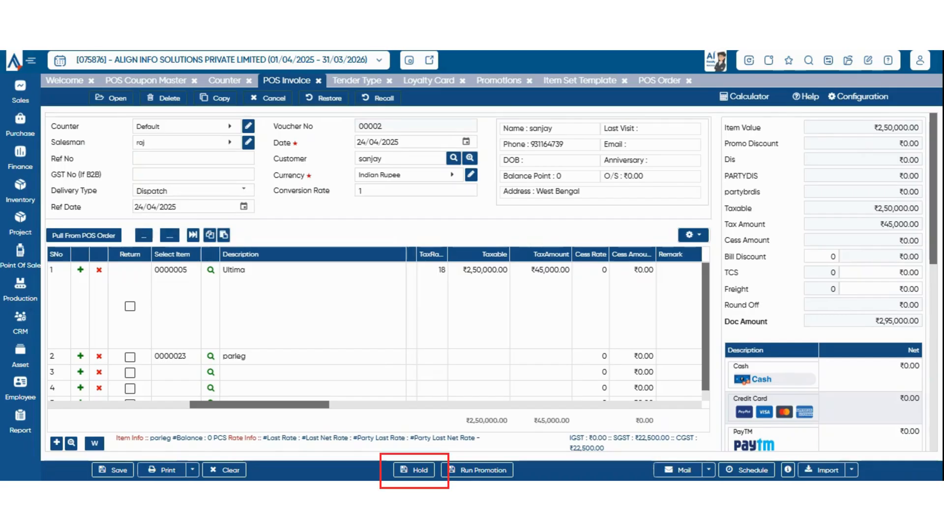
scroll(485, 283, down, 4)
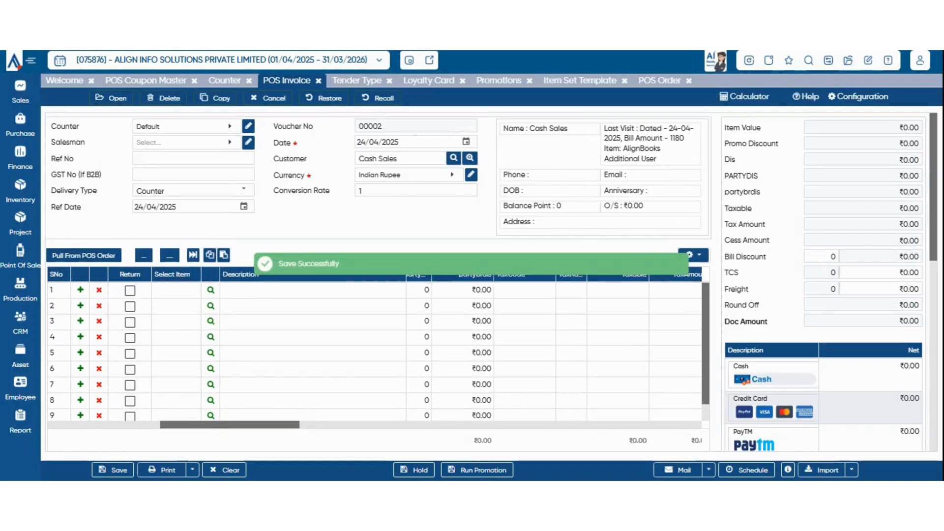
Recall held invoice 00002/25-26 from the Edit POS Invoice list and review its loaded lines.
click(379, 98)
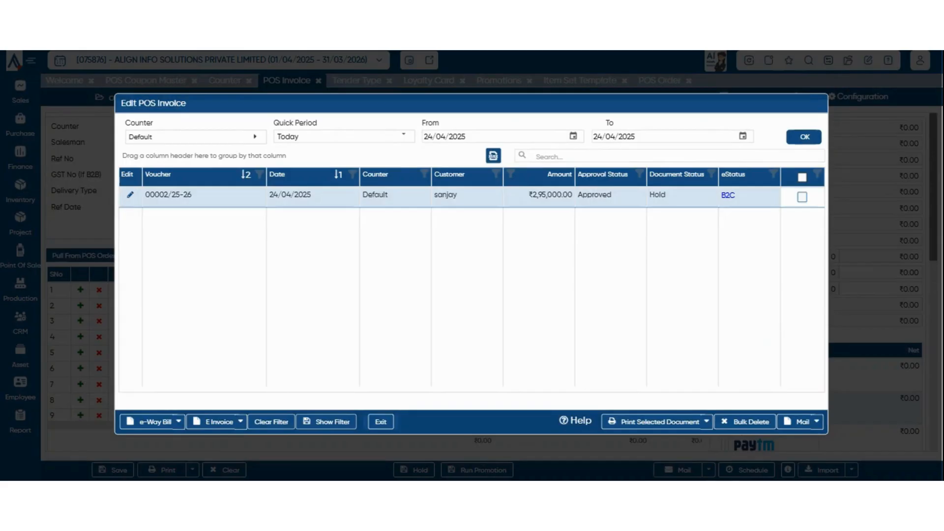
double_click(468, 197)
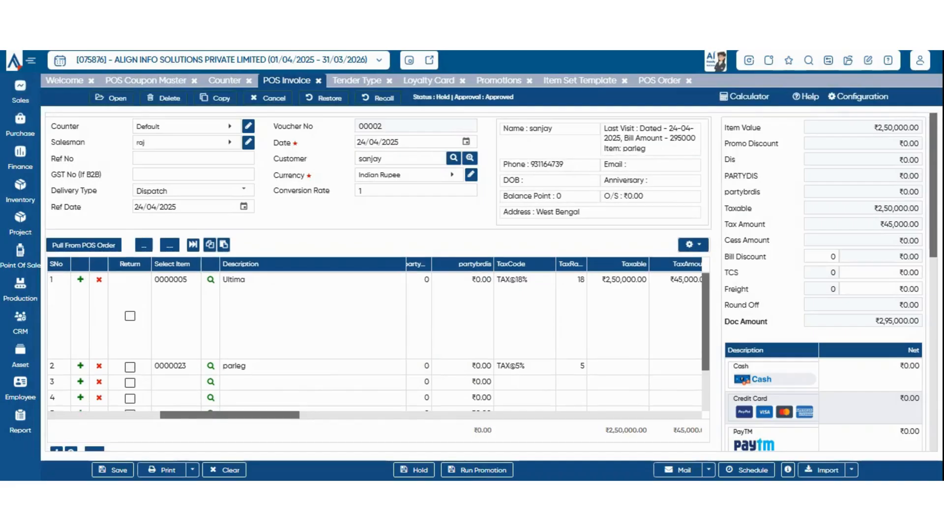
drag(229, 420, 303, 416)
click(315, 434)
scroll(315, 434, down, 3)
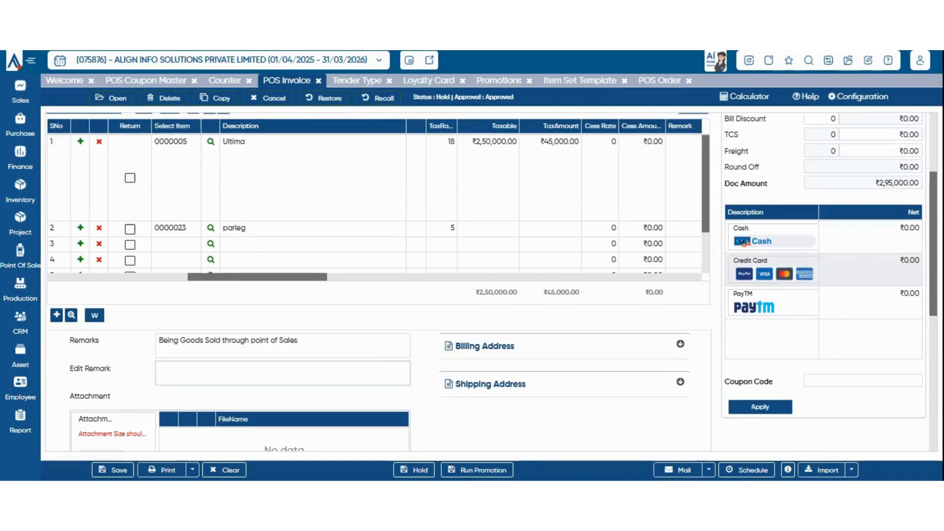
scroll(315, 433, down, 4)
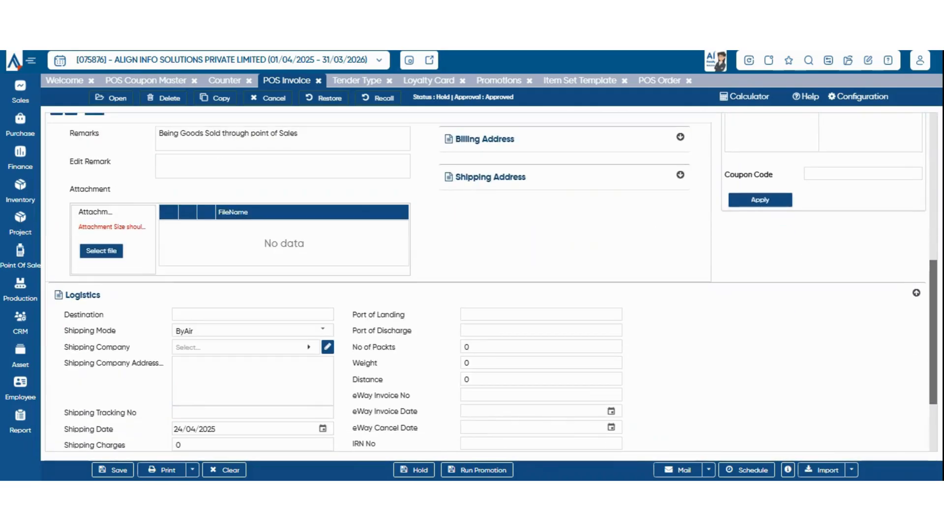
scroll(491, 287, up, 7)
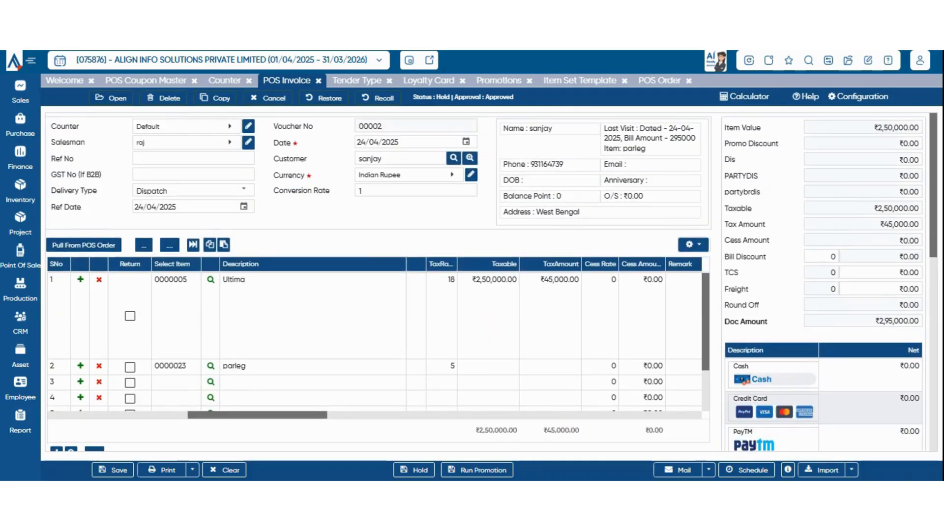
scroll(379, 283, down, 4)
scroll(379, 282, up, 4)
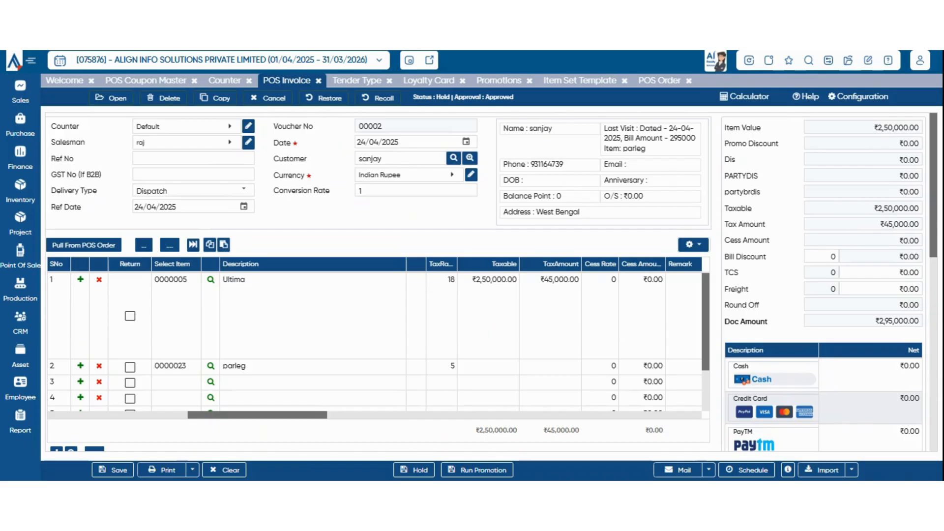
scroll(379, 282, down, 2)
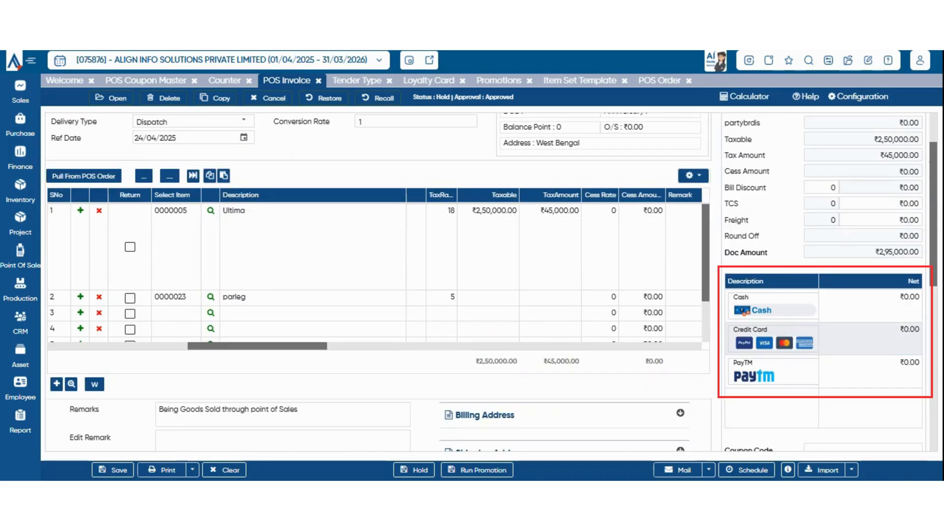
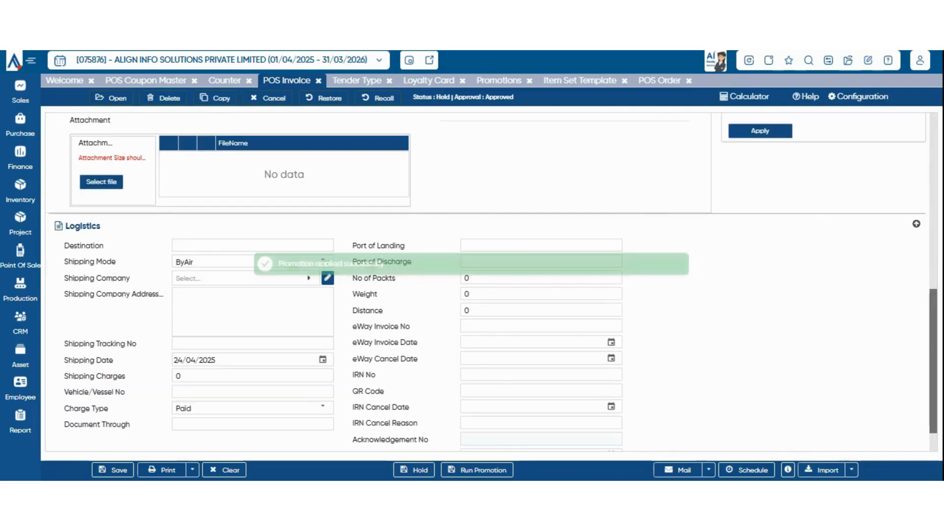
Review the ₹2,95,000 invoice lines and check stock in the Item With Balance list.
scroll(378, 280, up, 4)
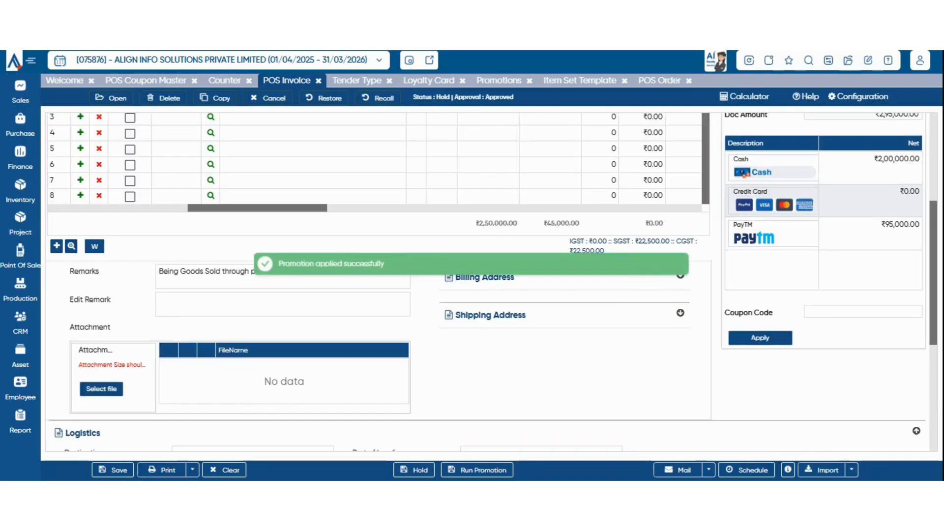
scroll(378, 280, up, 5)
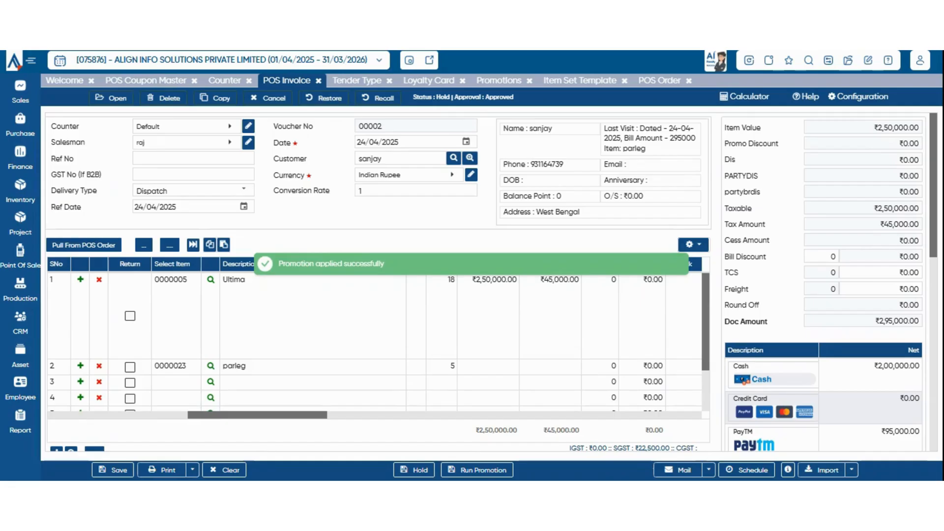
scroll(378, 280, down, 4)
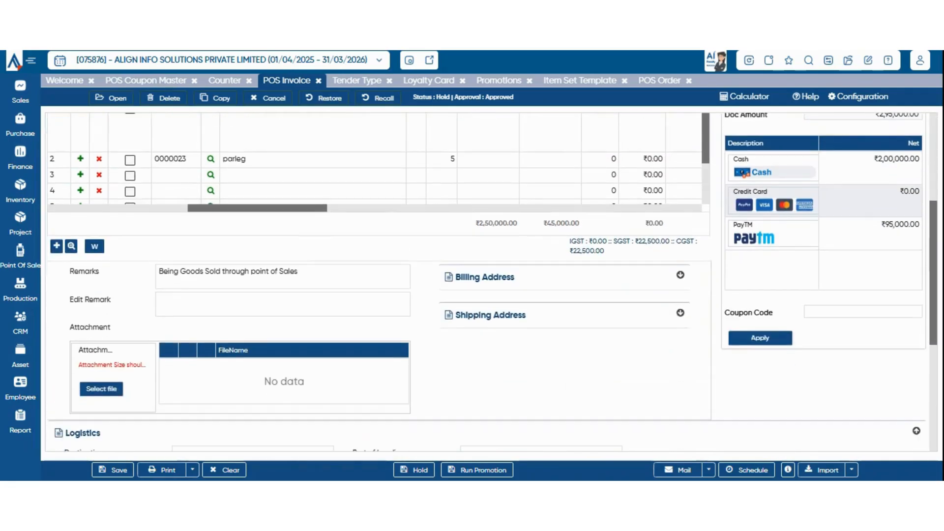
scroll(378, 281, up, 5)
scroll(377, 281, down, 3)
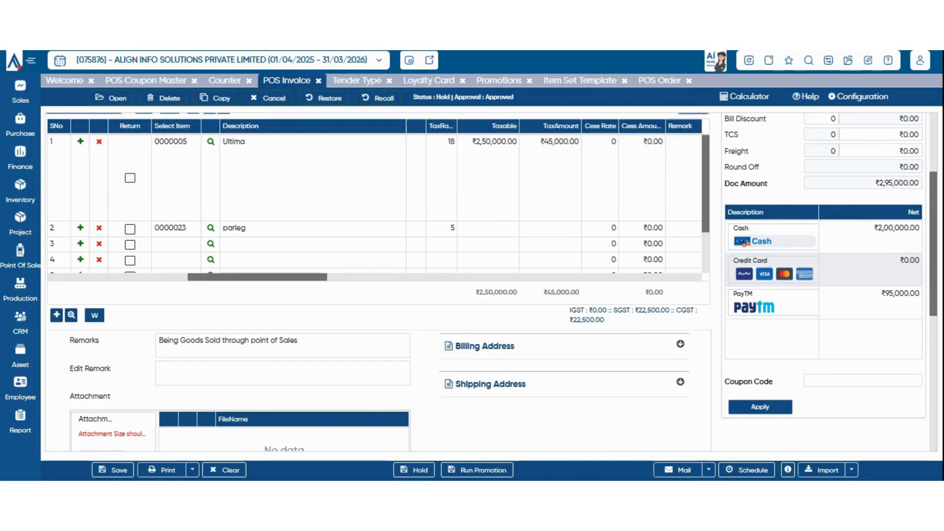
scroll(378, 280, up, 3)
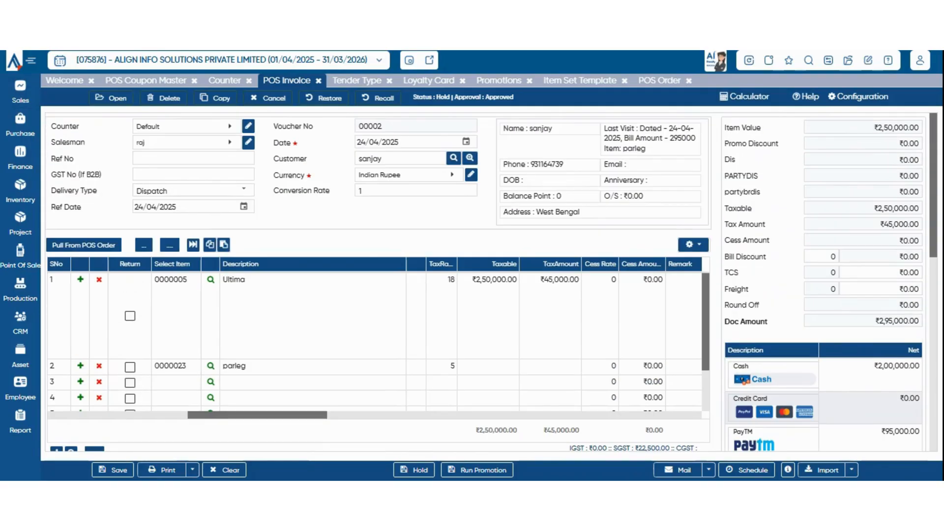
click(143, 245)
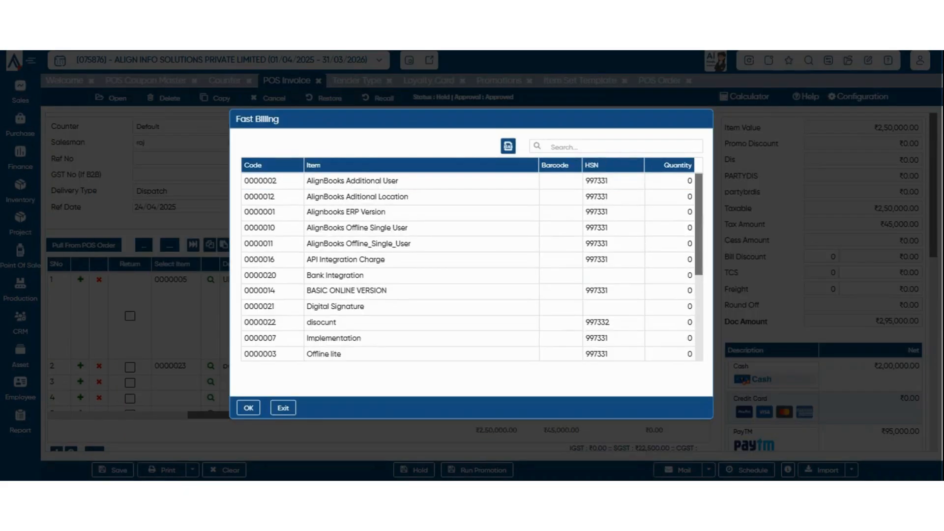
key(Escape)
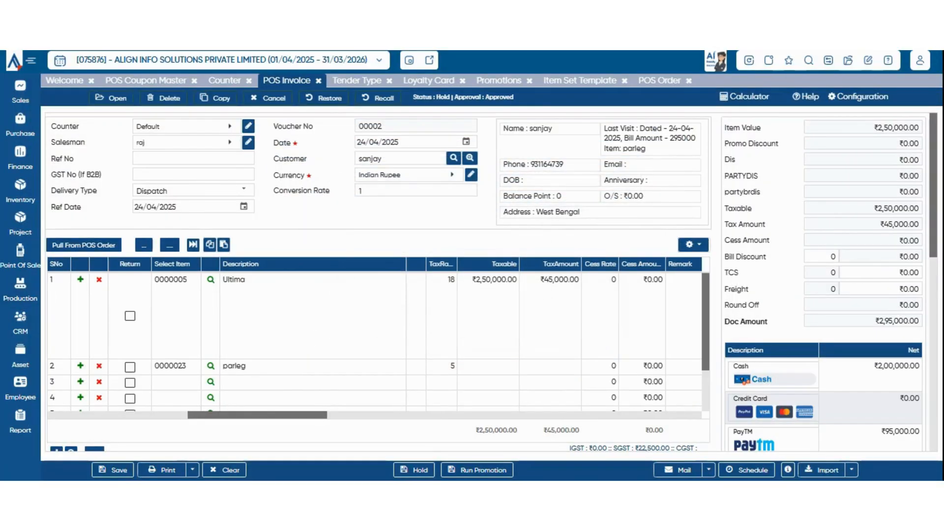
scroll(374, 281, down, 5)
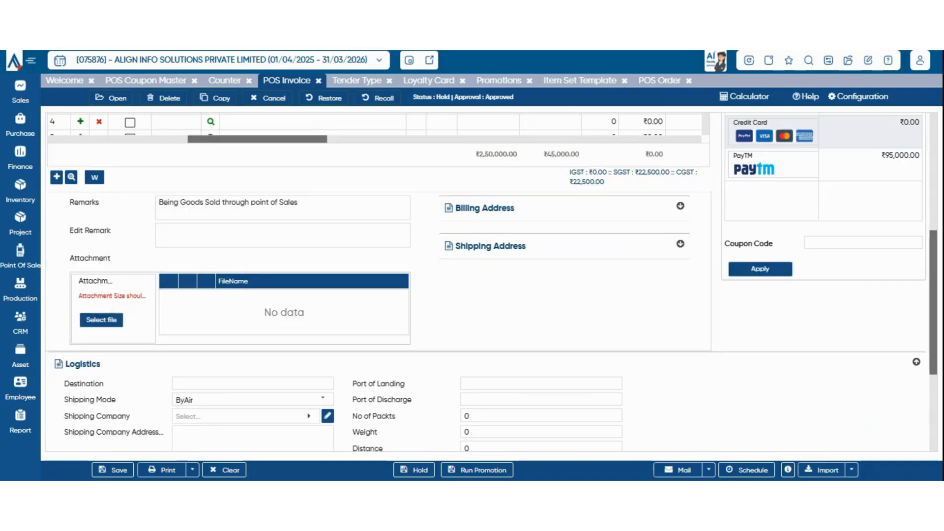
scroll(374, 280, down, 2)
scroll(374, 281, up, 2)
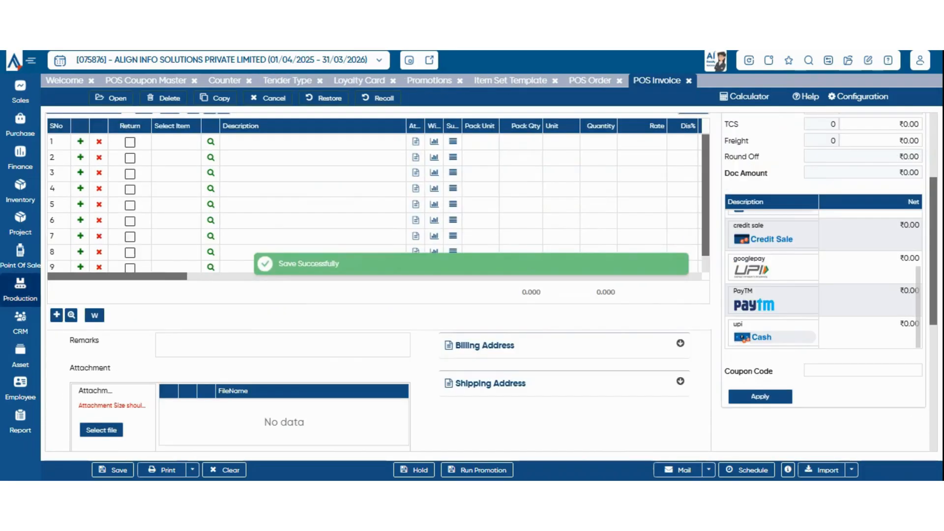
mouse_move(20, 256)
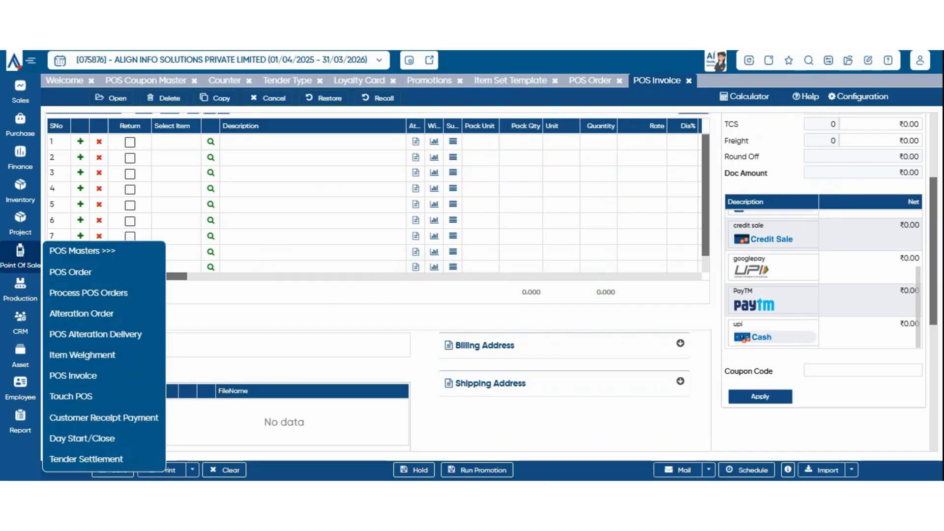
Start a Touch POS bill and add the Ultima item.
click(74, 395)
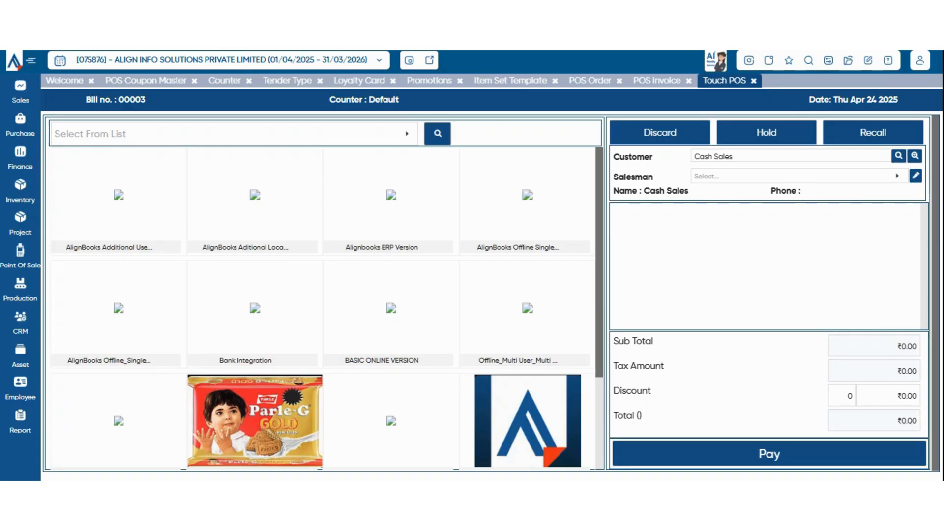
click(235, 133)
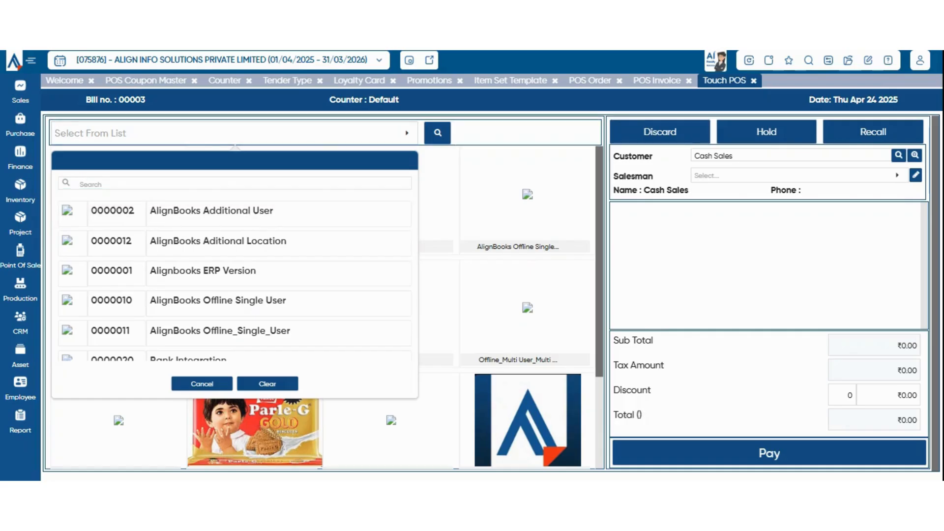
click(201, 383)
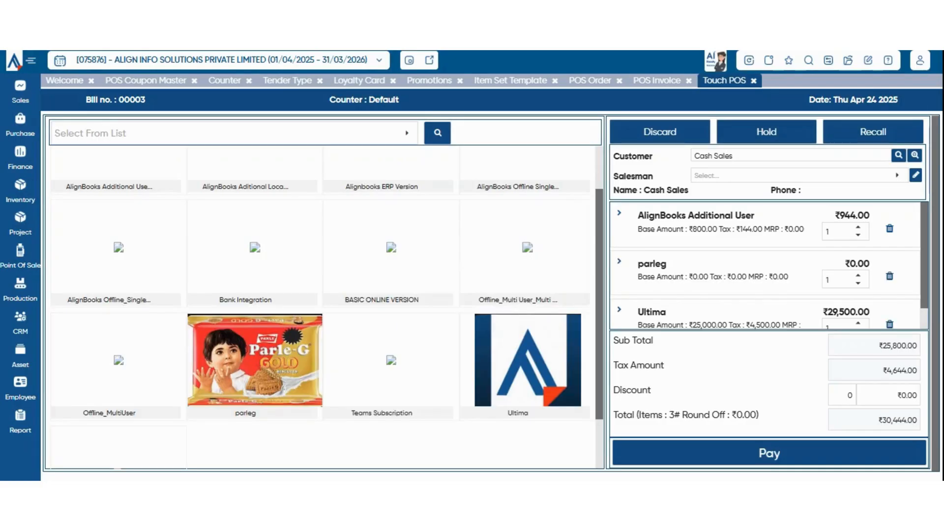
click(528, 360)
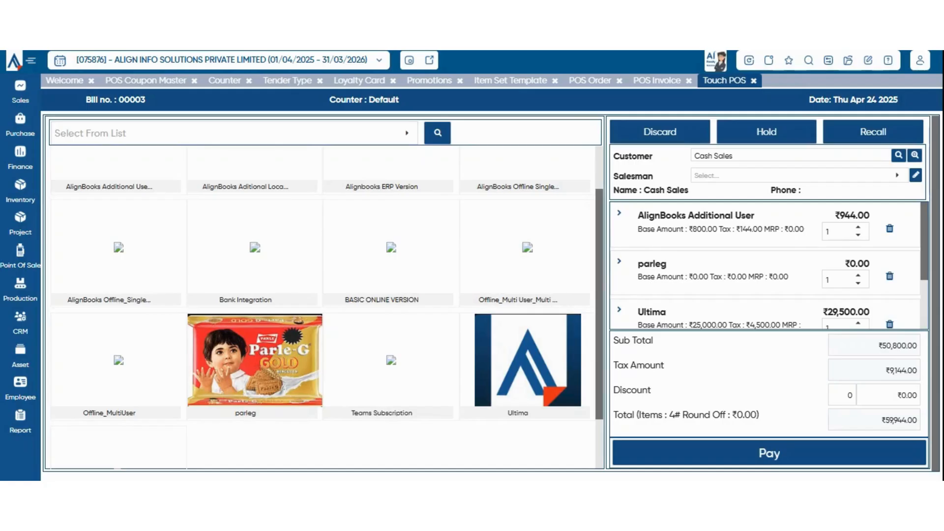
scroll(765, 266, down, 2)
scroll(764, 266, up, 2)
Choose the salesman and replace Cash Sales with the customer's name.
click(793, 176)
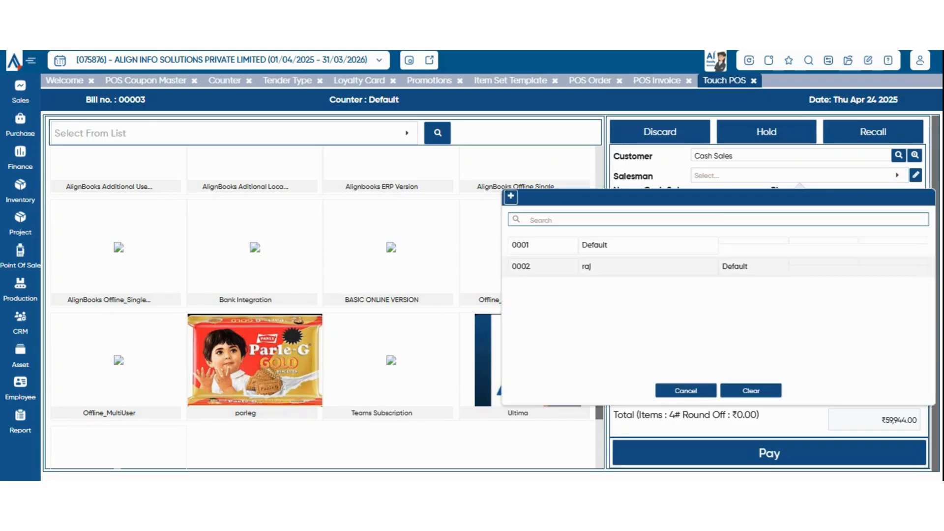
click(718, 266)
triple_click(724, 156)
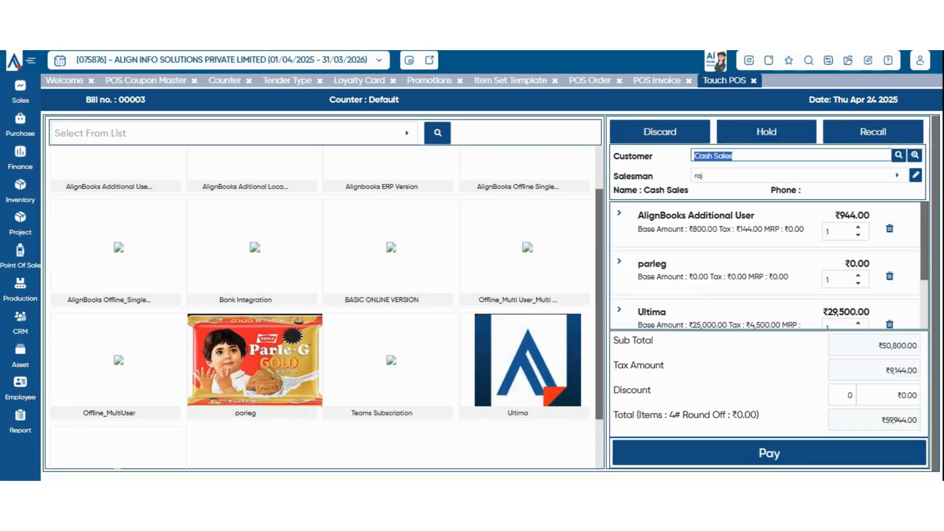
text(sanjay)
key(Tab)
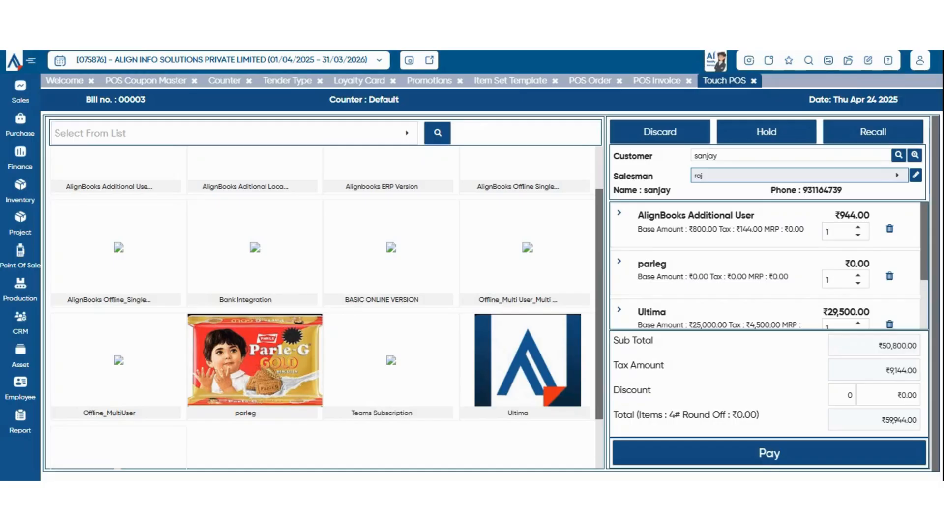
Apply a 10% discount, bringing the bill total to ₹54,864.00.
scroll(765, 266, down, 1)
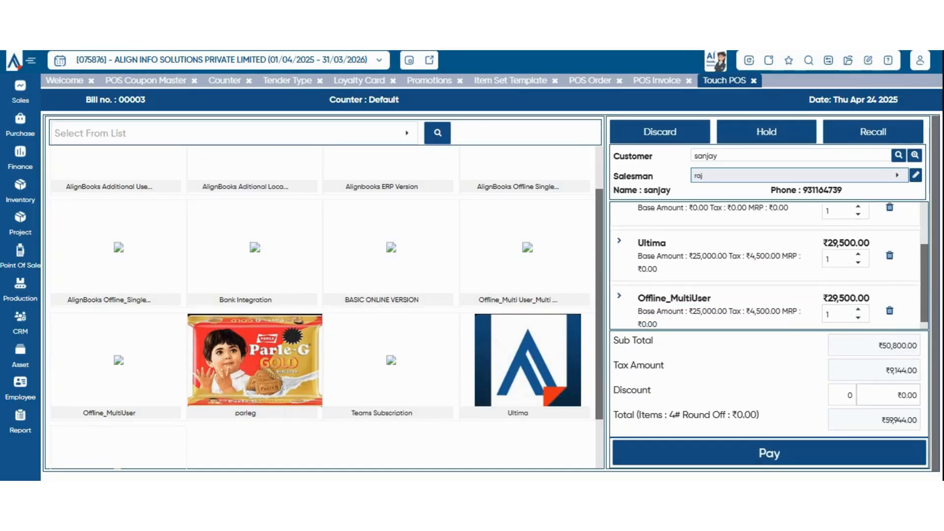
double_click(850, 396)
text(1)
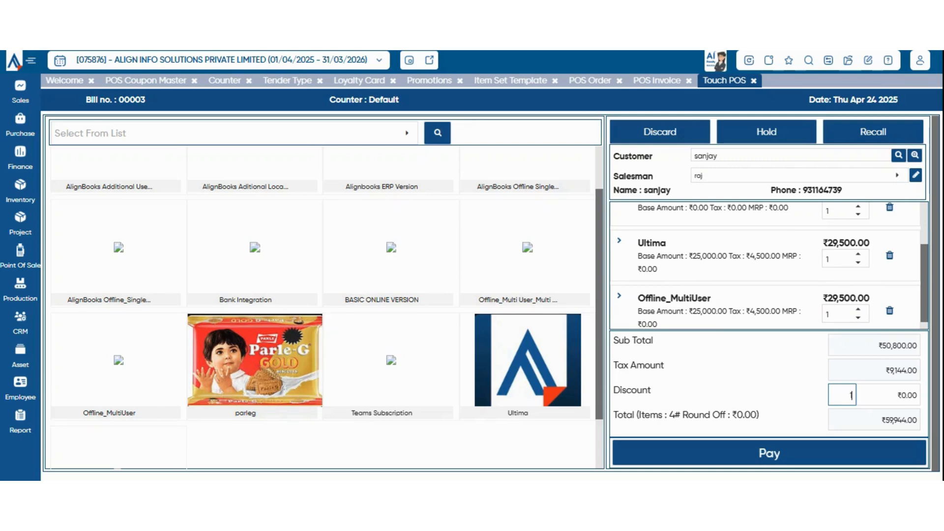
text(0)
key(Tab)
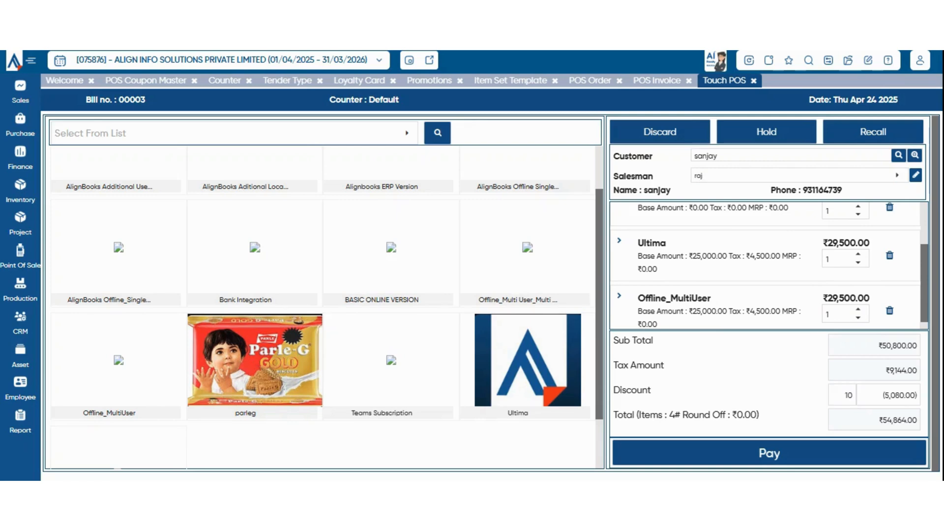
scroll(765, 266, down, 1)
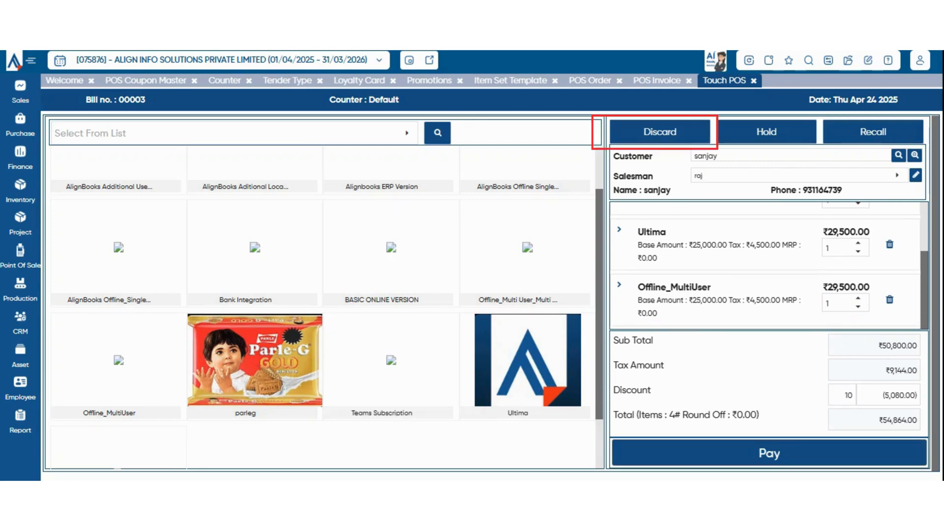
scroll(766, 266, up, 3)
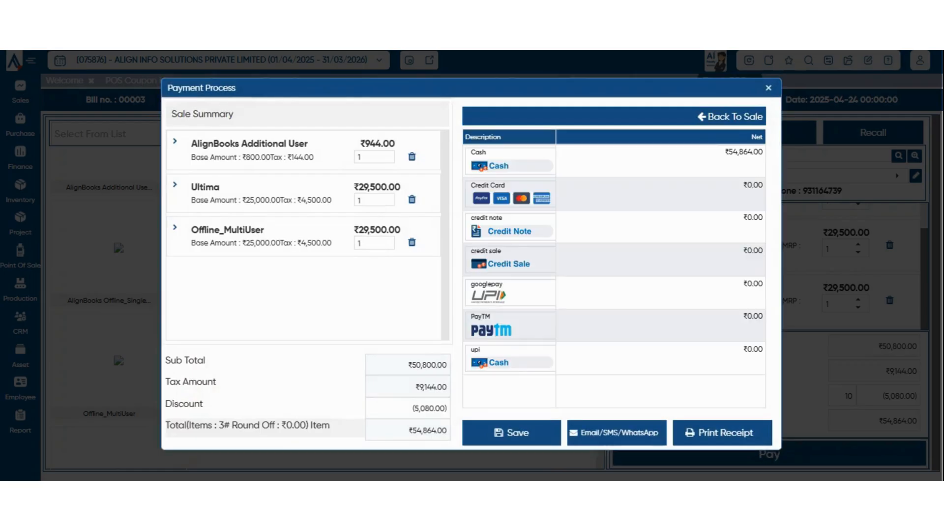
Check the Cash tender details for the ₹54,864.00 bill in Payment Process.
click(490, 166)
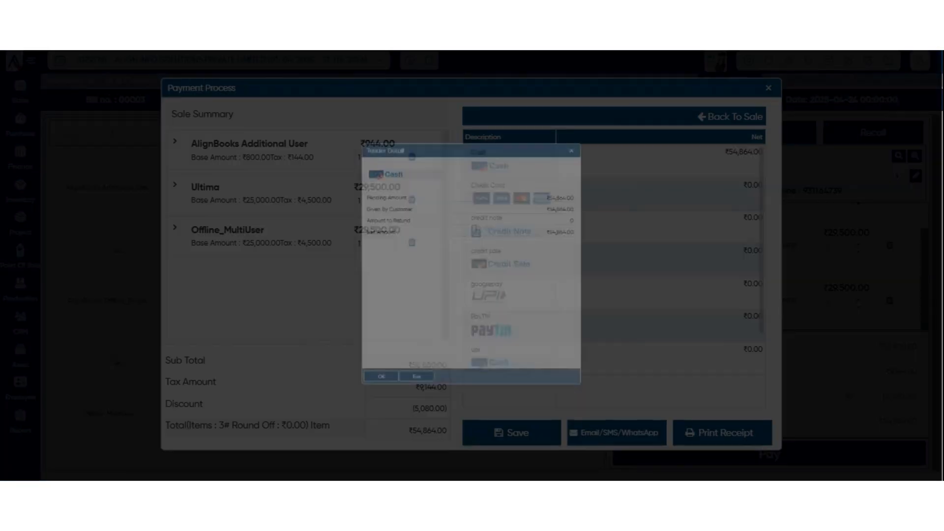
click(394, 423)
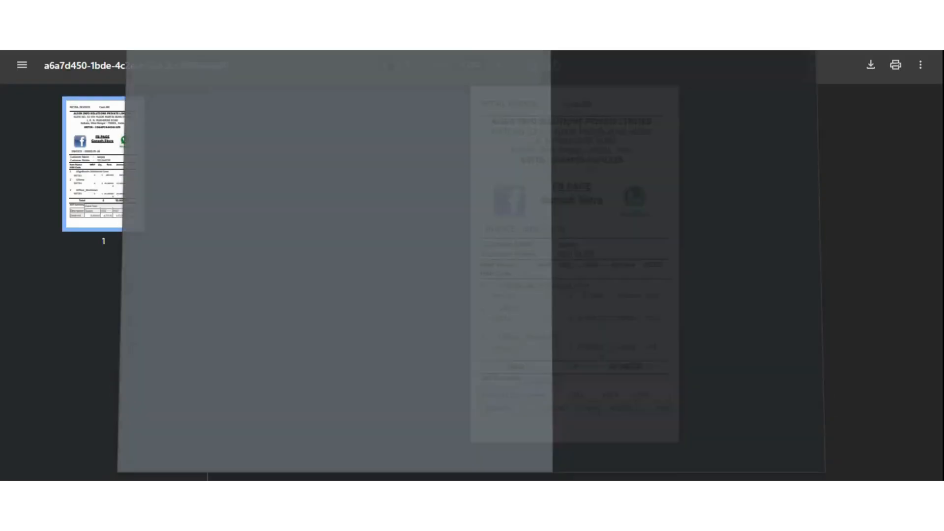
Skip printing, view the receipt PDF, then close it to return to Touch POS.
key(Escape)
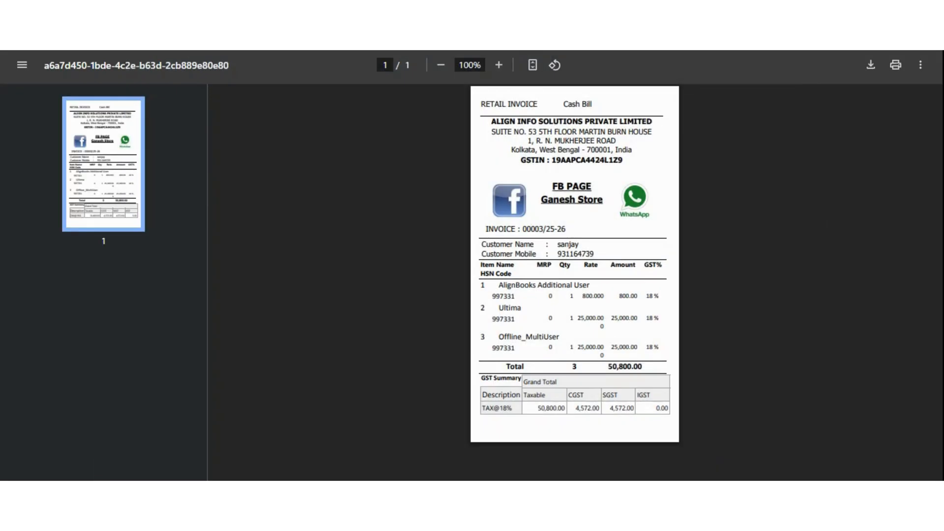
key(ctrl+w)
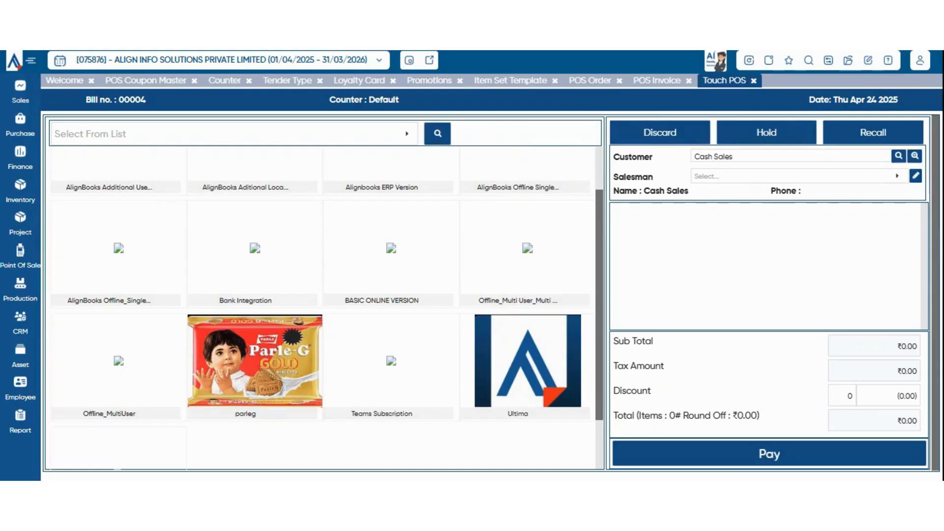
Start a Customer Receipt Payment entry as a receipt on the Default counter.
scroll(324, 307, down, 2)
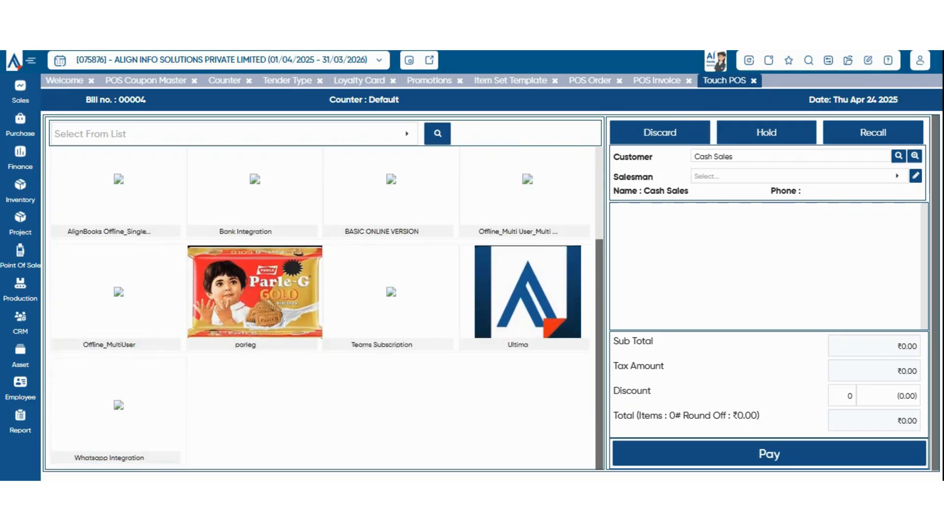
scroll(325, 308, up, 3)
scroll(324, 307, down, 3)
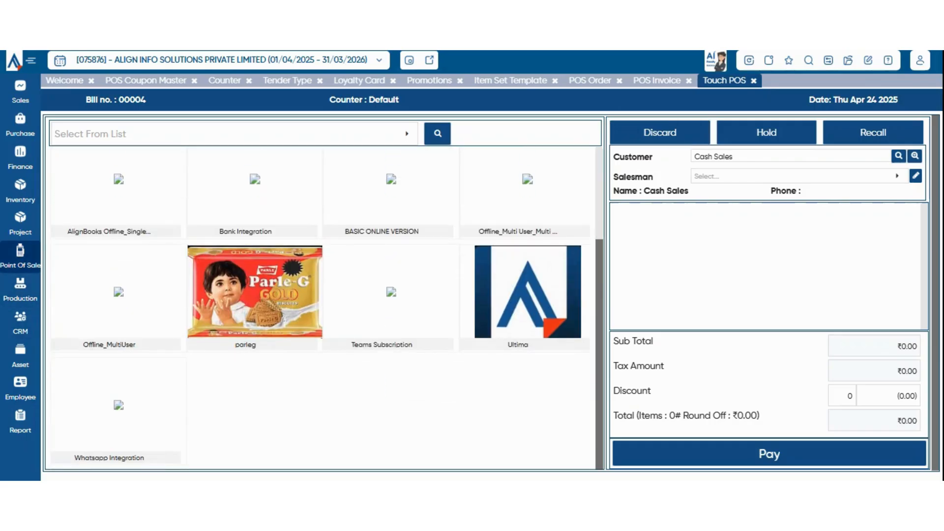
click(20, 257)
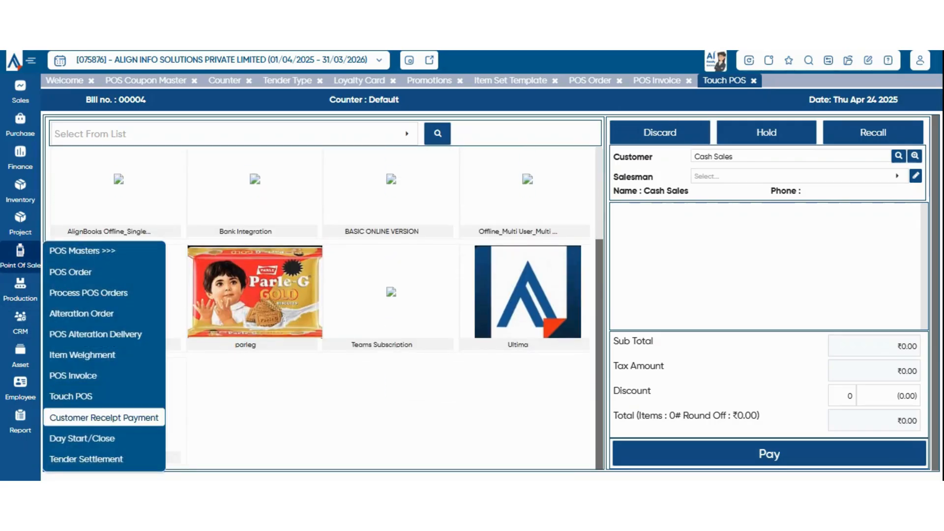
click(104, 418)
click(471, 133)
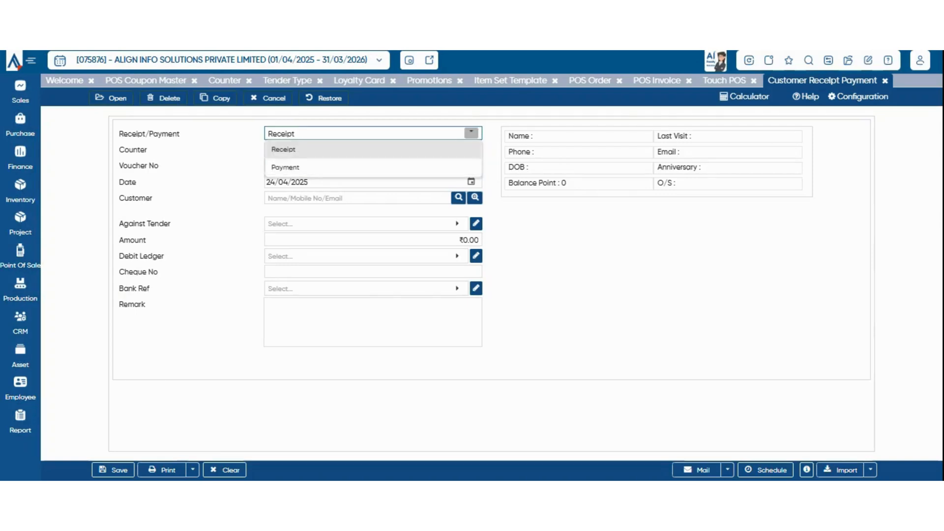
click(471, 150)
click(457, 149)
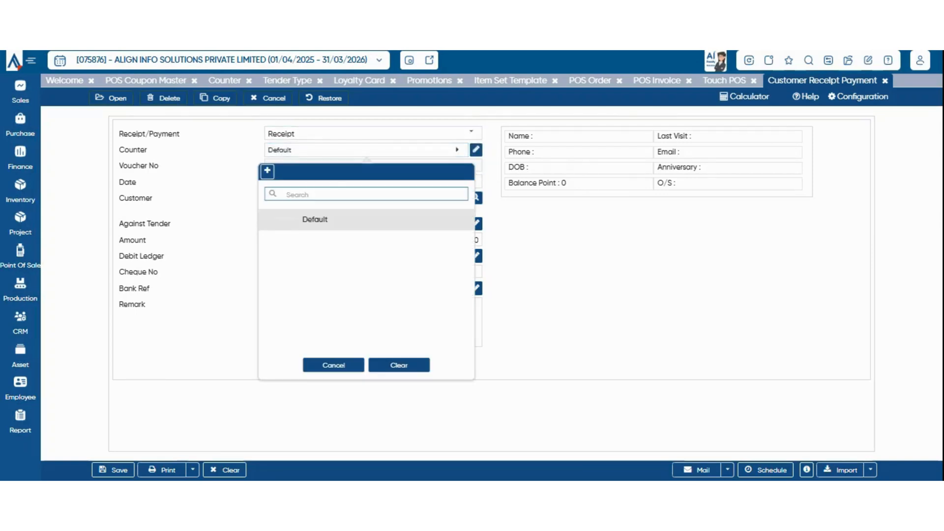
click(315, 219)
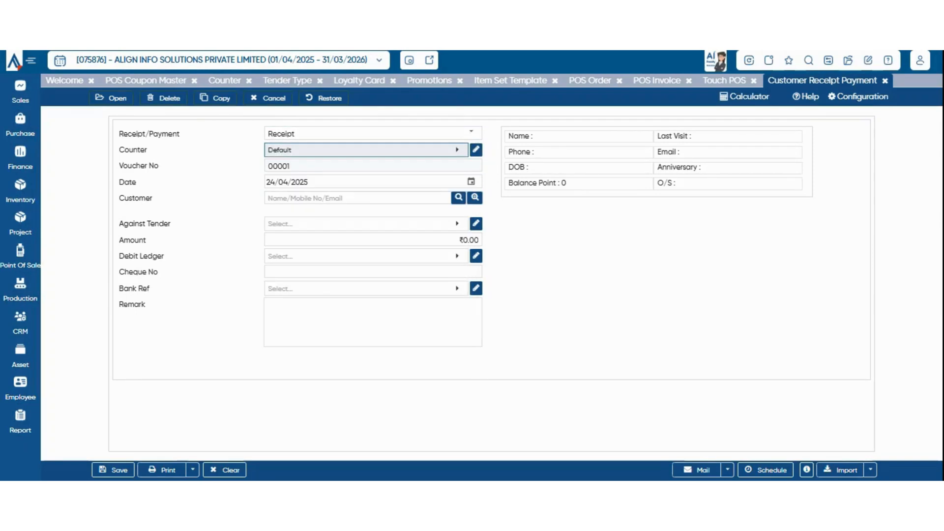
key(Tab)
click(373, 166)
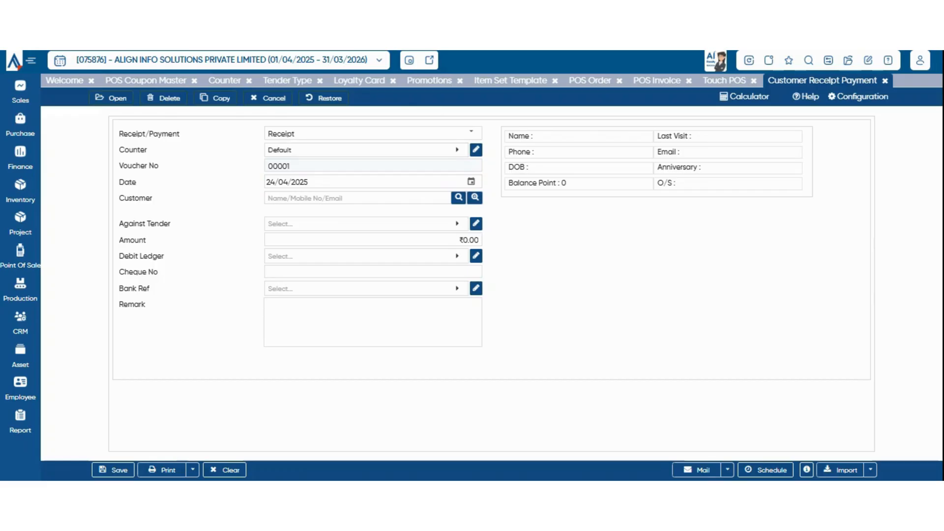
click(472, 182)
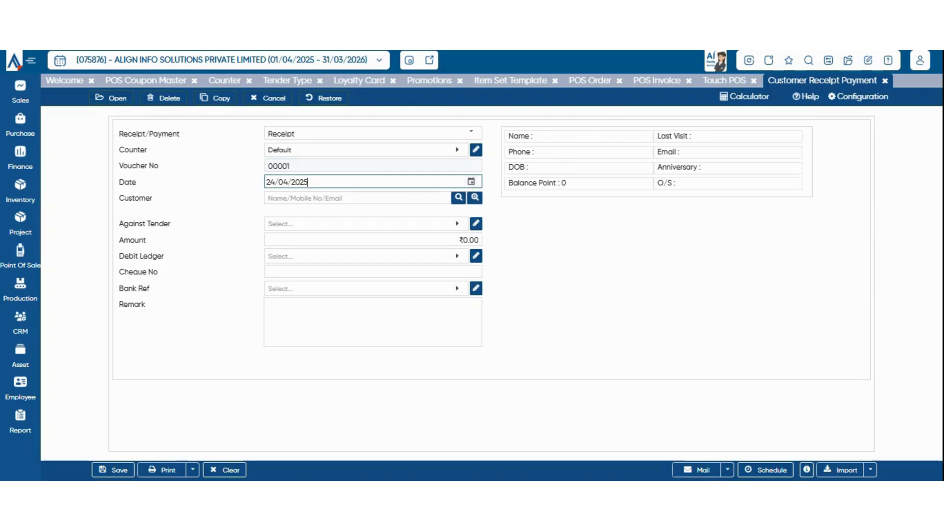
Enter the customer and note their 45,000.00 outstanding balance.
click(358, 198)
text(sam)
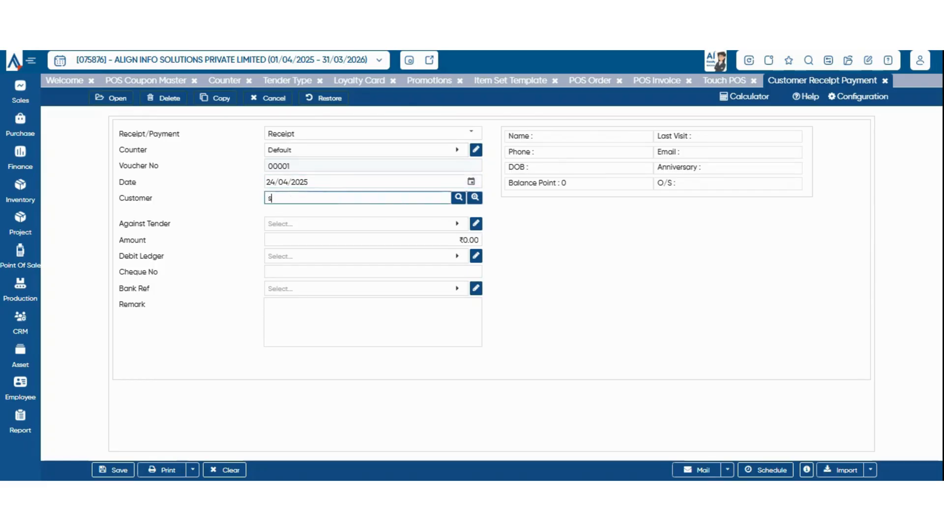
key(BackSpace)
key(BackSpace)
key(BackSpace)
text(so)
text(njay)
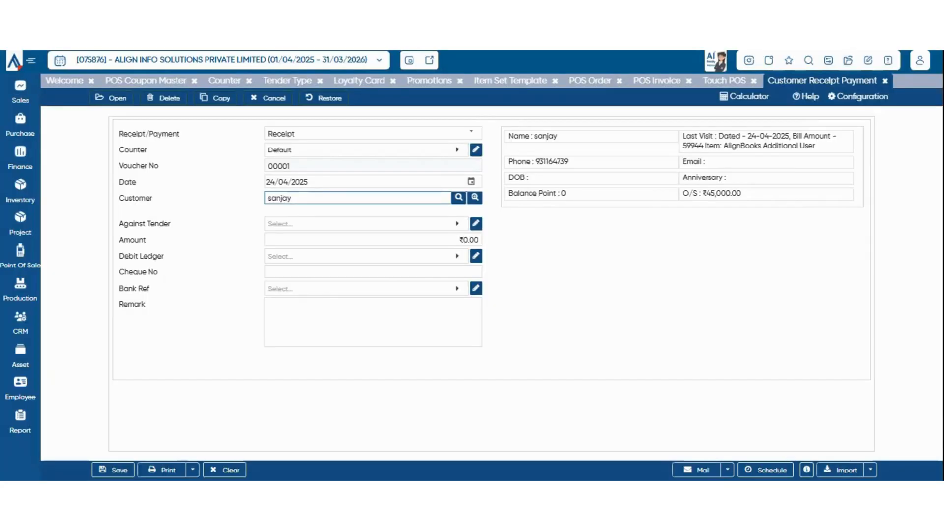
drag(707, 194, 742, 194)
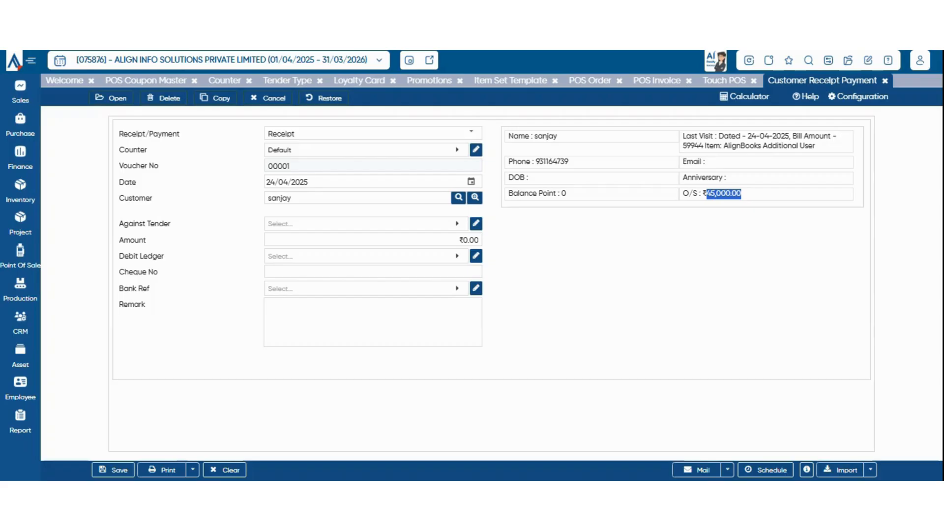
Settle against the credit sale tender with a receipt amount of 45,000.
click(366, 224)
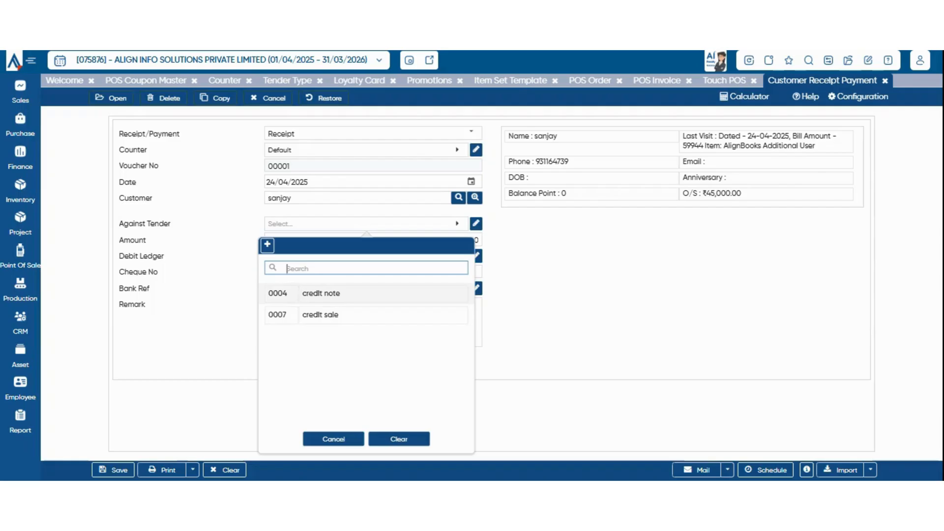
click(344, 294)
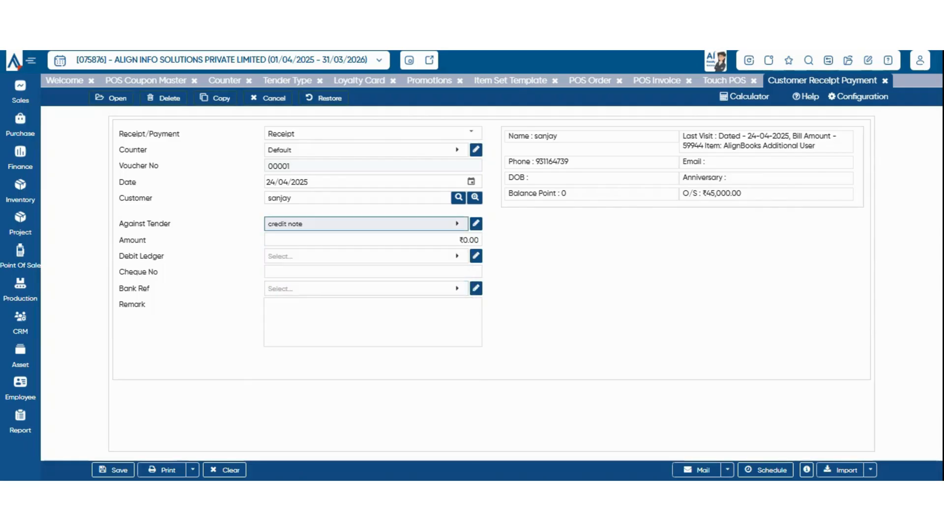
click(366, 224)
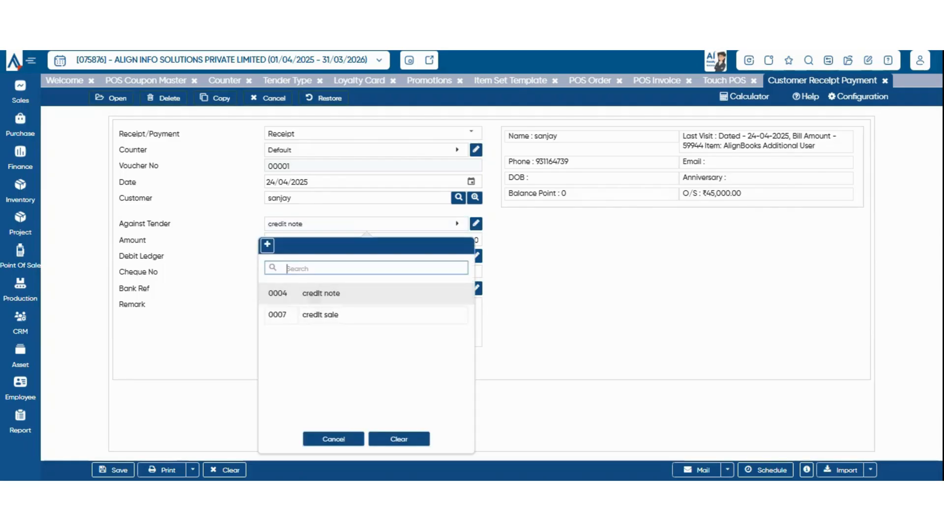
click(319, 315)
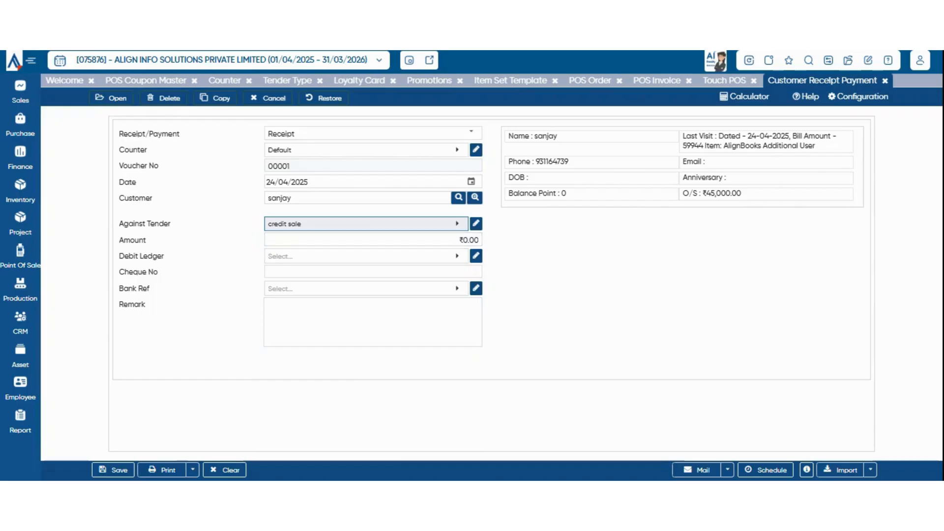
click(366, 224)
click(320, 315)
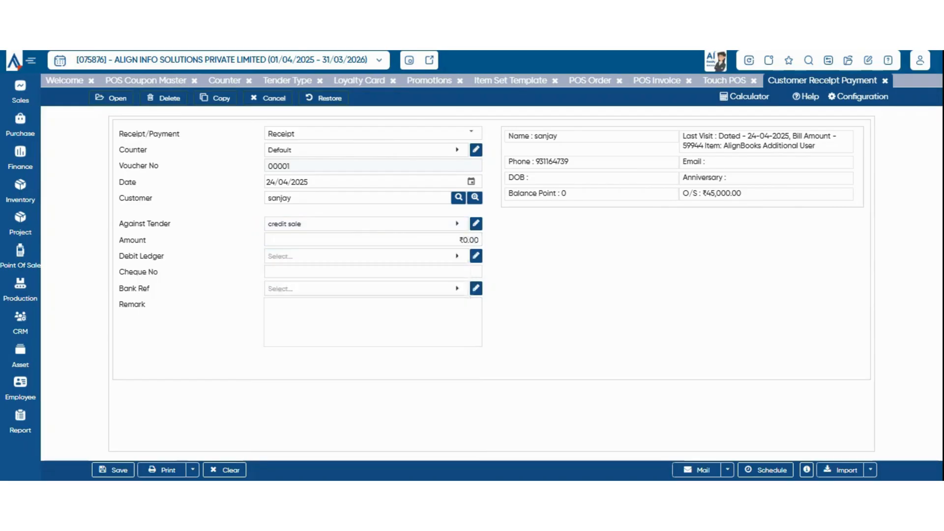
double_click(373, 240)
triple_click(373, 240)
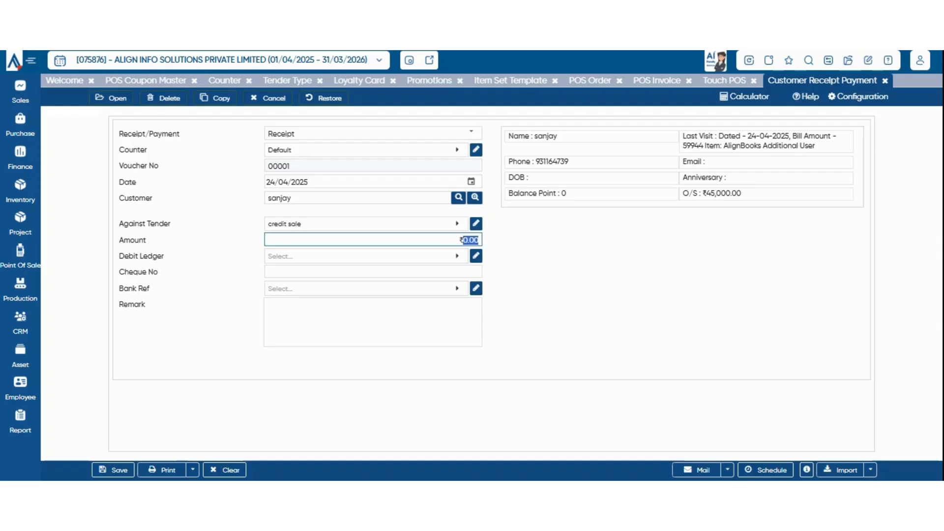
text(45,000)
Debit Cash In Hand, set icici as bank reference, and save the receipt.
click(367, 256)
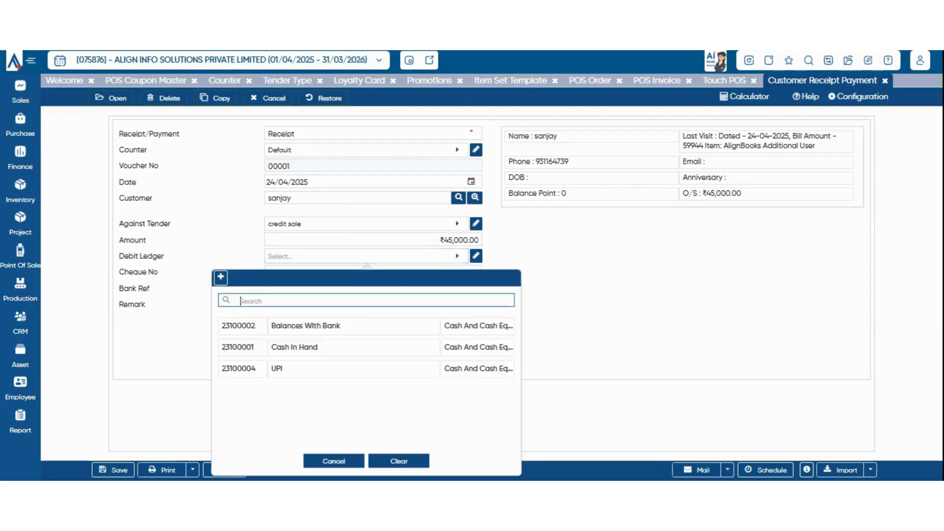
click(316, 348)
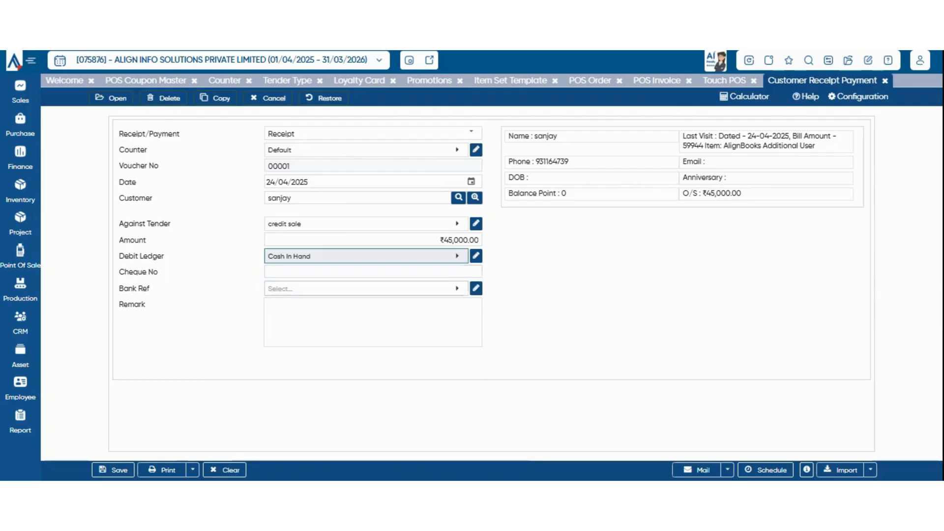
click(373, 272)
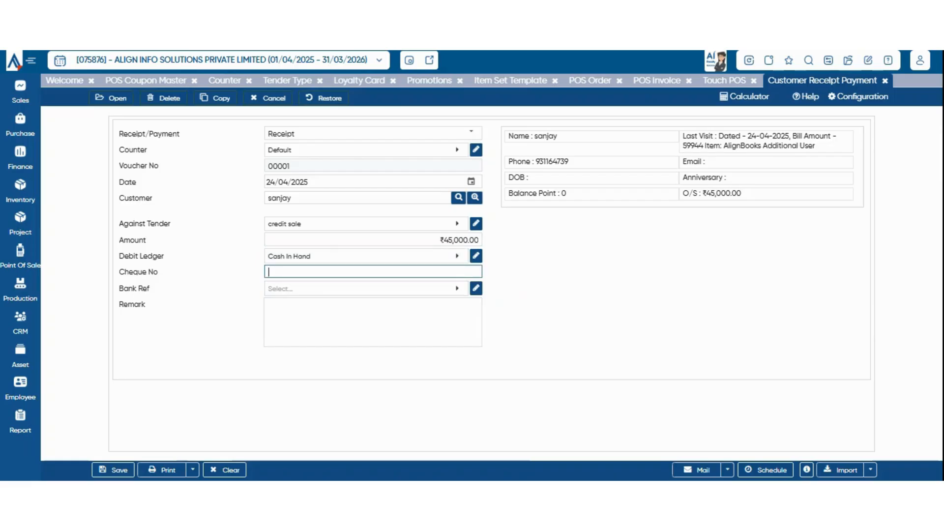
click(366, 288)
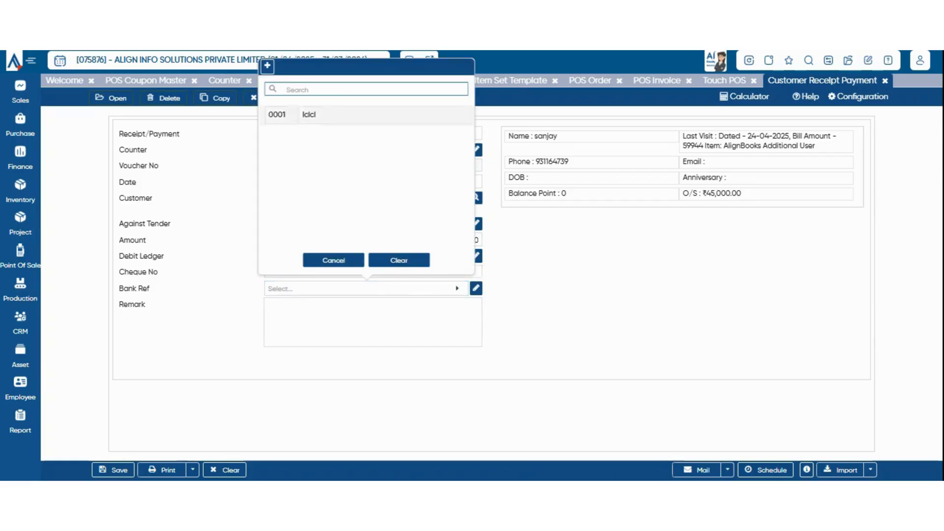
click(316, 115)
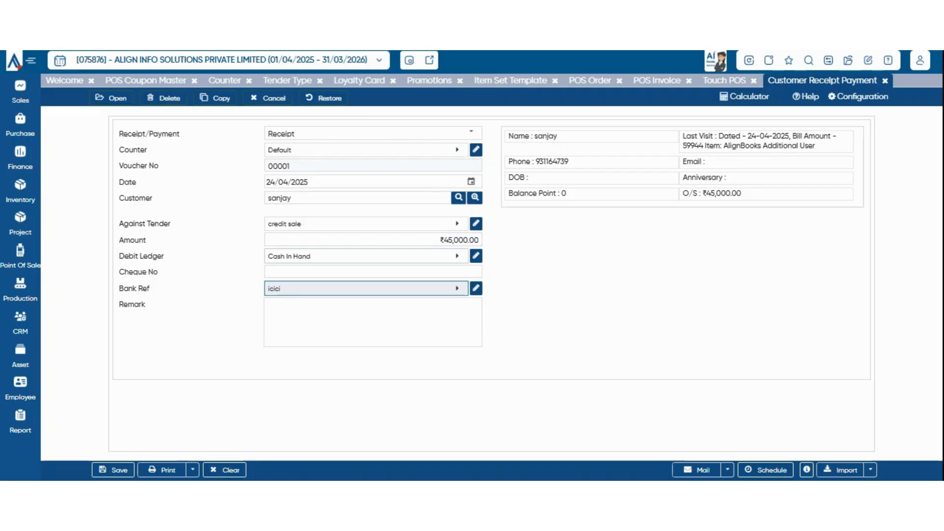
key(ctrl+s)
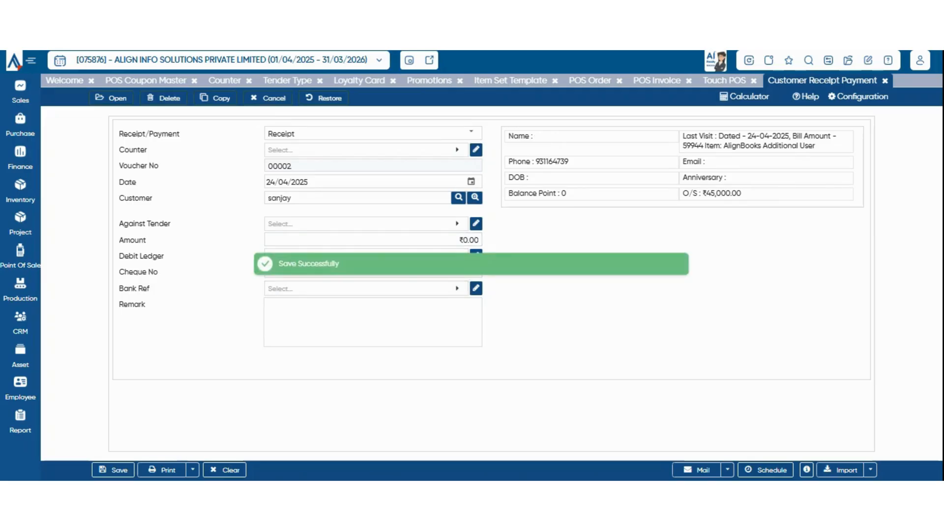
Start a Day Start entry for the Default counter and check its date.
mouse_move(20, 257)
click(82, 438)
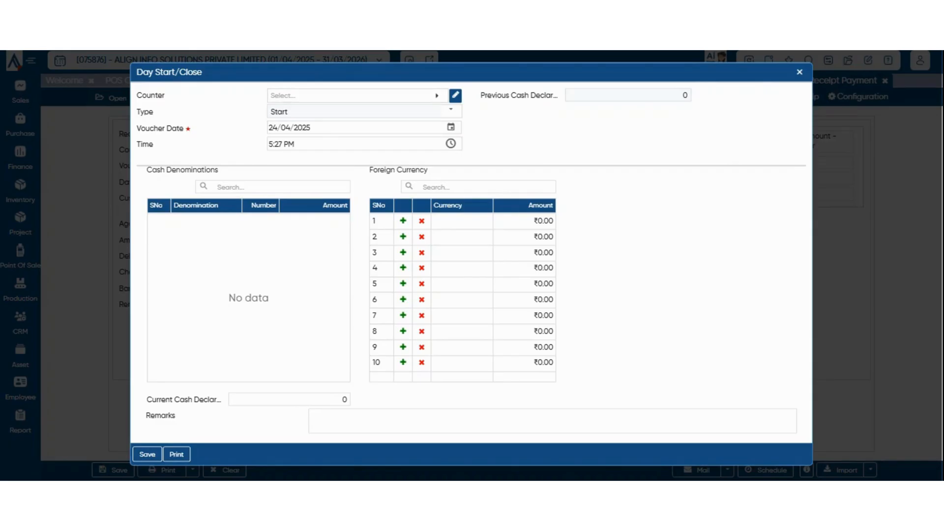
click(356, 95)
click(310, 165)
click(451, 127)
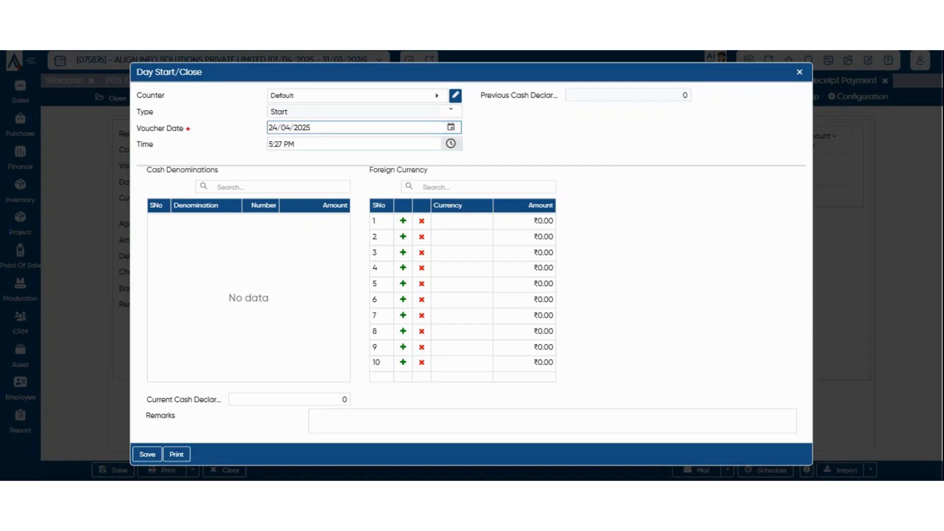
Enter ₹100 in Indian Rupee, keeping the 1000 current cash declaration and empty remarks.
click(273, 187)
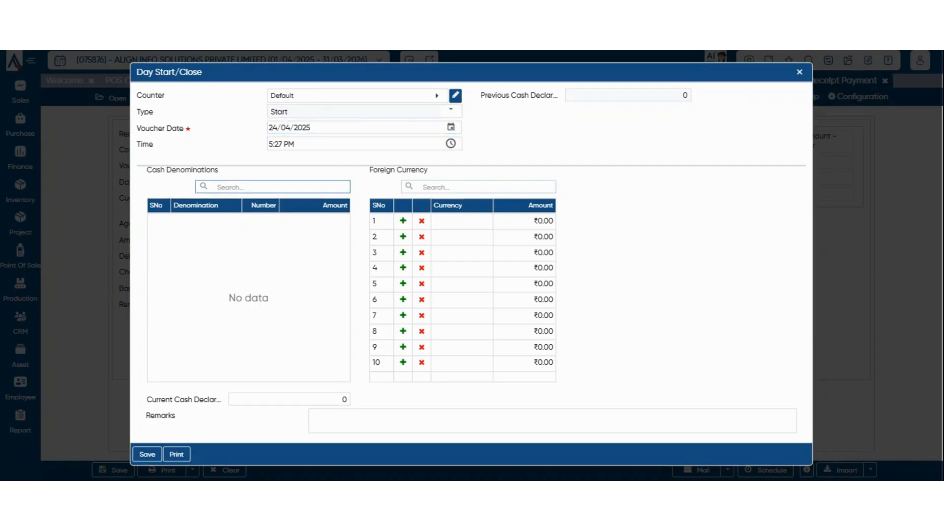
click(468, 187)
click(290, 399)
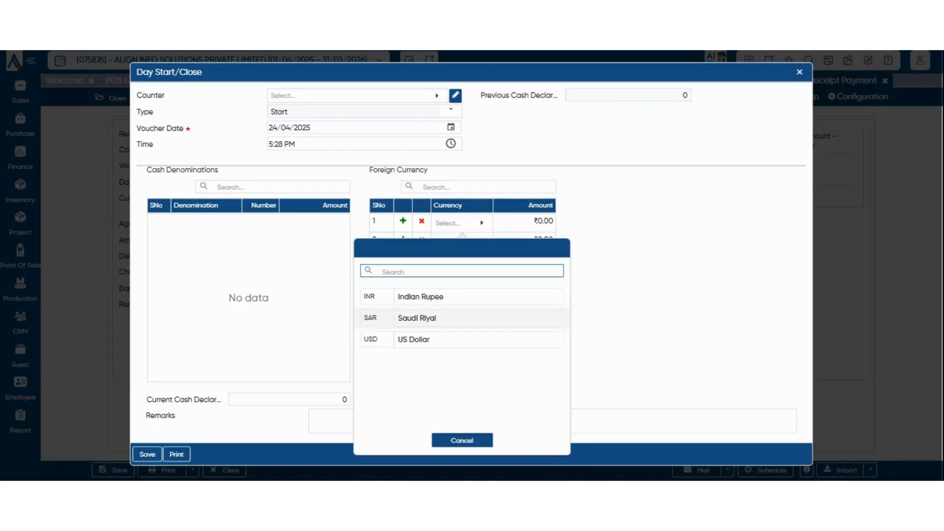
click(433, 297)
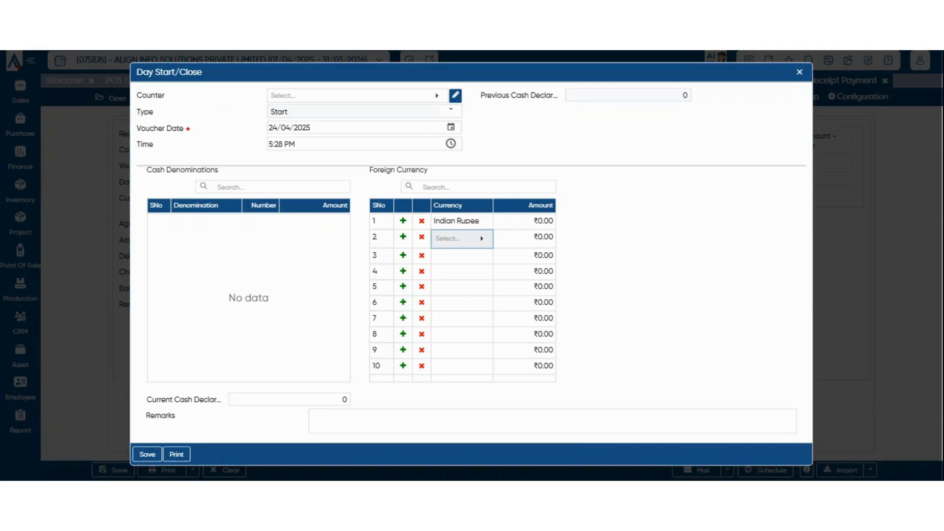
click(525, 221)
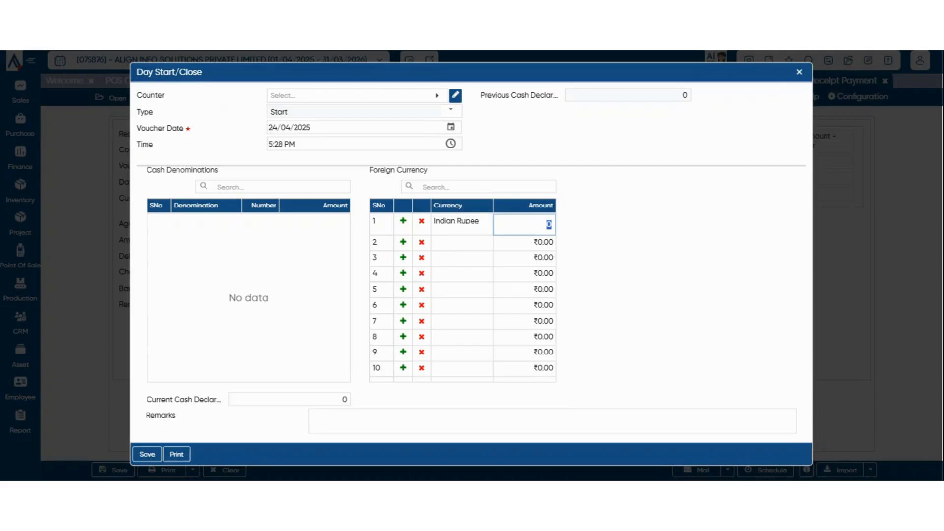
text(100)
key(Tab)
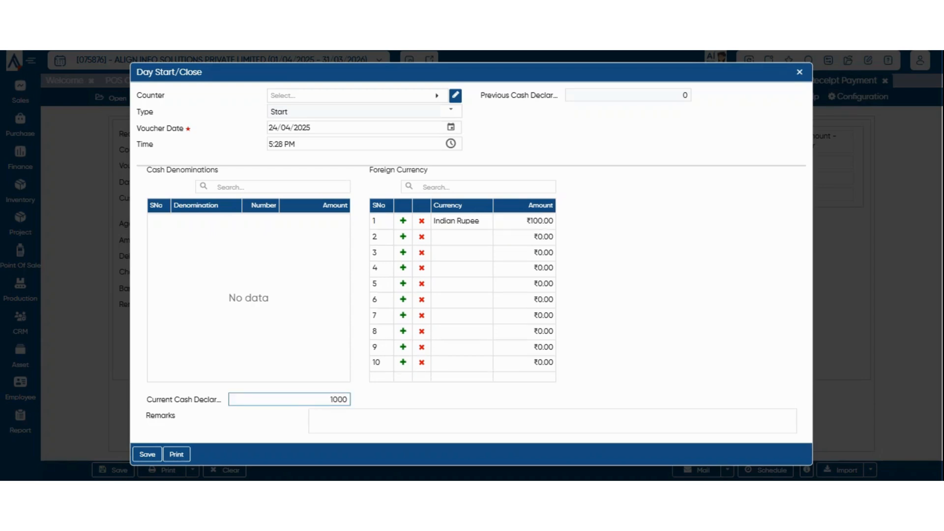
key(Tab)
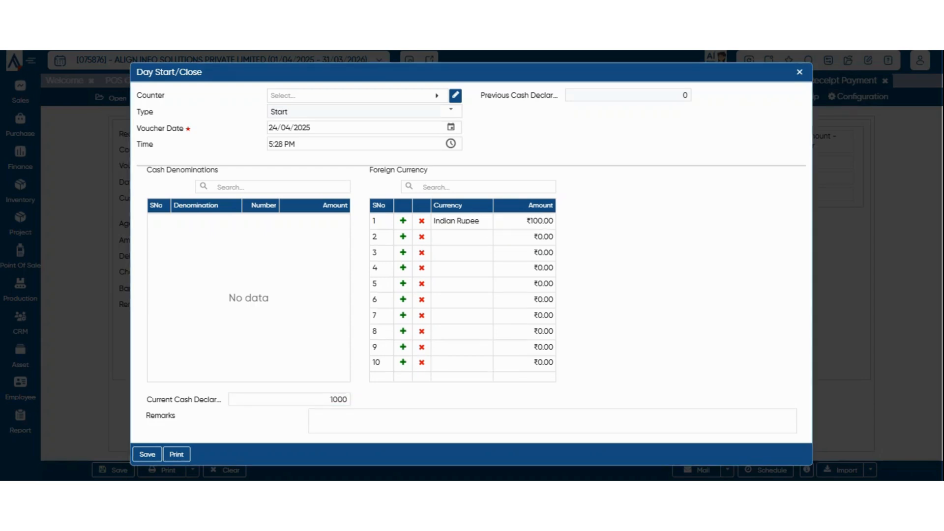
key(Tab)
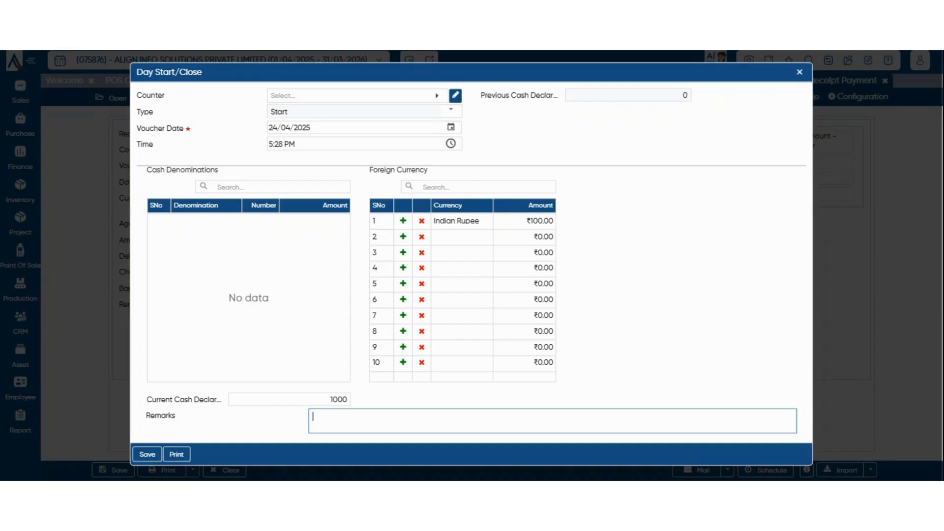
key(Tab)
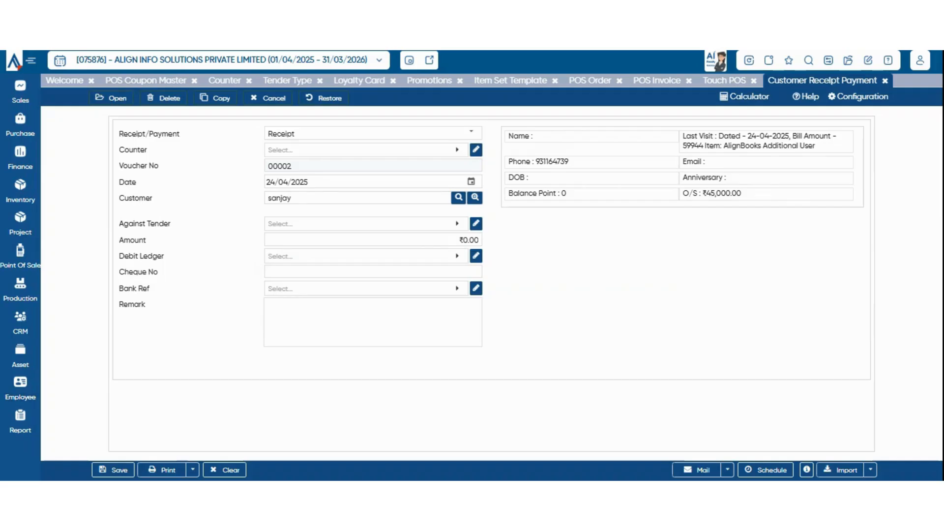
Set up a PayTM tender settlement via Balances With Bank and Bank Charges & Commission.
mouse_move(20, 256)
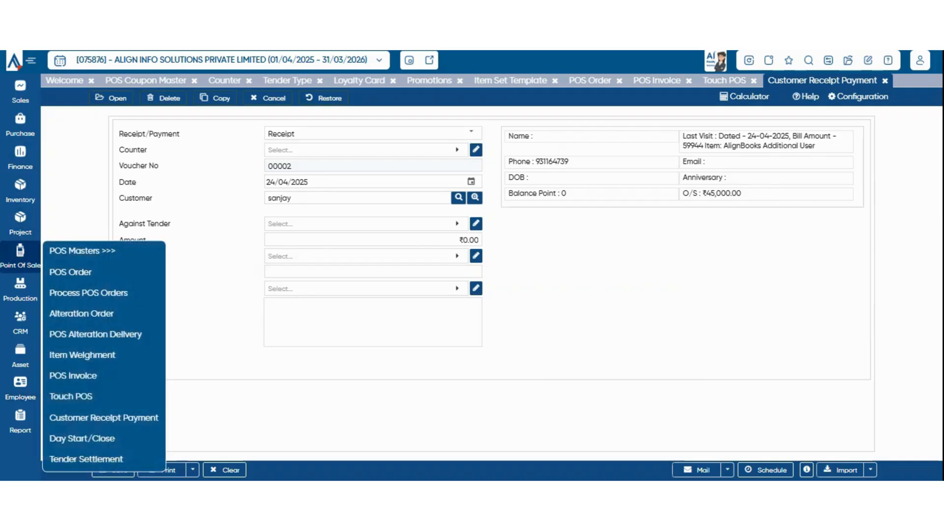
click(86, 459)
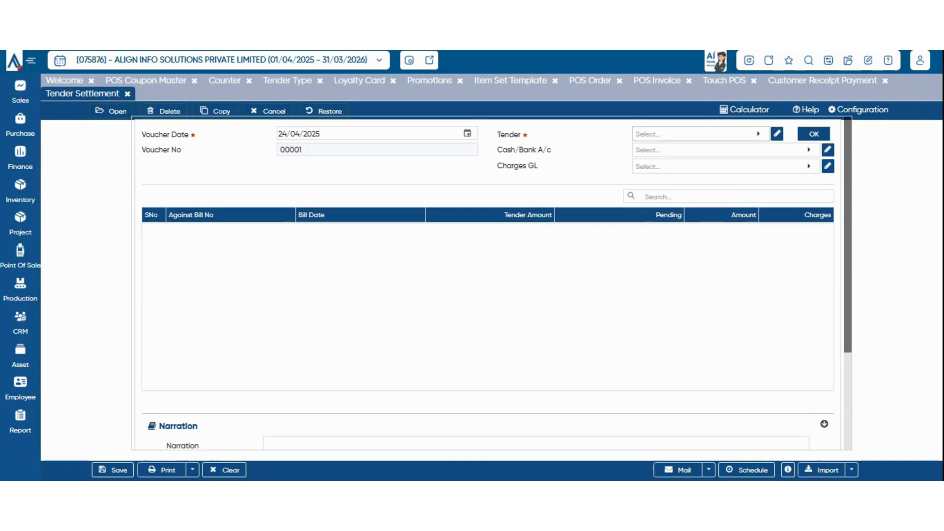
click(701, 134)
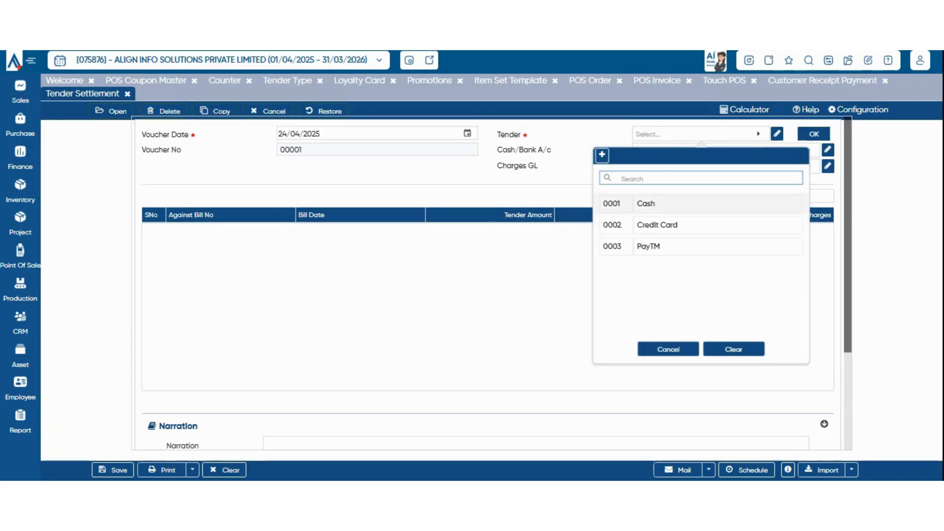
click(701, 247)
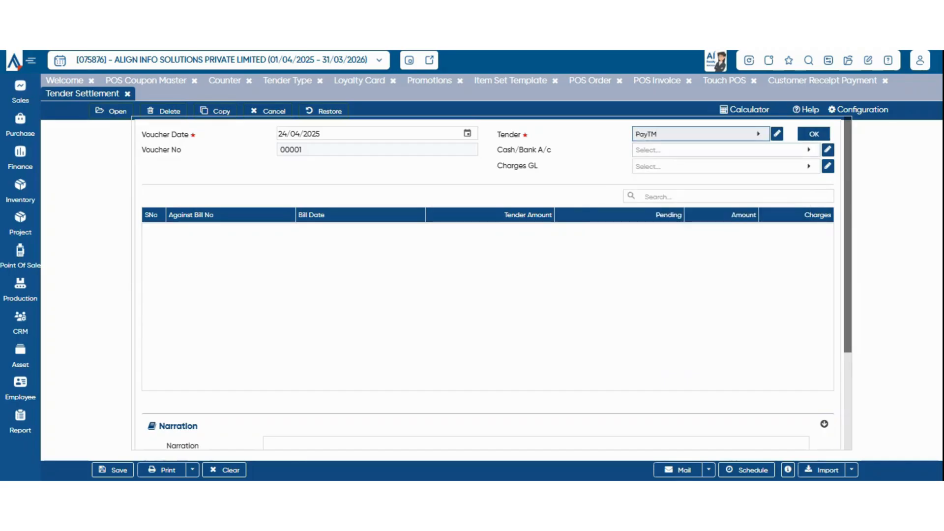
click(721, 150)
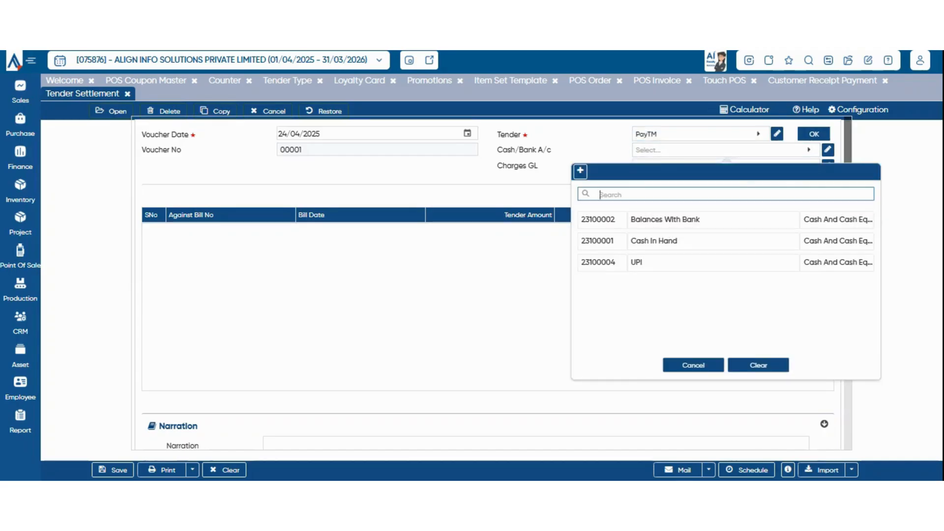
click(714, 219)
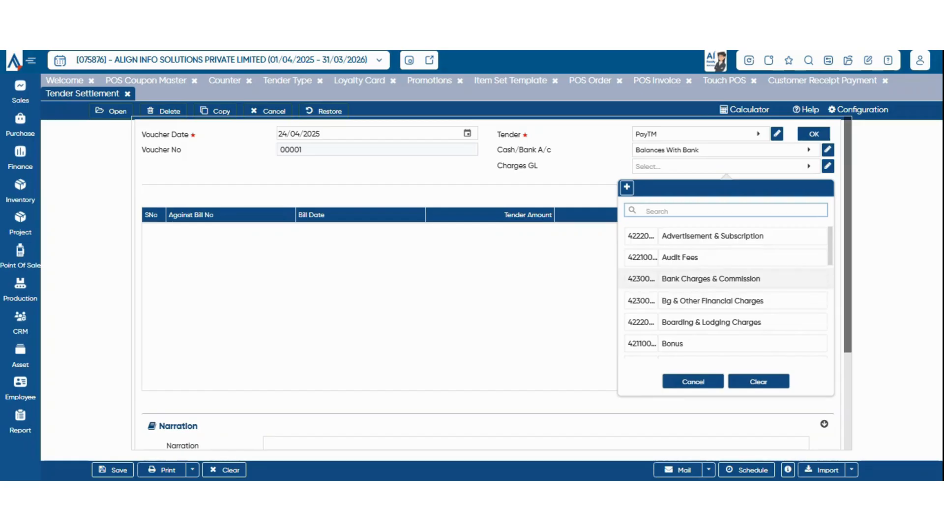
click(711, 279)
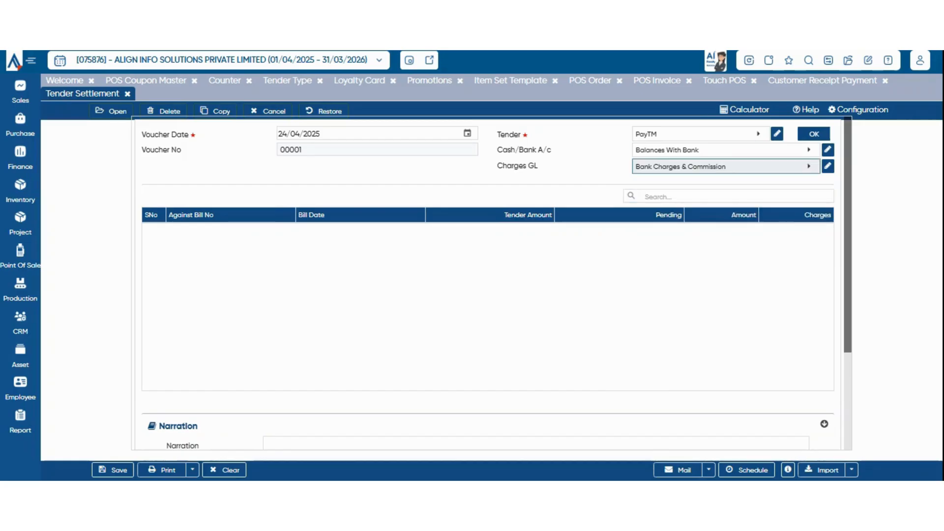
click(815, 134)
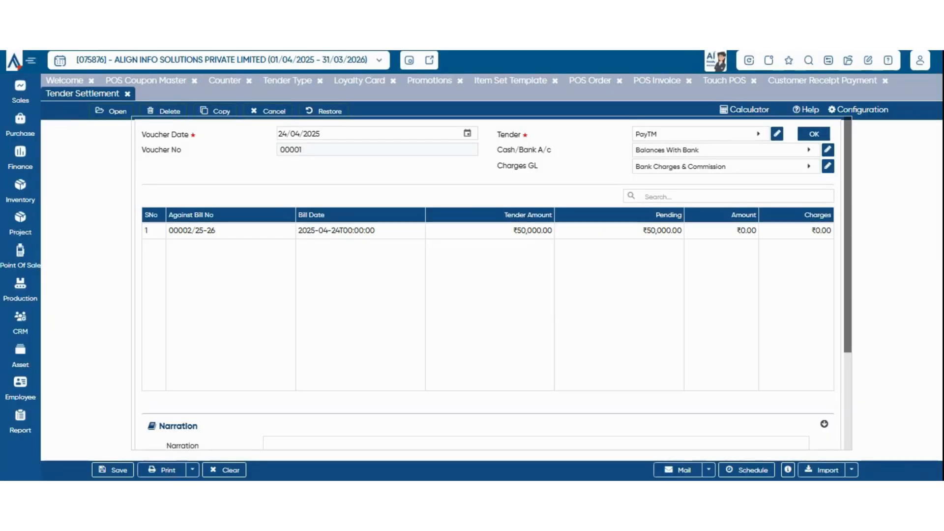
Settle 50,000 against bill 00002/25-26 with charges of 2 and save.
click(533, 230)
double_click(668, 231)
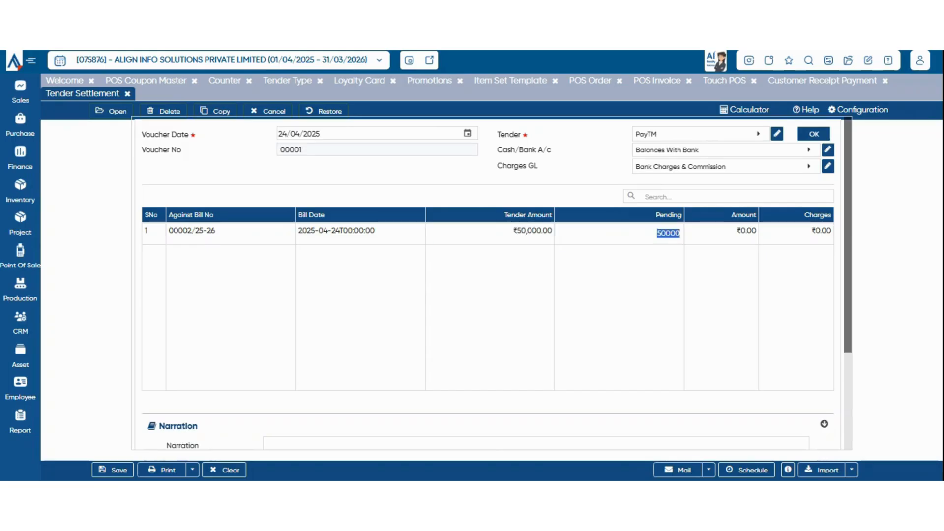
drag(513, 232, 536, 231)
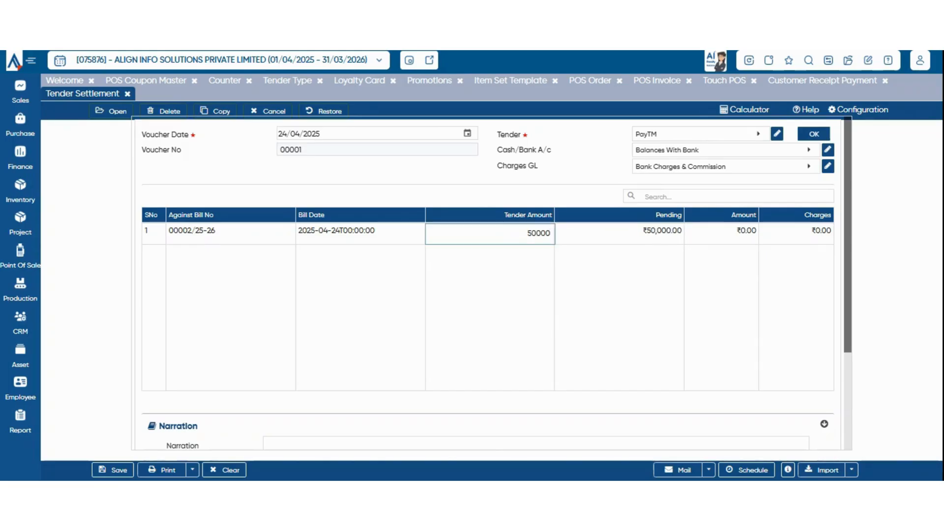
drag(644, 231, 678, 231)
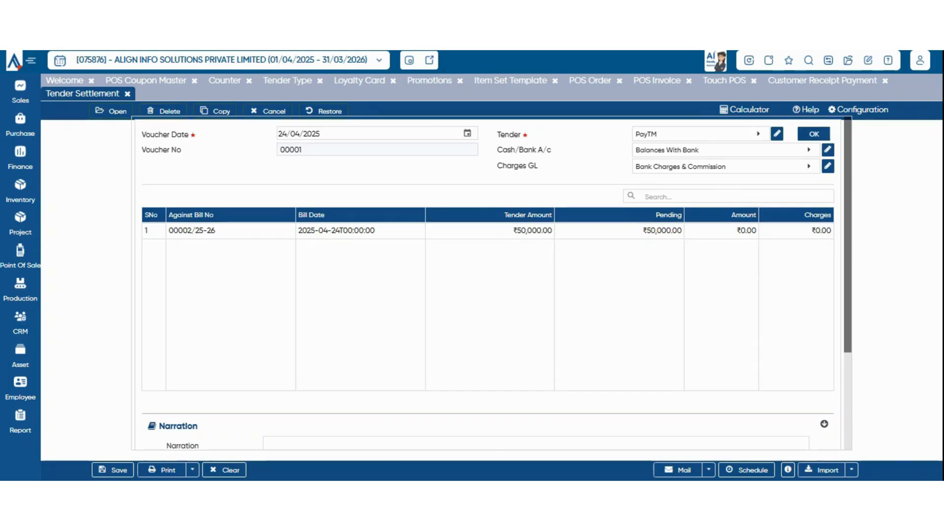
click(744, 232)
click(822, 232)
text(2)
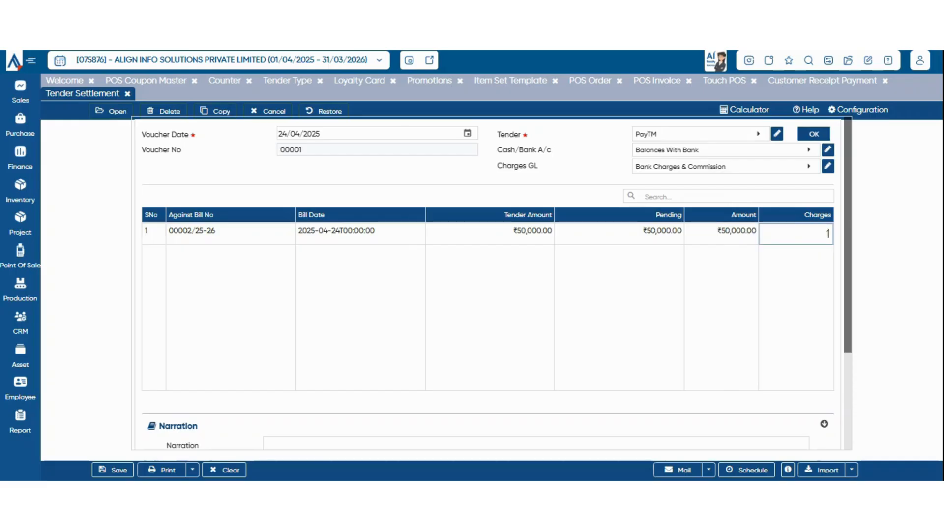
click(112, 470)
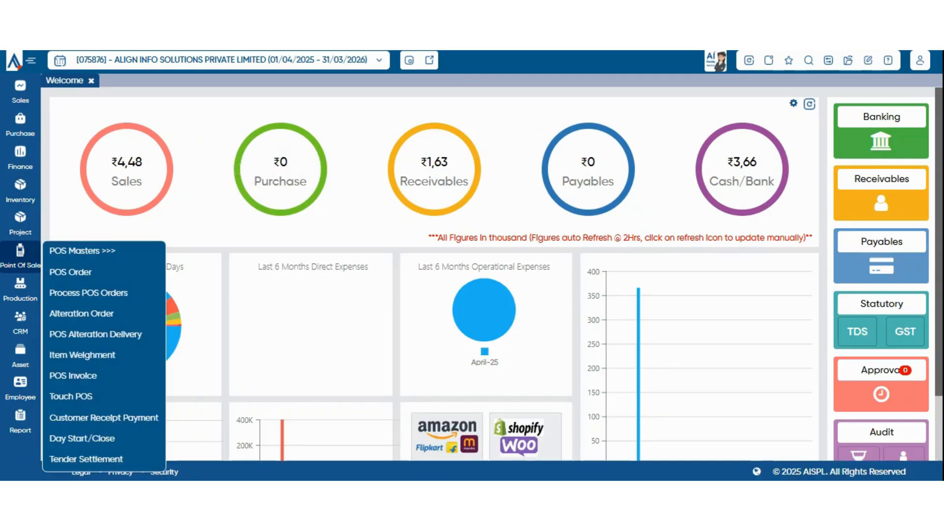
Go to Company Setup's Sales Setup and find the POS Customer Custom Fields section.
click(828, 60)
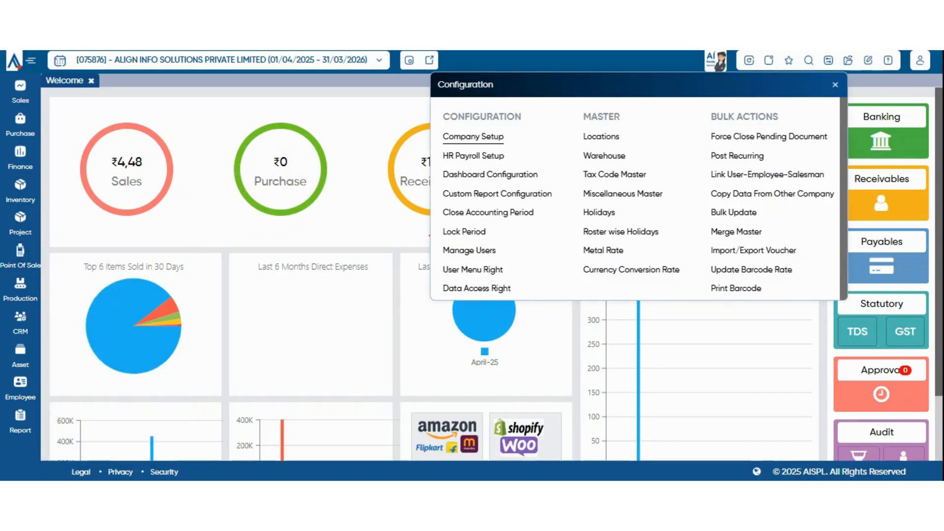
click(473, 136)
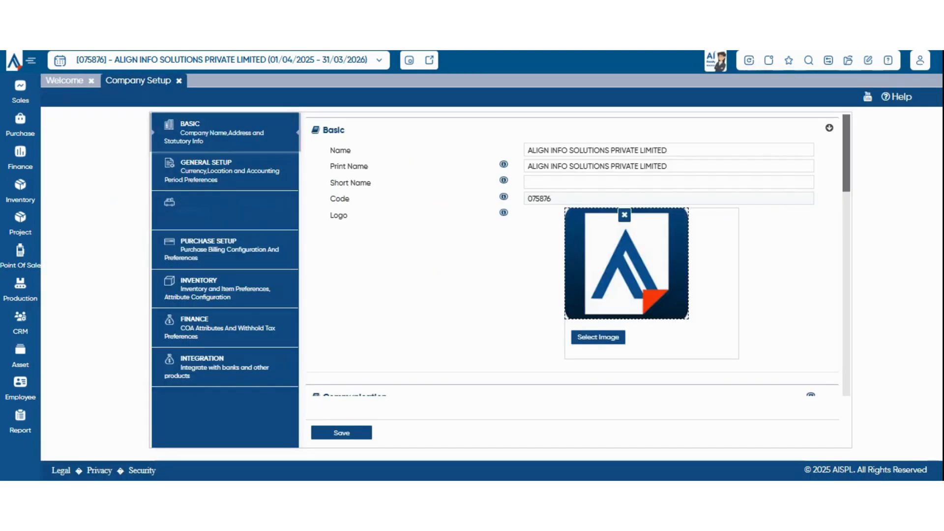
click(225, 211)
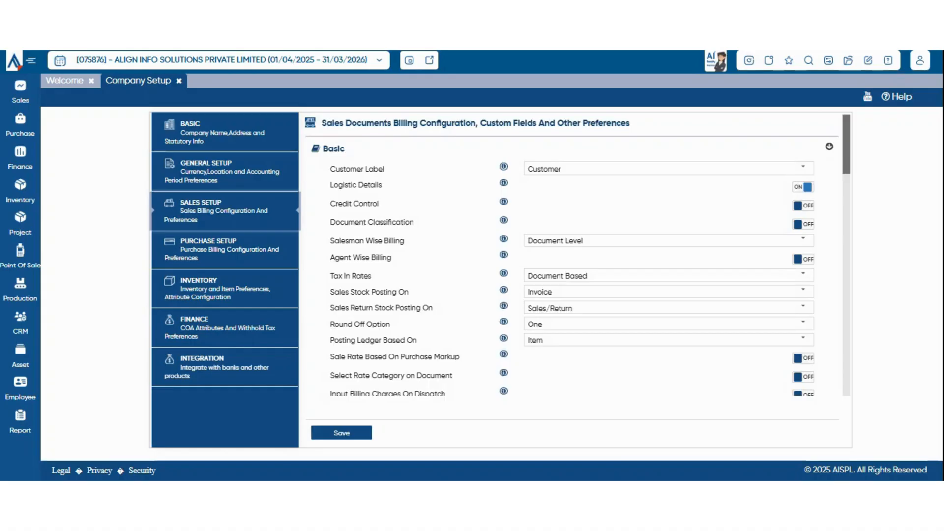
scroll(572, 256, down, 10)
scroll(572, 255, down, 4)
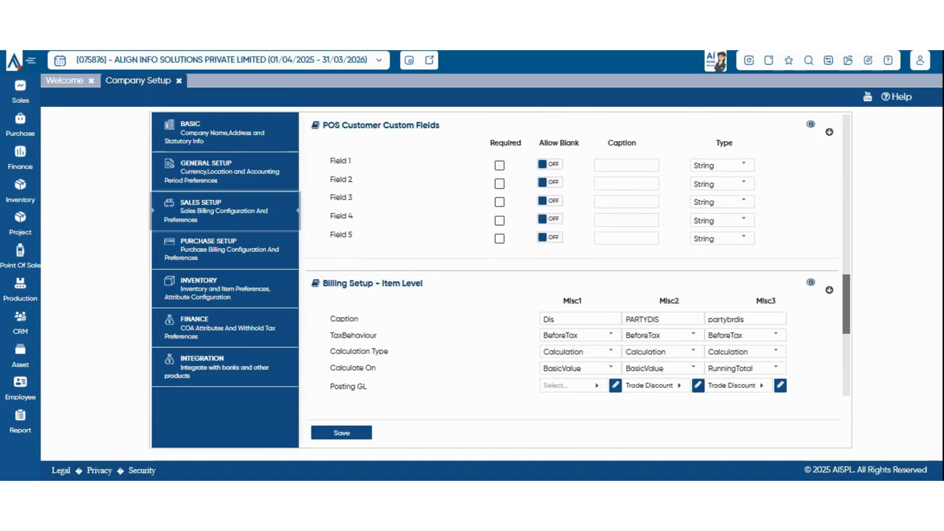
drag(441, 126, 365, 125)
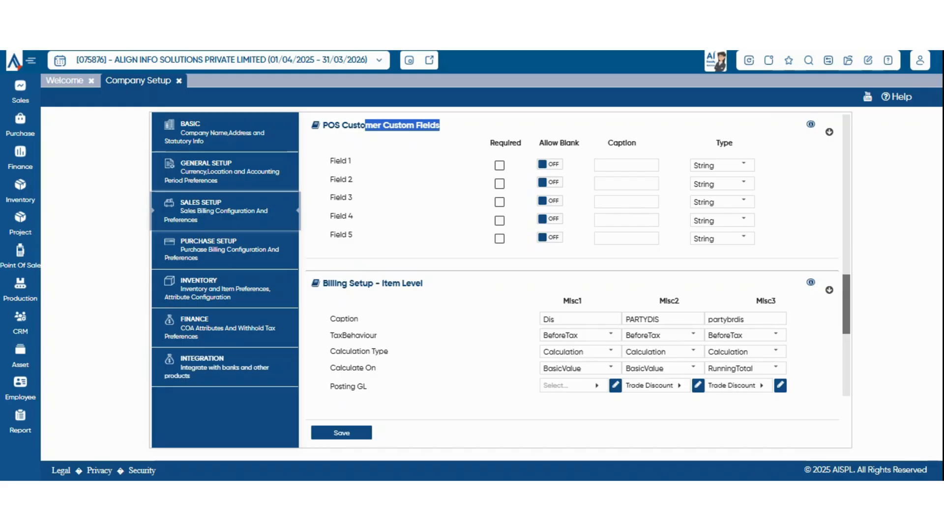
Make Field 1 required with blanks allowed, keep type String, and save.
click(499, 166)
click(550, 164)
click(627, 166)
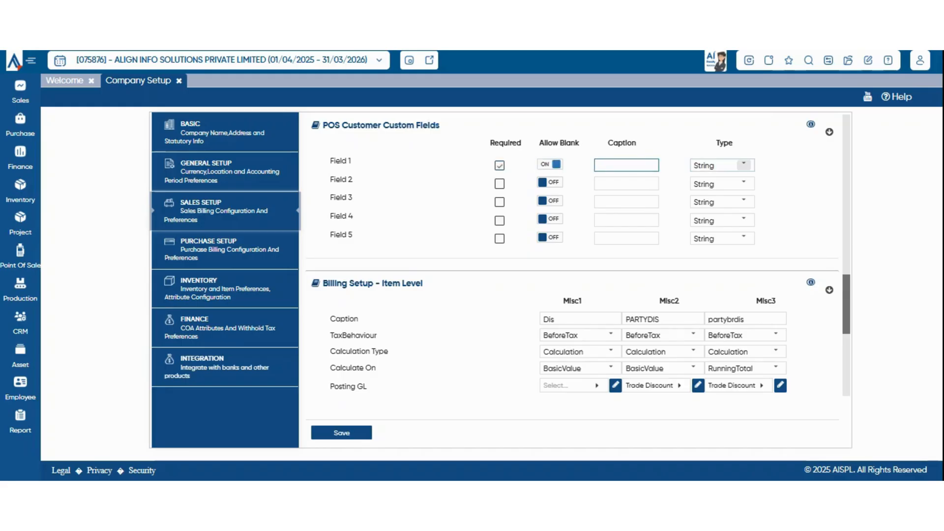
click(744, 165)
click(787, 196)
click(342, 433)
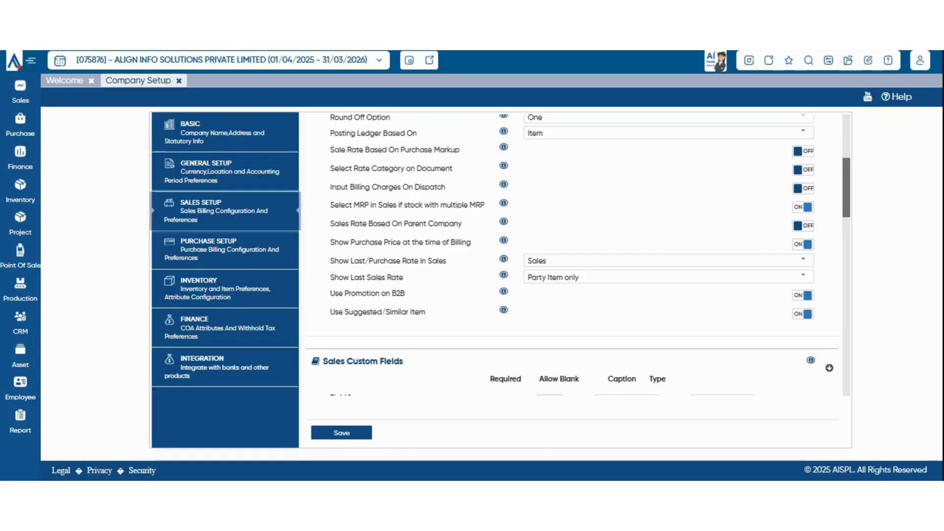
Close Company Setup and return to the Point Of Sale menu.
click(179, 81)
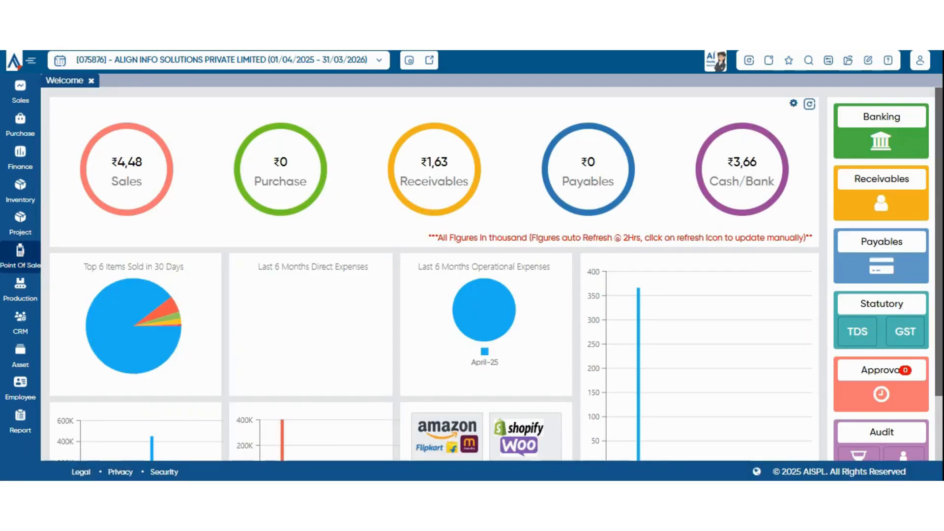
click(20, 255)
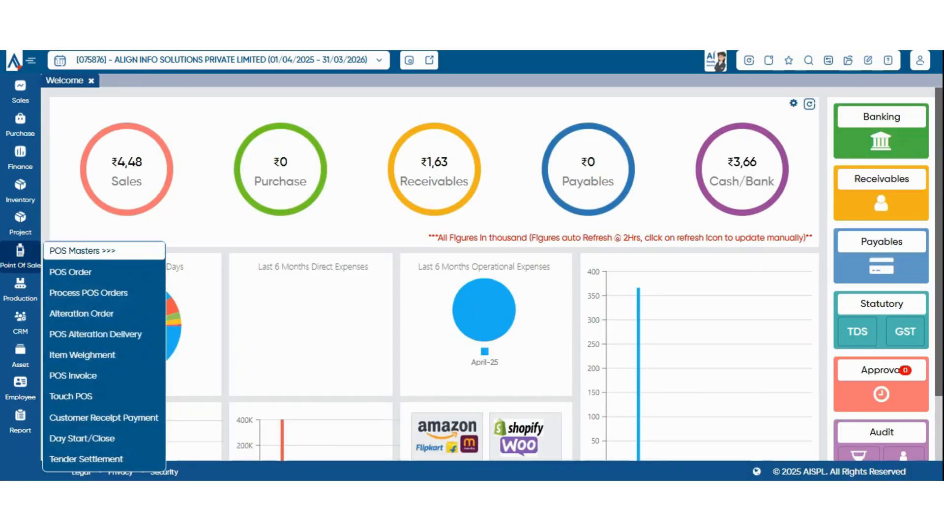
mouse_move(82, 250)
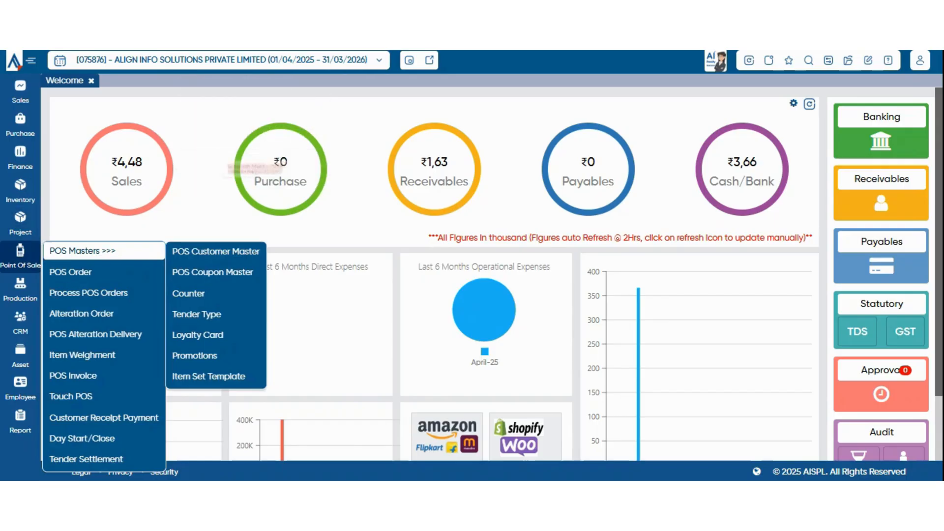